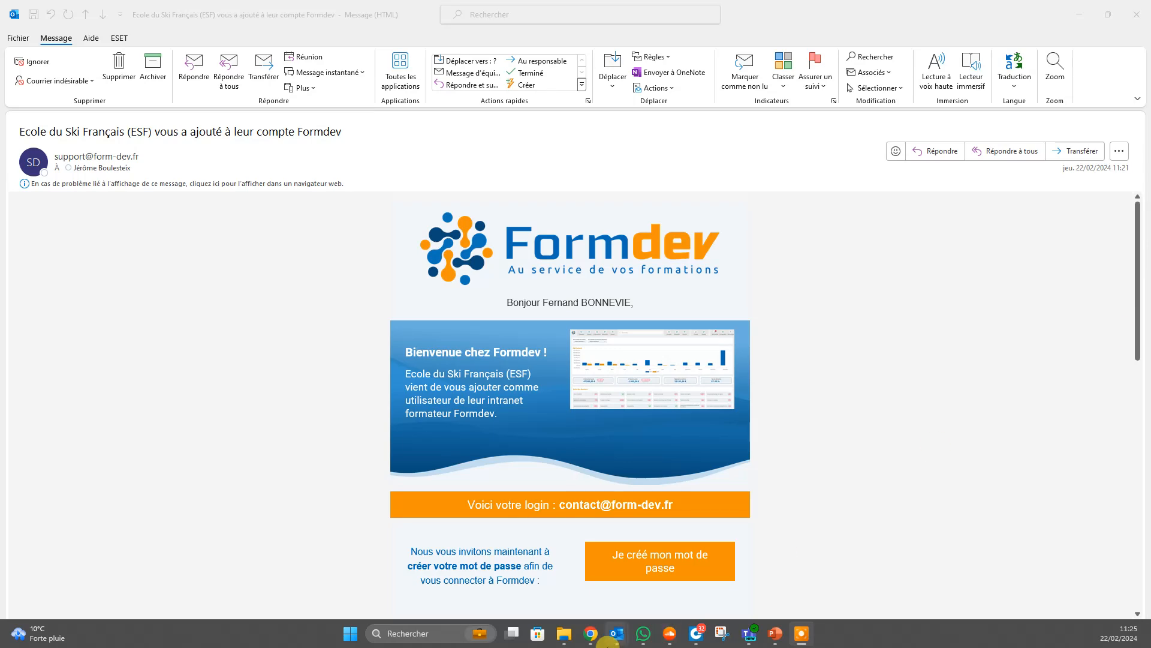
Open the password-creation page from the welcome e-mail and fill in the new account password and its confirmation.
{"action": "left_click", "coordinate": [664, 563]}
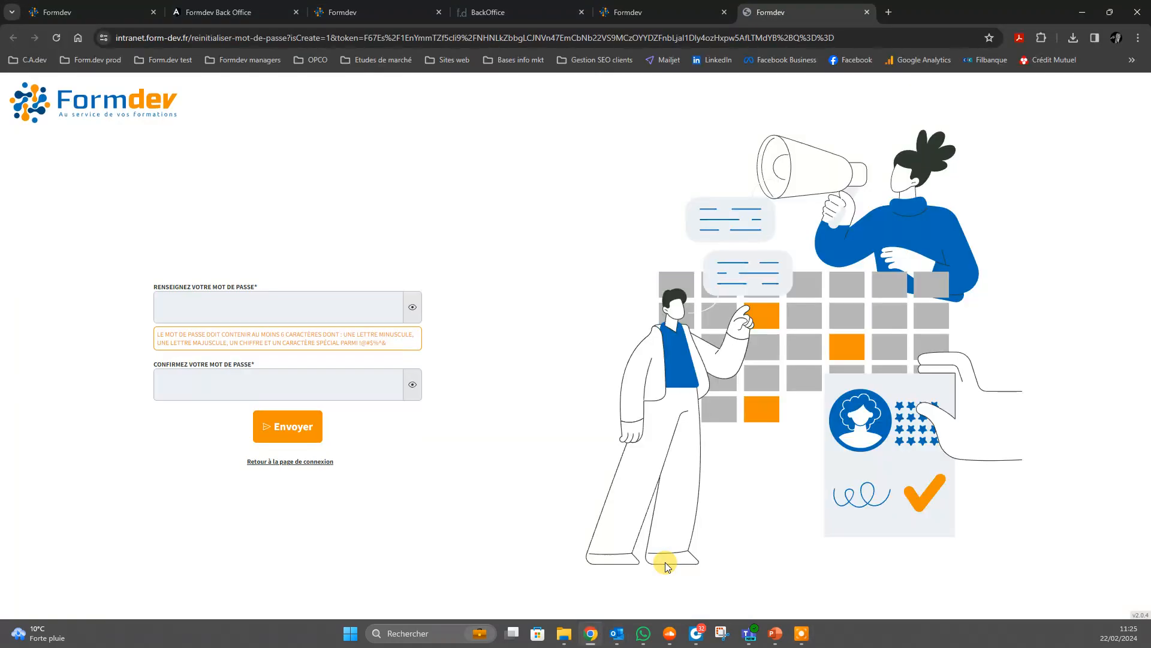
{"action": "left_click", "coordinate": [266, 310]}
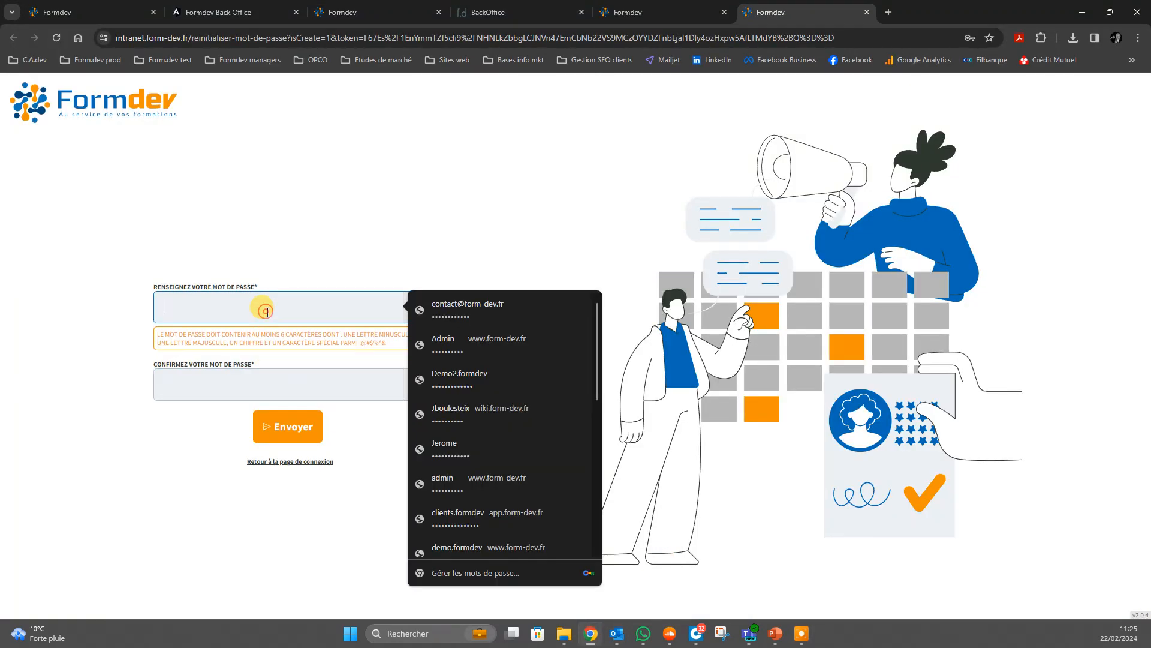
{"action": "left_click", "coordinate": [238, 382]}
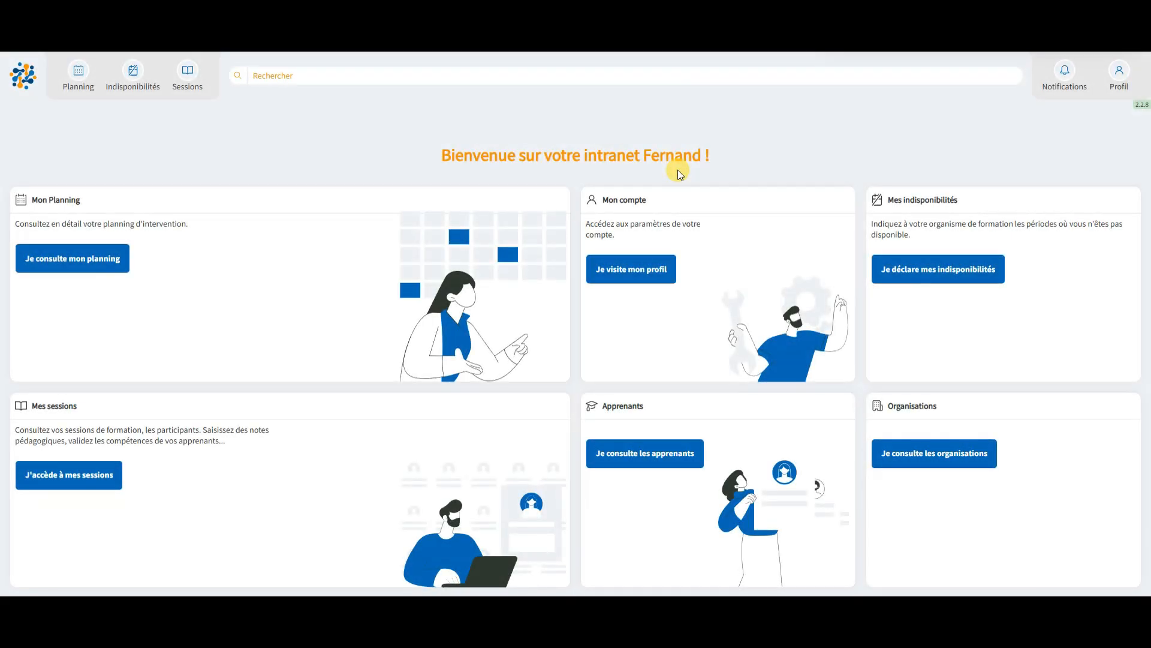
Widen the narrow browser window to view how the intranet home page adapts to its width.
{"action": "left_click_drag", "start_coordinate": [644, 155], "coordinate": [731, 159]}
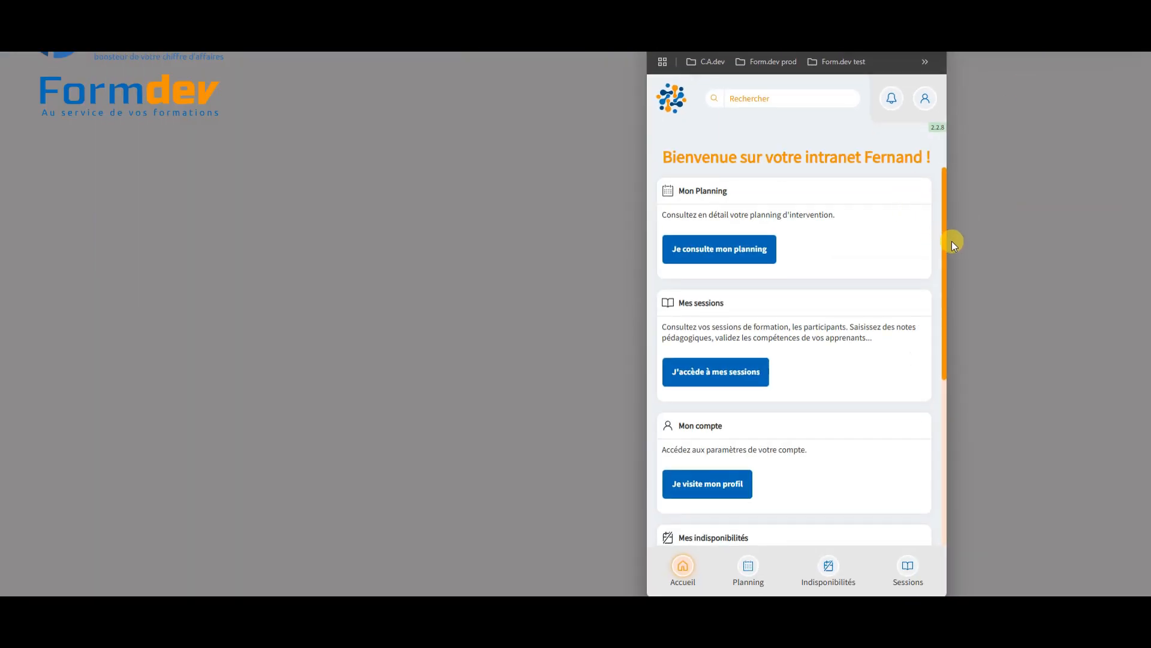
{"action": "left_click_drag", "start_coordinate": [944, 239], "coordinate": [1096, 256]}
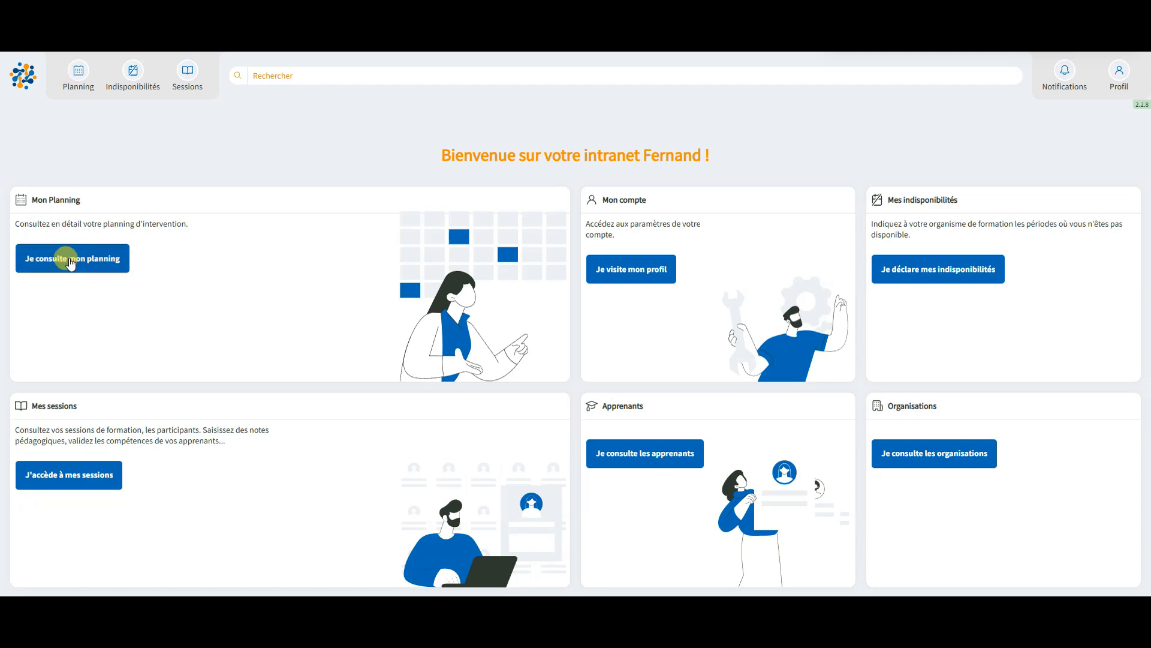
Open the trainer's planning in month view and view the summary information of the Examen on 20 December 2024.
{"action": "left_click", "coordinate": [70, 261]}
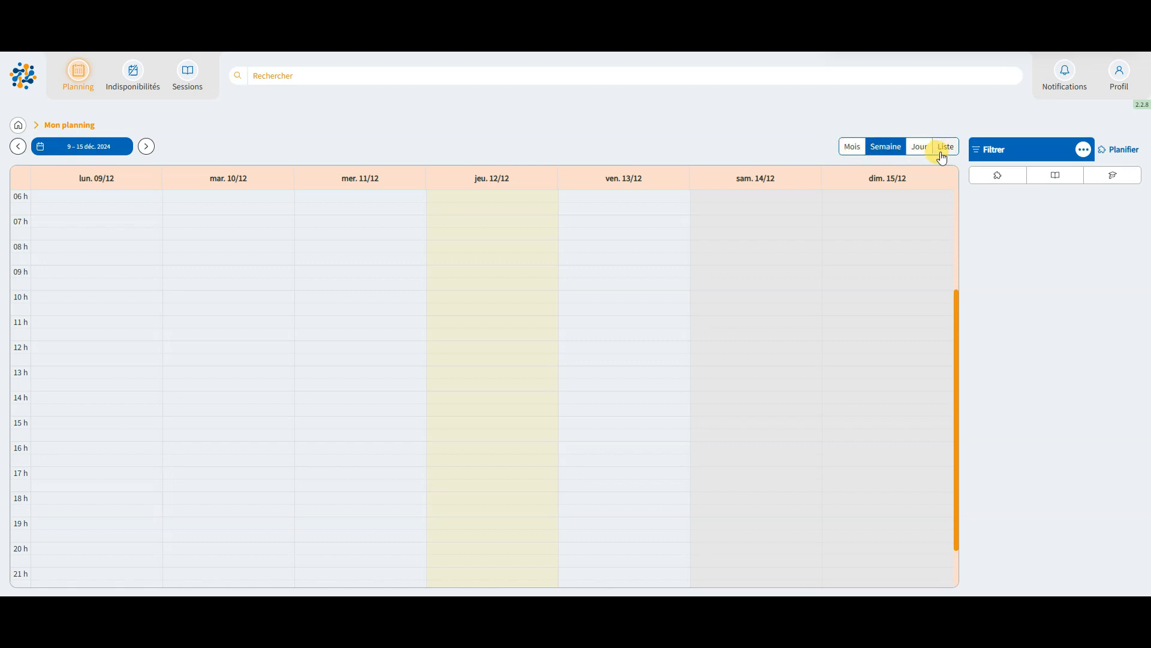
{"action": "left_click", "coordinate": [853, 147]}
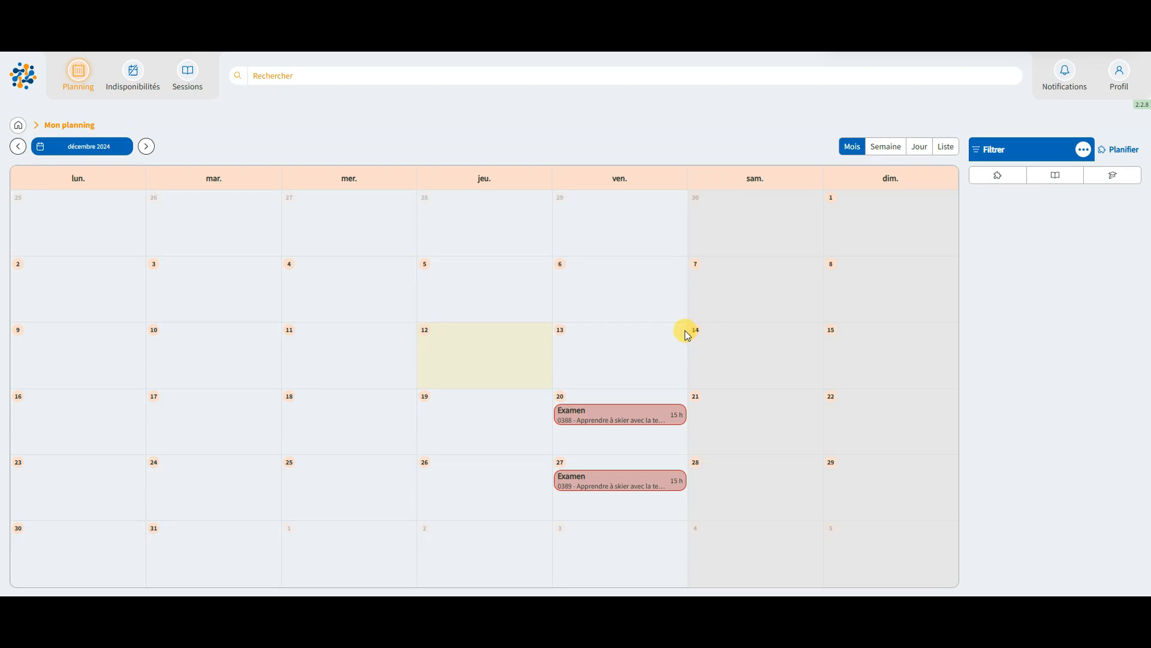
{"action": "mouse_move", "coordinate": [624, 408]}
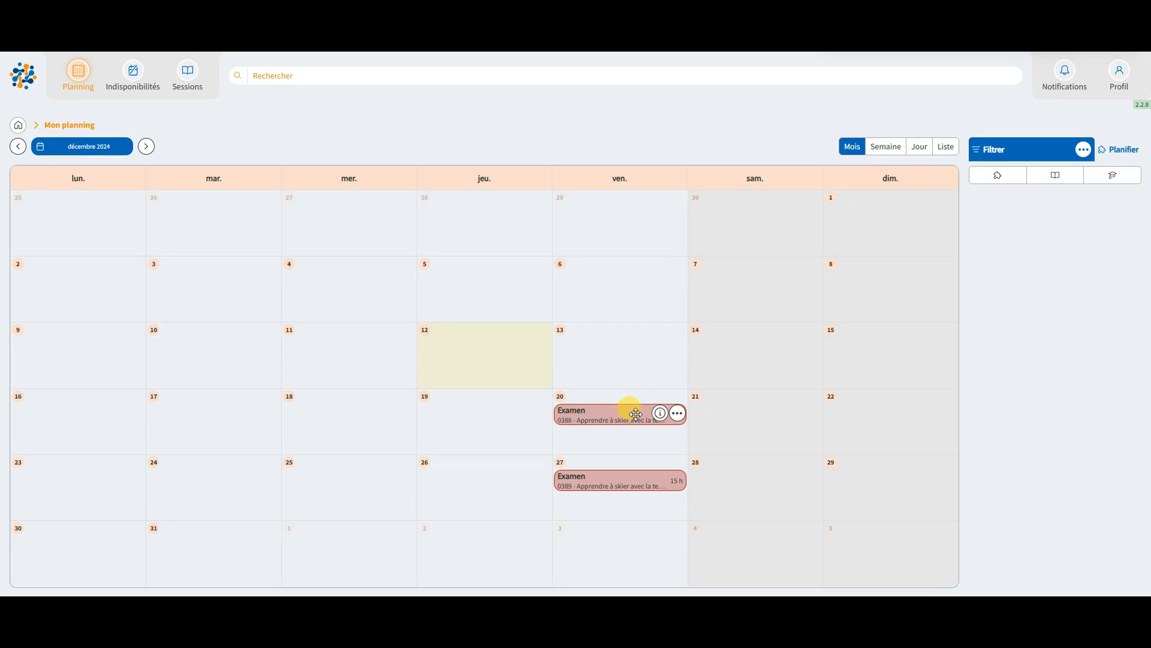
{"action": "left_click", "coordinate": [660, 414]}
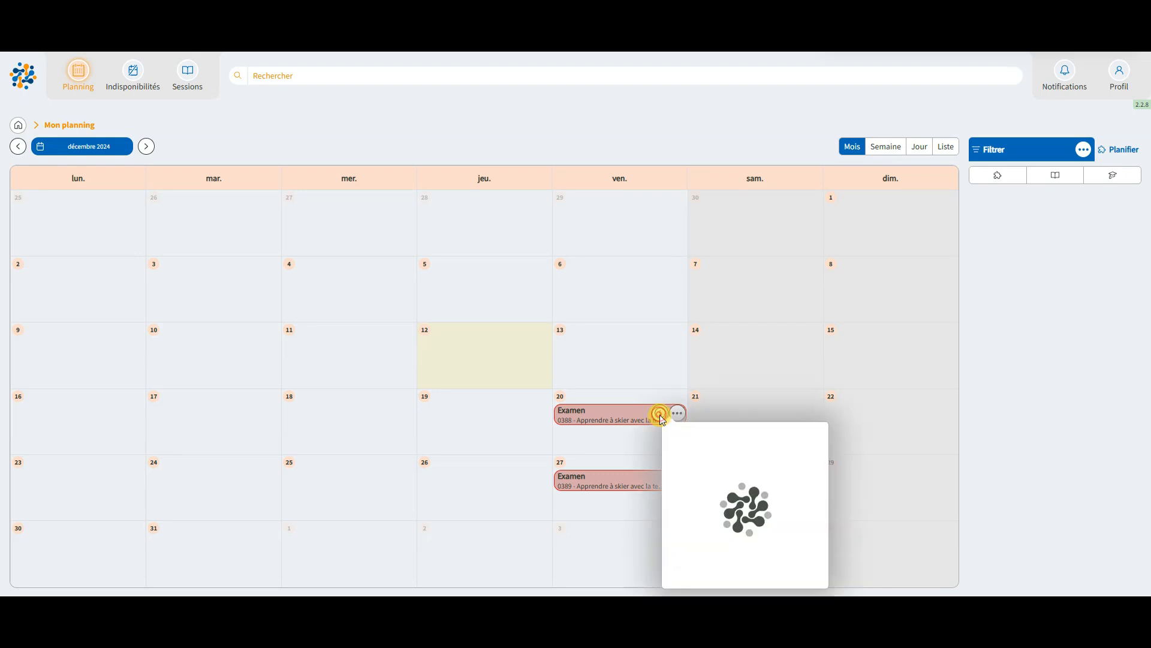
{"action": "left_click_drag", "start_coordinate": [817, 492], "coordinate": [816, 521]}
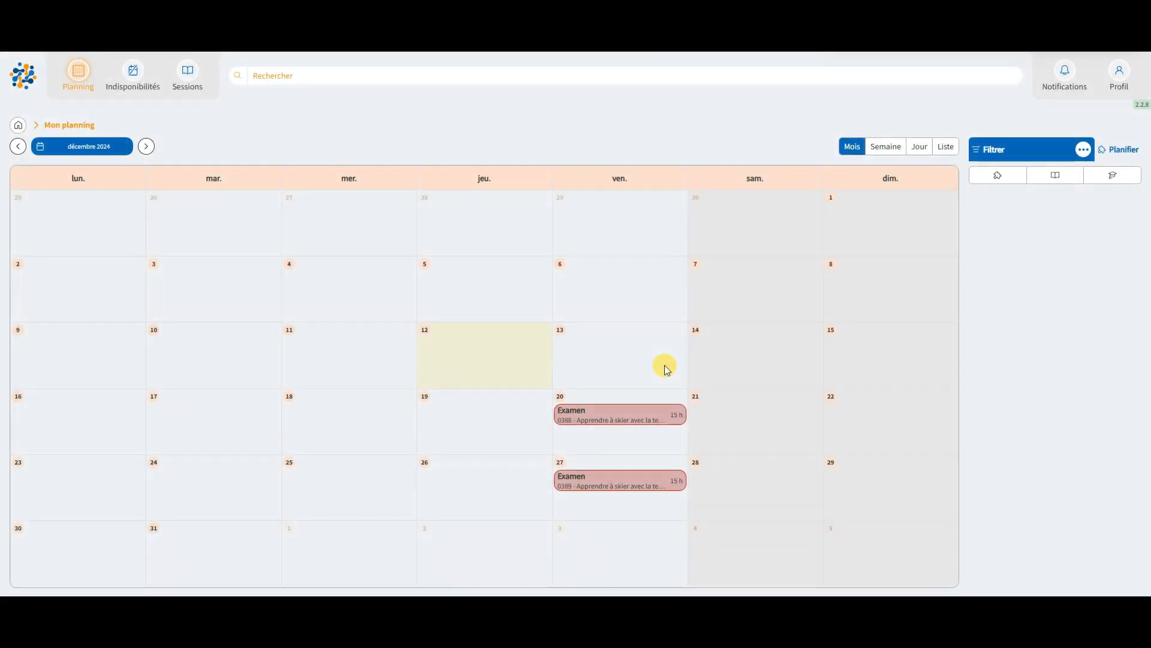
Open the details of the 20 December Examen, check its start and end date fields, and close the record.
{"action": "mouse_move", "coordinate": [675, 414]}
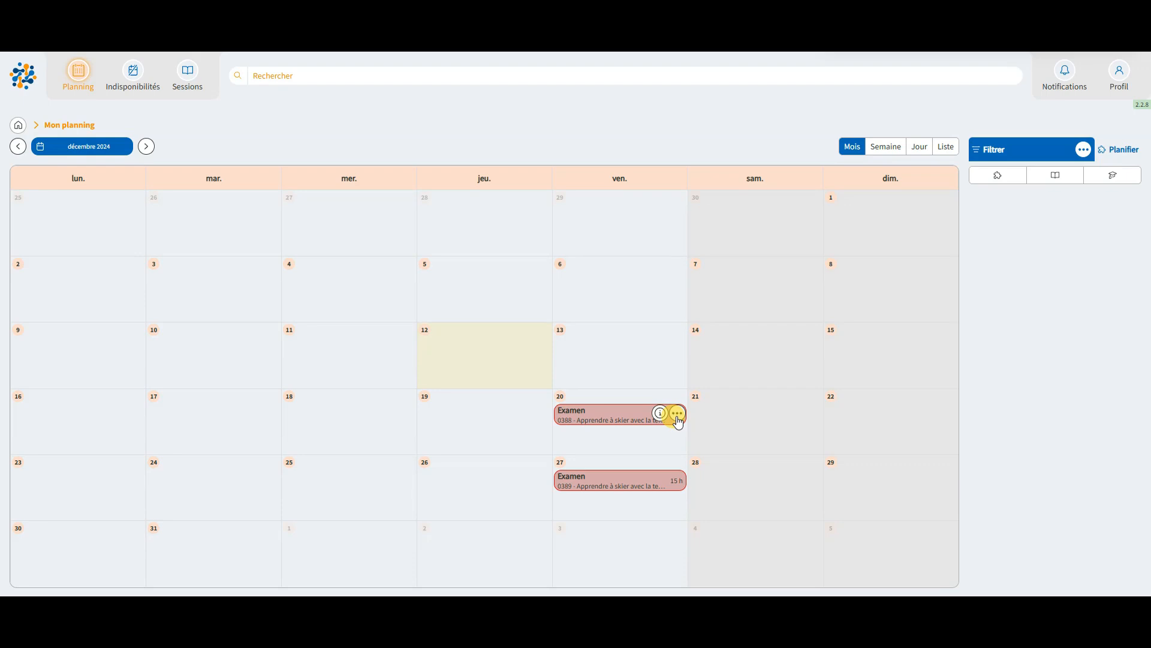
{"action": "left_click", "coordinate": [677, 413]}
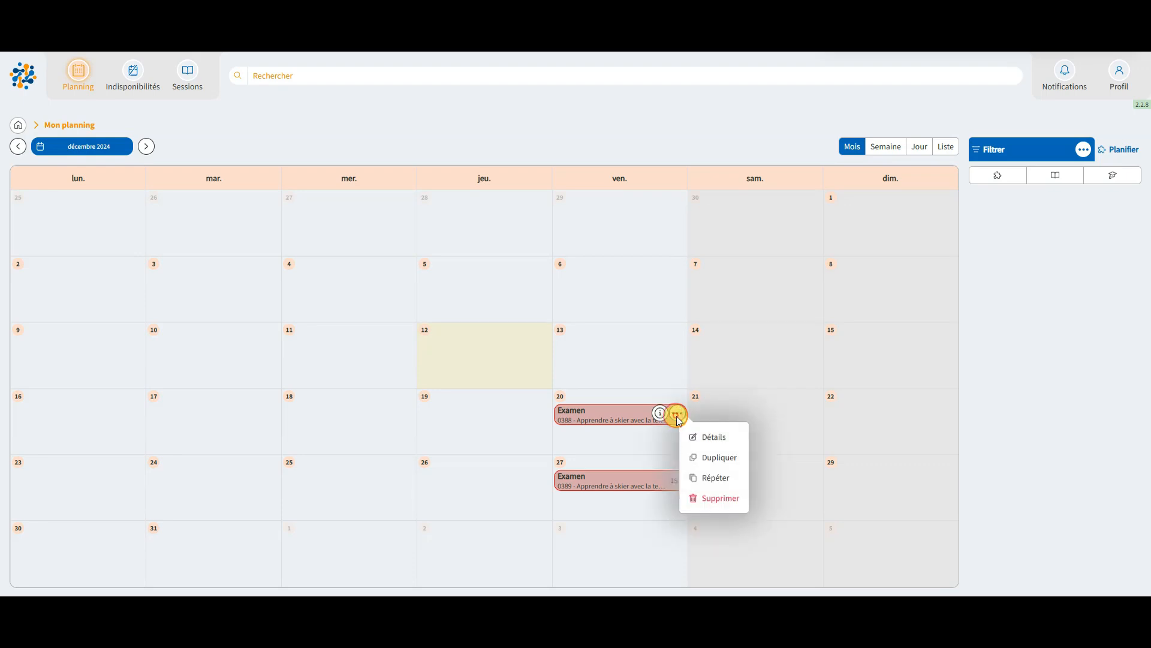
{"action": "left_click", "coordinate": [712, 440]}
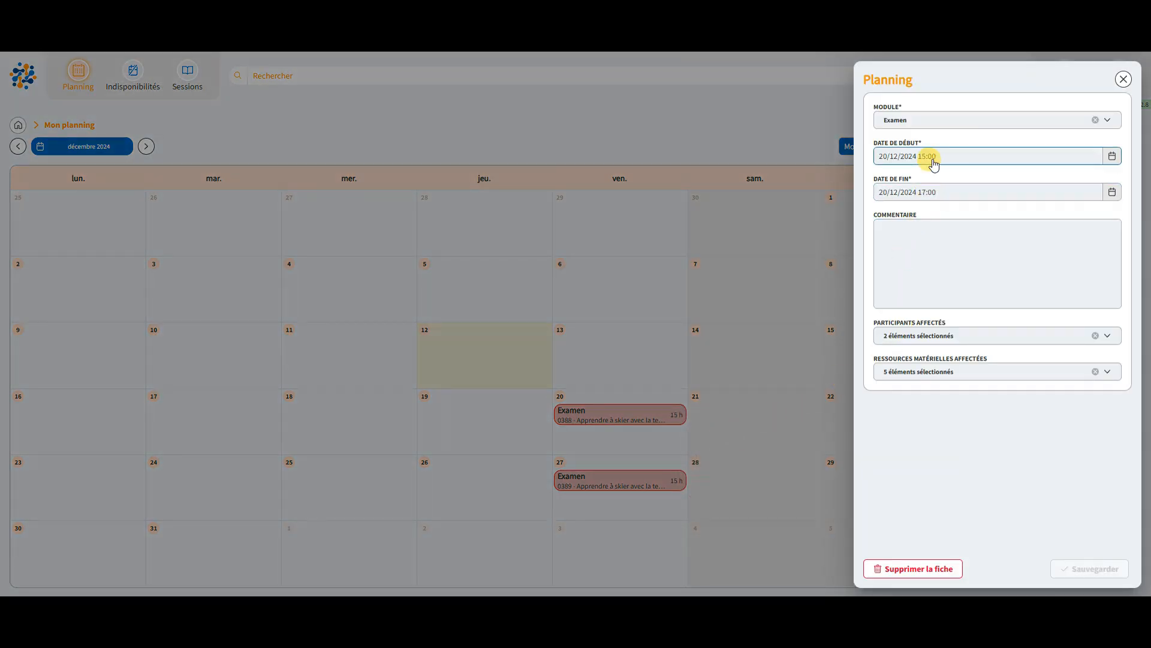
{"action": "left_click", "coordinate": [927, 190]}
{"action": "left_click", "coordinate": [925, 155]}
{"action": "left_click", "coordinate": [925, 192]}
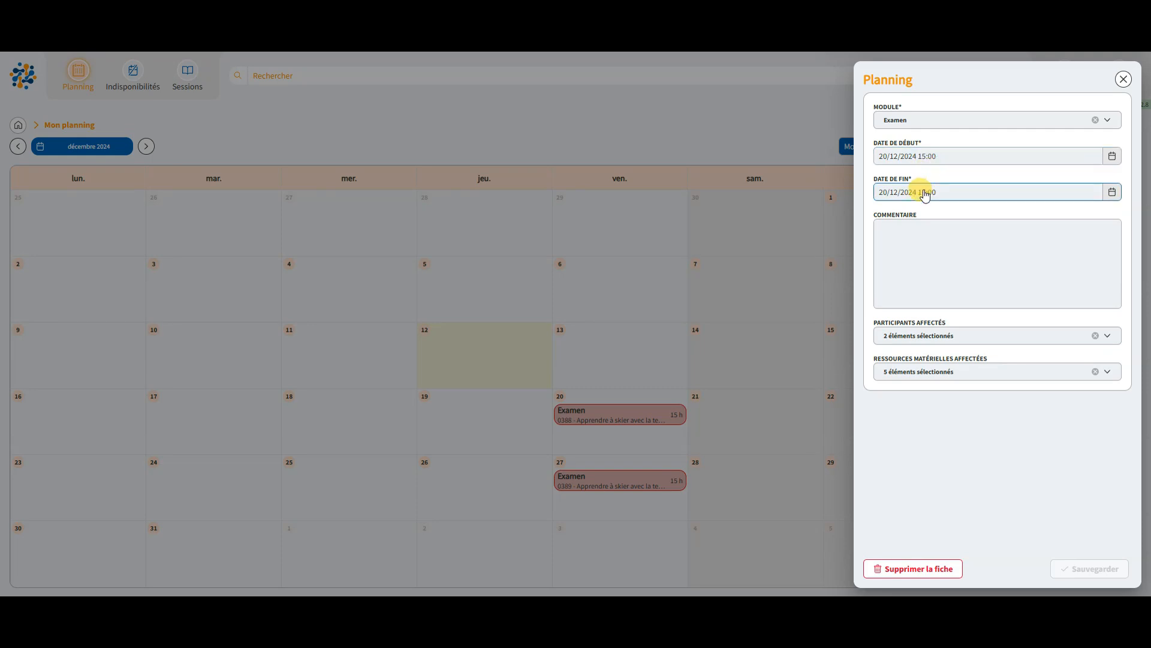
{"action": "left_click", "coordinate": [1124, 78]}
Plan a Coaching slot on 6 December 2024 for session 0396 (Préparer l'épreuve du slalom) and switch its module to Examen.
{"action": "left_click", "coordinate": [1111, 148]}
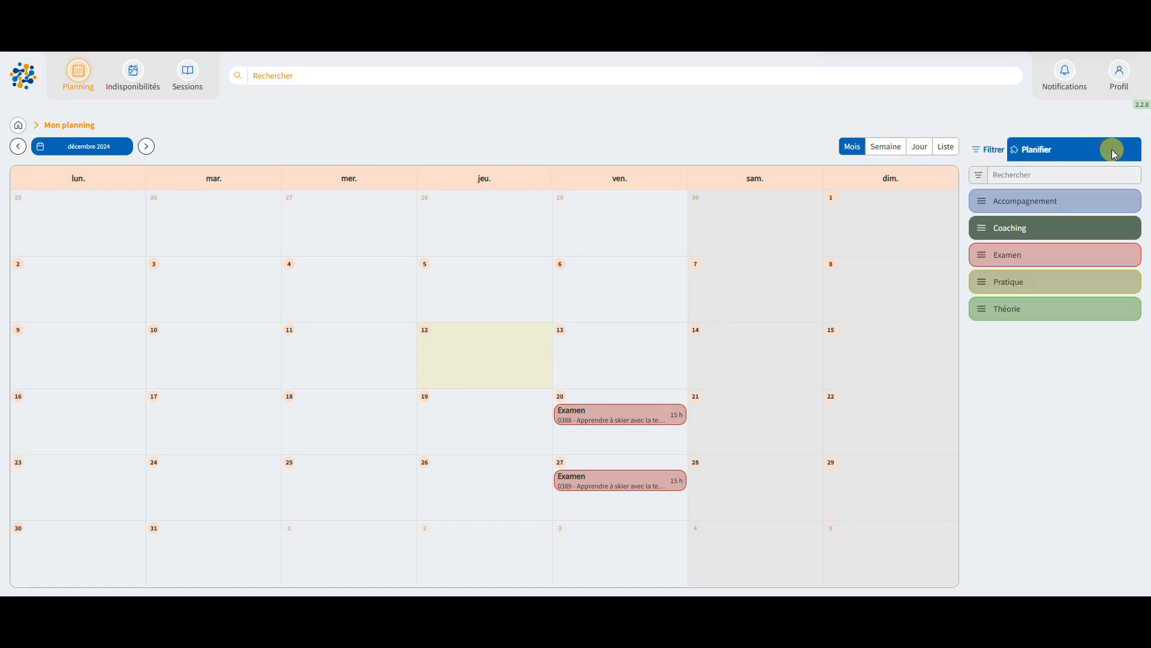
{"action": "left_click_drag", "start_coordinate": [1031, 229], "coordinate": [584, 279]}
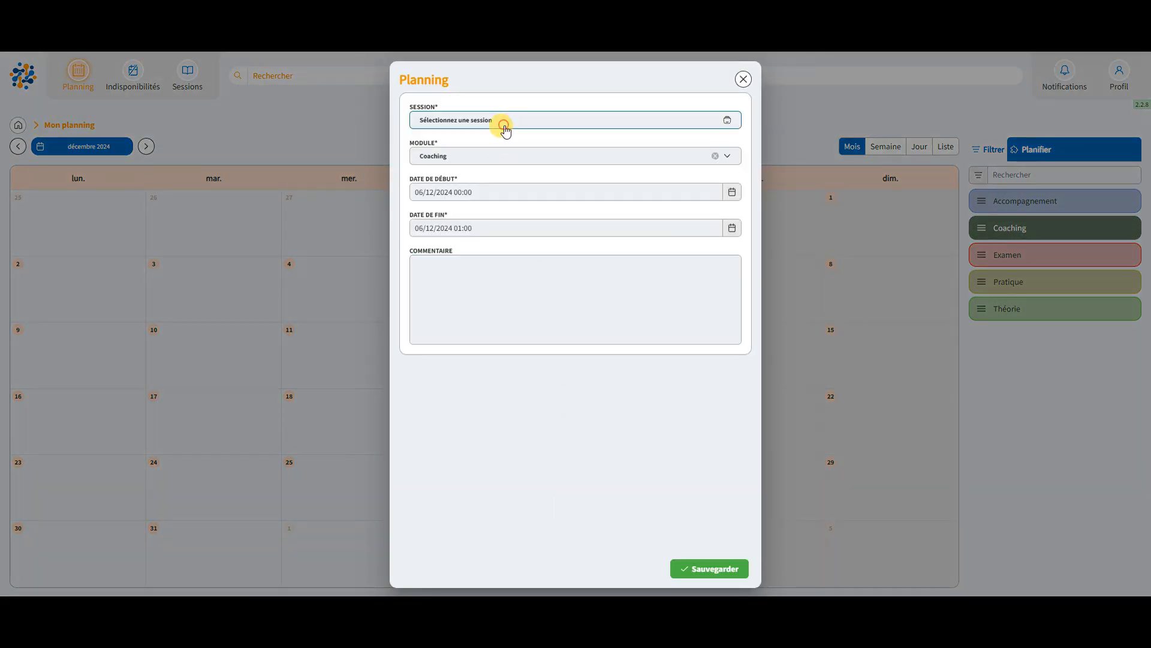
{"action": "left_click", "coordinate": [503, 126]}
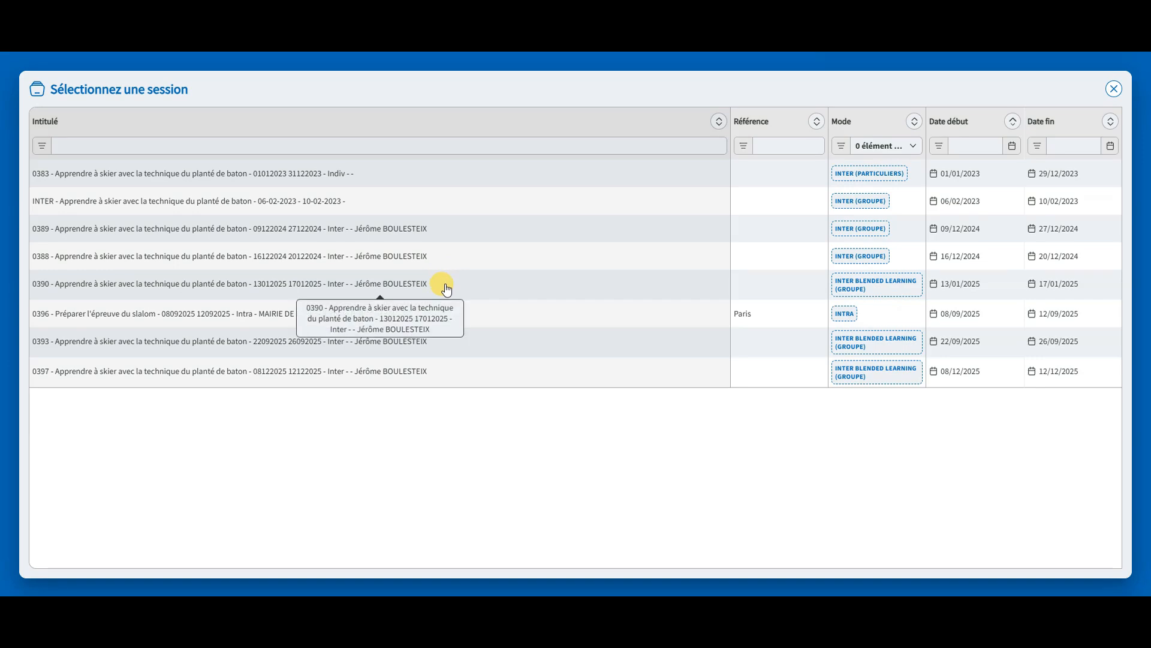
{"action": "left_click", "coordinate": [442, 315]}
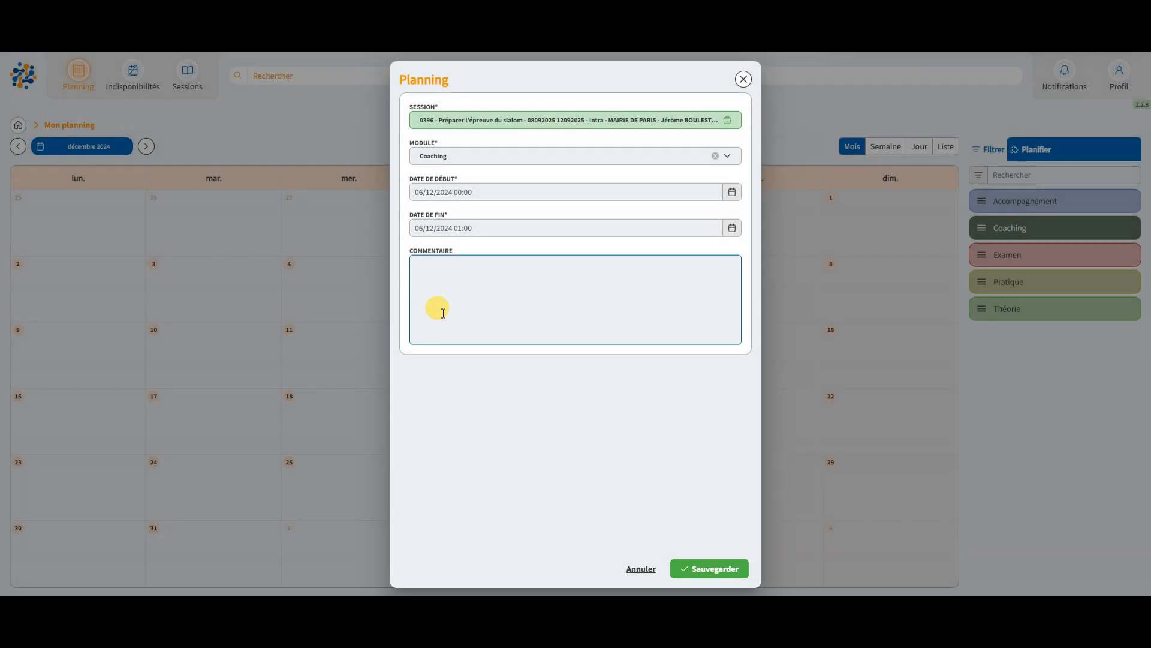
{"action": "left_click", "coordinate": [449, 157]}
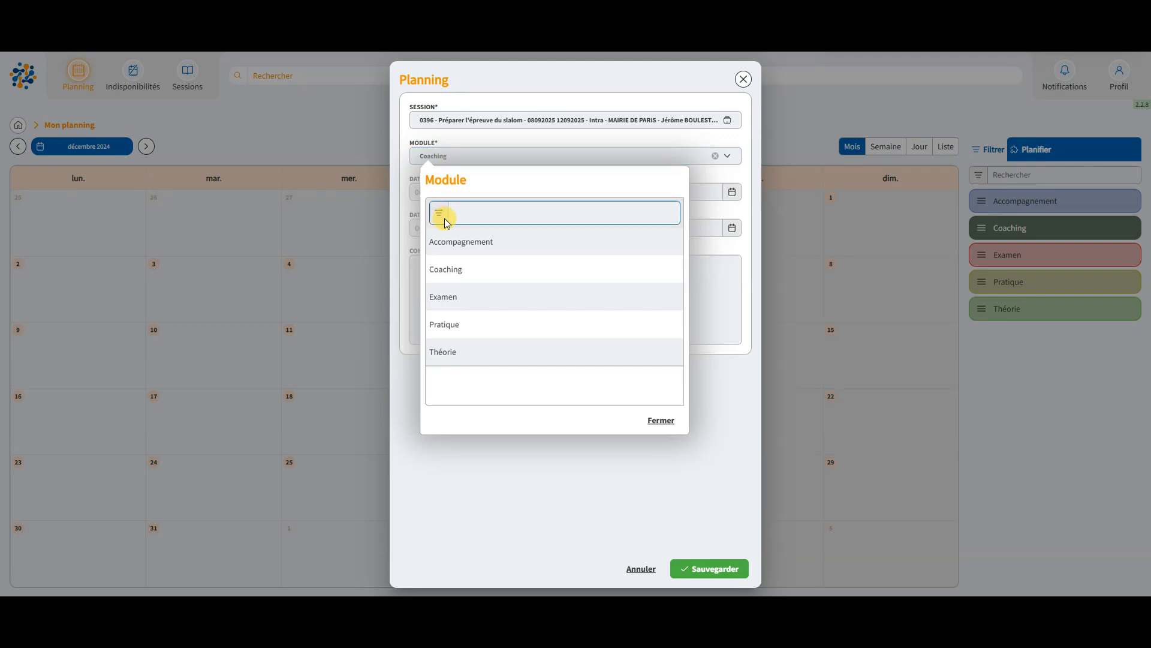
{"action": "left_click", "coordinate": [437, 298]}
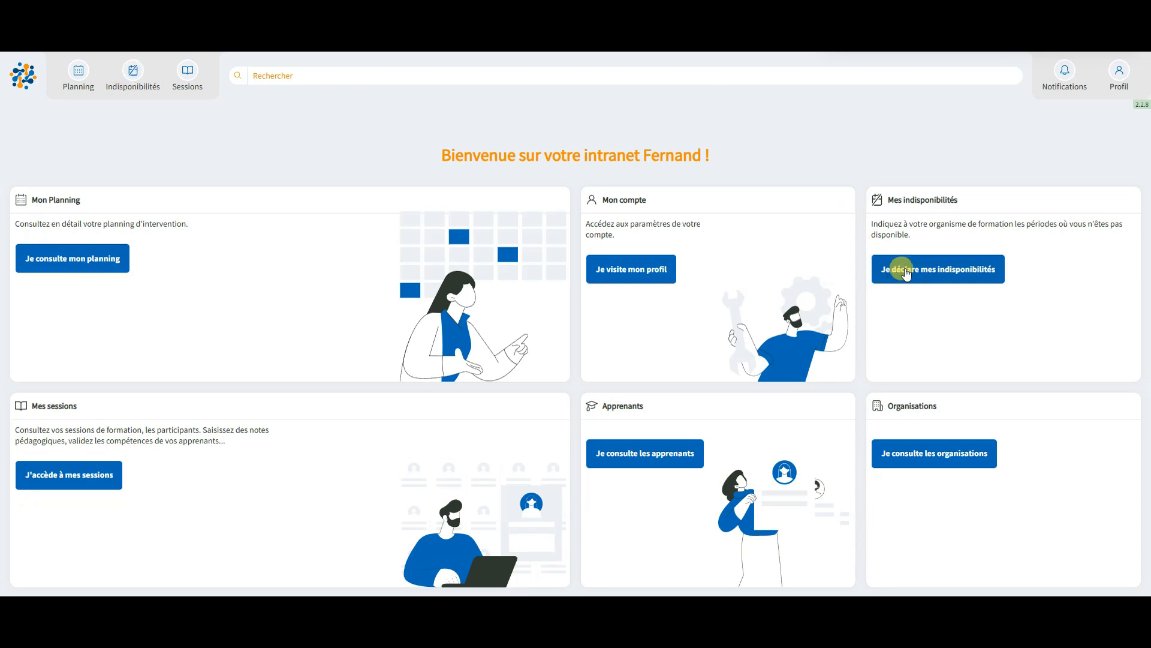
Declare and save a Congés unavailability on 13 December 2024 from 08:00 to 20:00.
{"action": "left_click", "coordinate": [952, 277]}
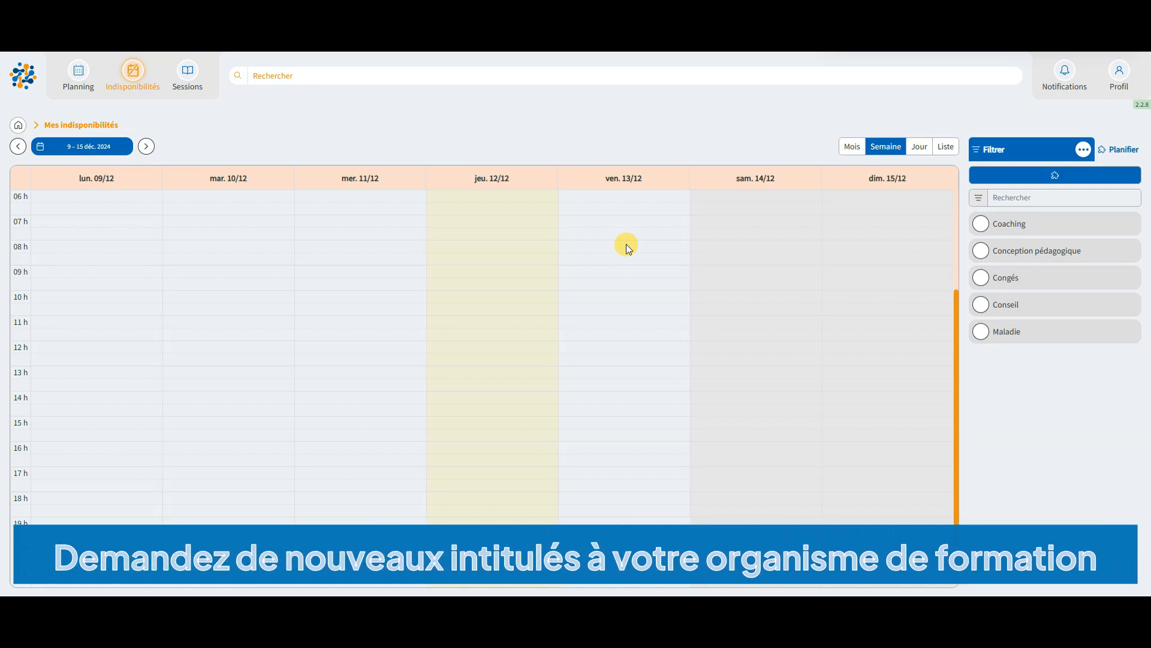
{"action": "left_click_drag", "start_coordinate": [626, 243], "coordinate": [628, 419]}
{"action": "left_click_drag", "start_coordinate": [625, 519], "coordinate": [625, 538]}
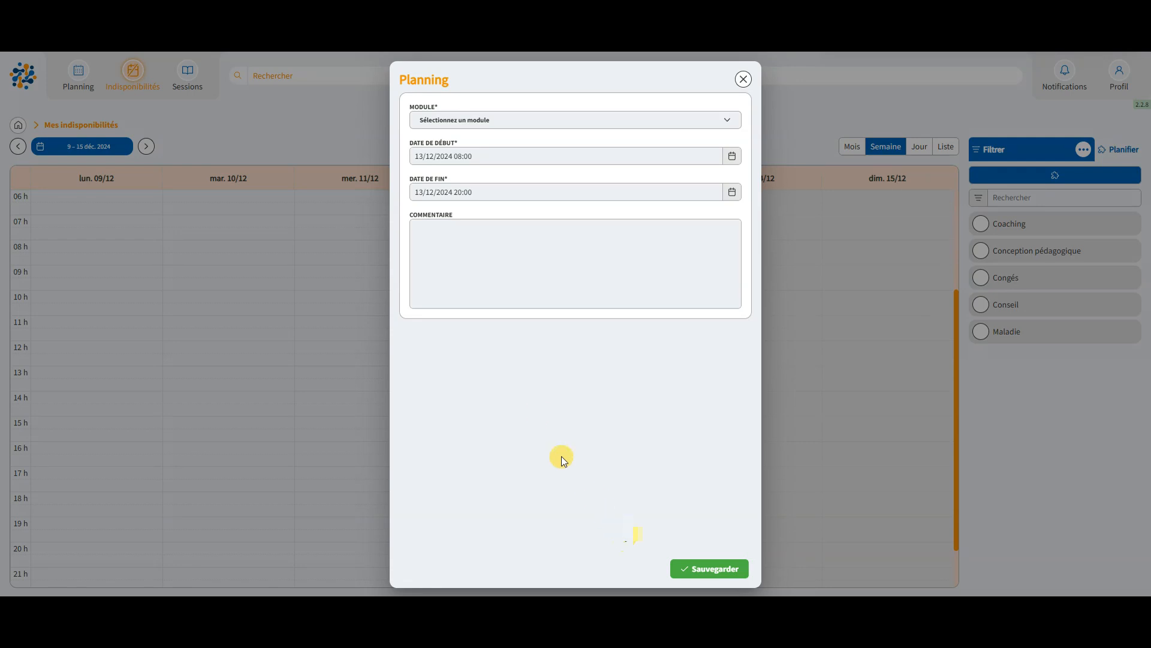
{"action": "left_click", "coordinate": [477, 119]}
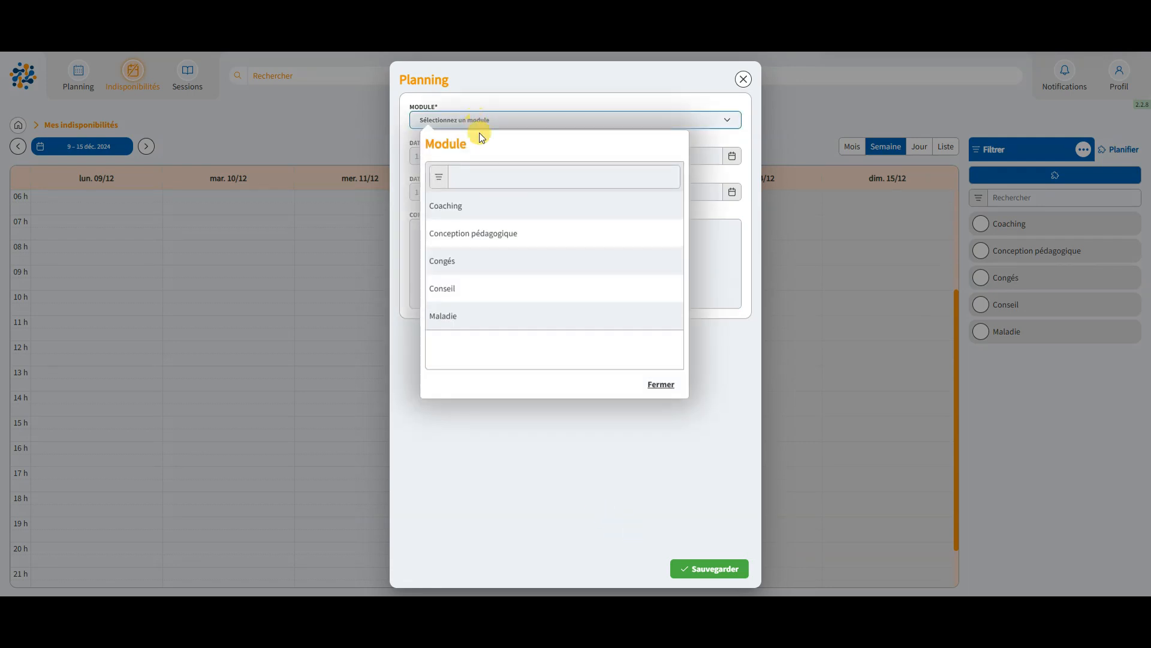
{"action": "left_click", "coordinate": [467, 261]}
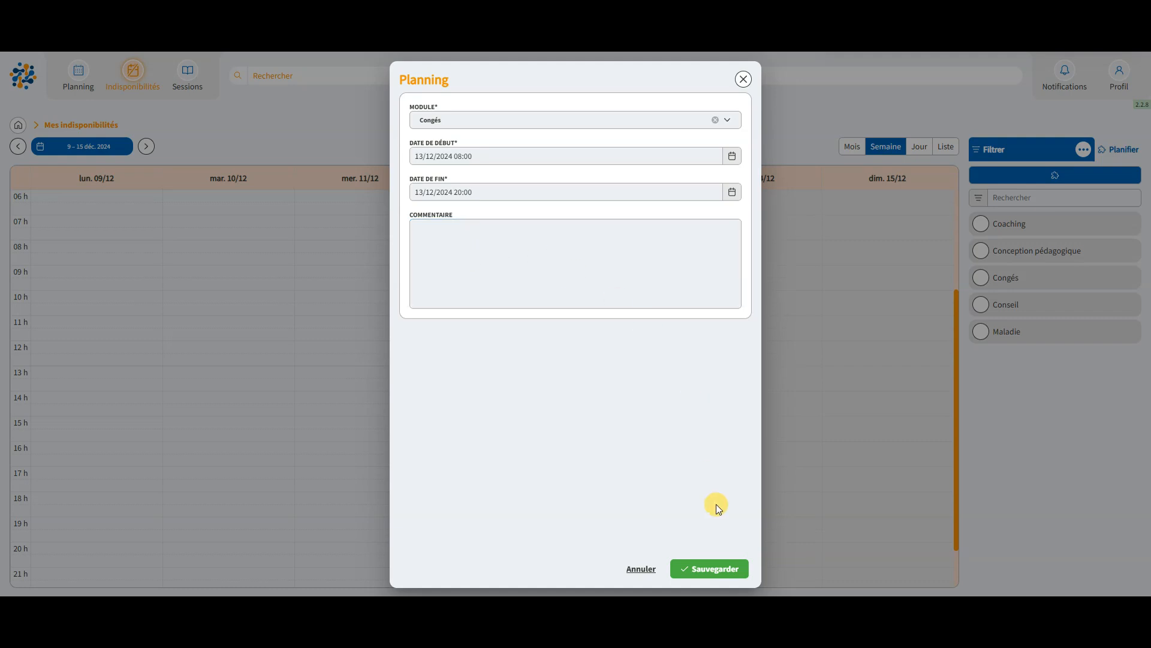
{"action": "left_click", "coordinate": [719, 569]}
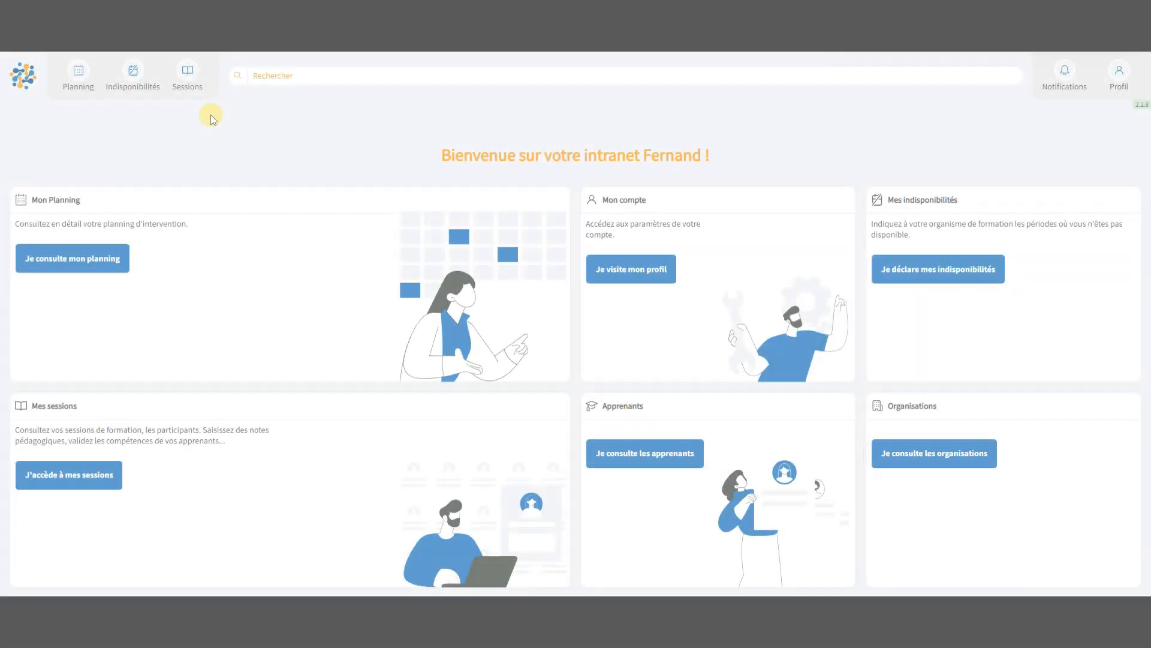
Remove the "En cours de réalisation" filter from the sessions list and move the Remplissage column between Référence and Mode.
{"action": "left_click", "coordinate": [193, 77]}
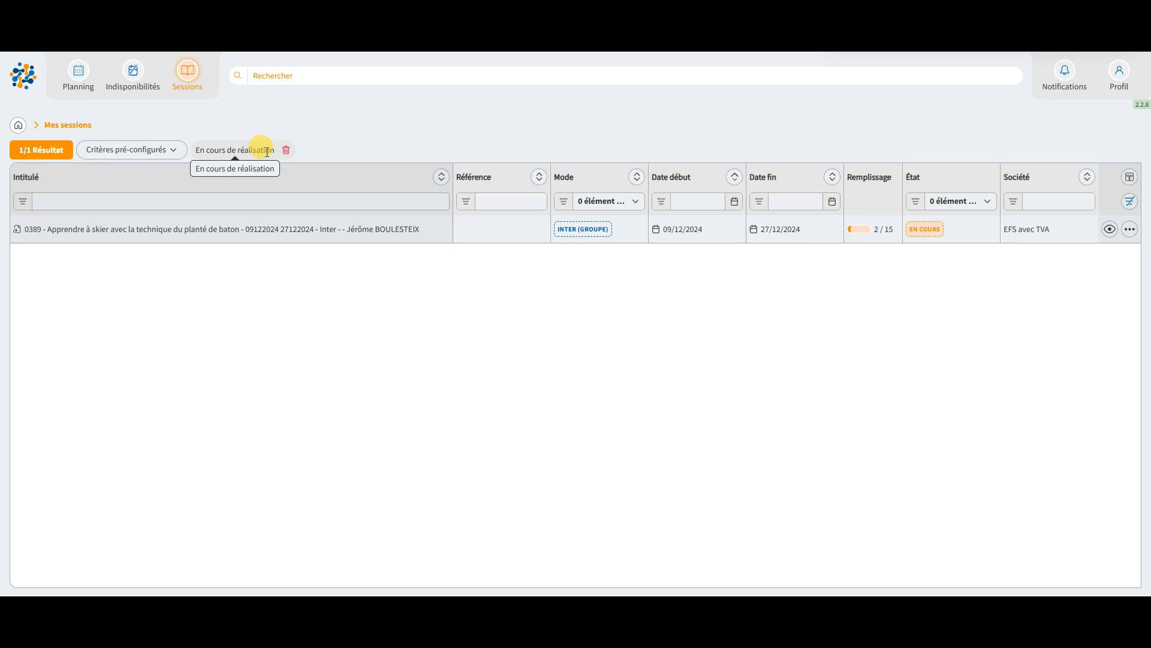
{"action": "left_click", "coordinate": [286, 150]}
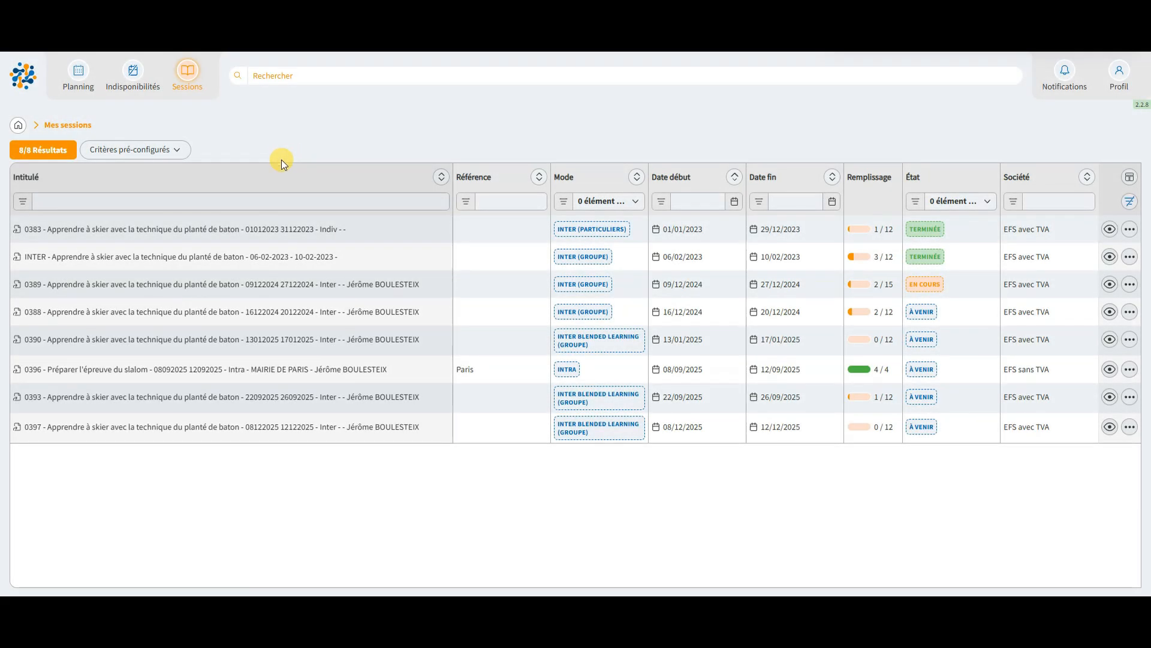
{"action": "left_click", "coordinate": [179, 150]}
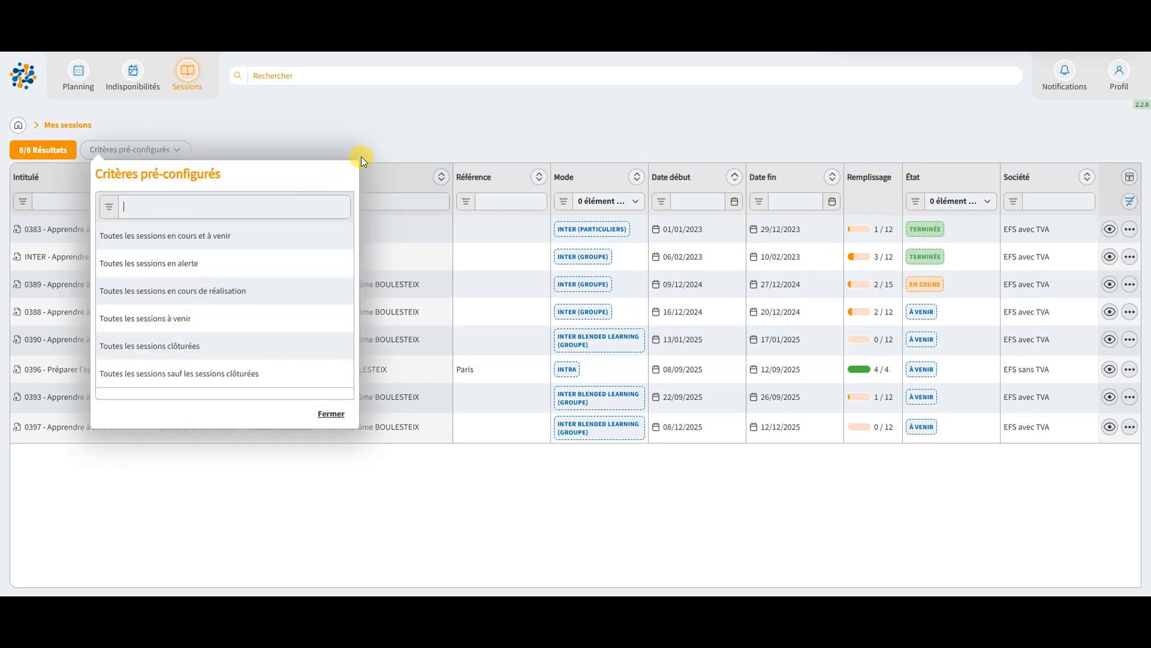
{"action": "left_click", "coordinate": [391, 121]}
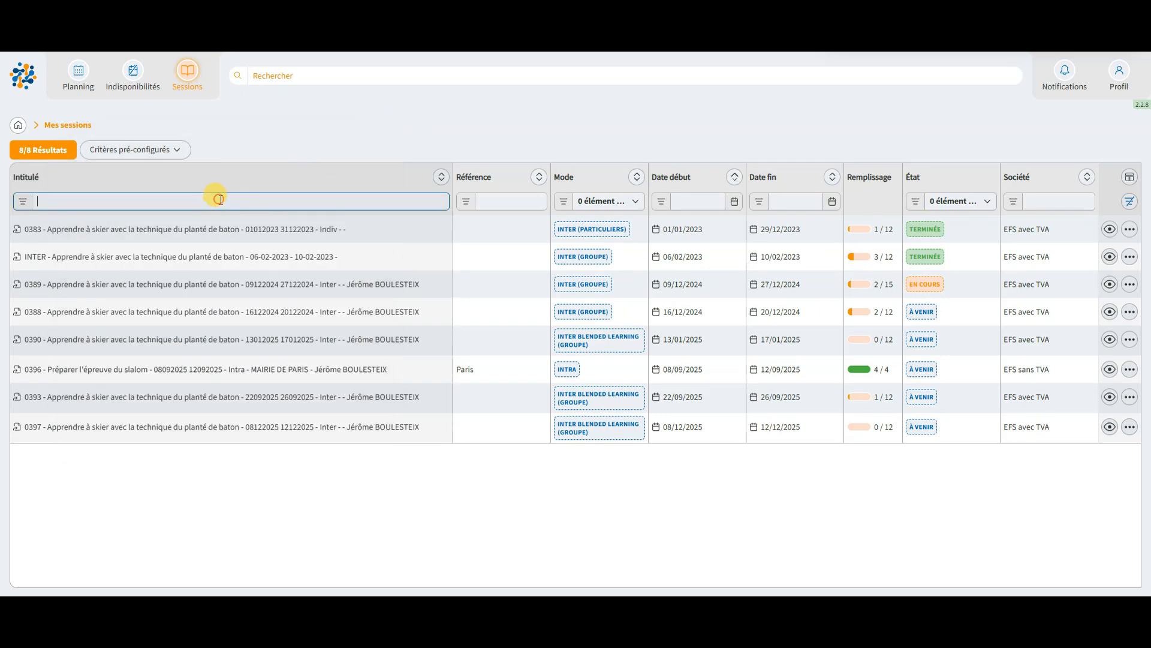
{"action": "left_click", "coordinate": [142, 205]}
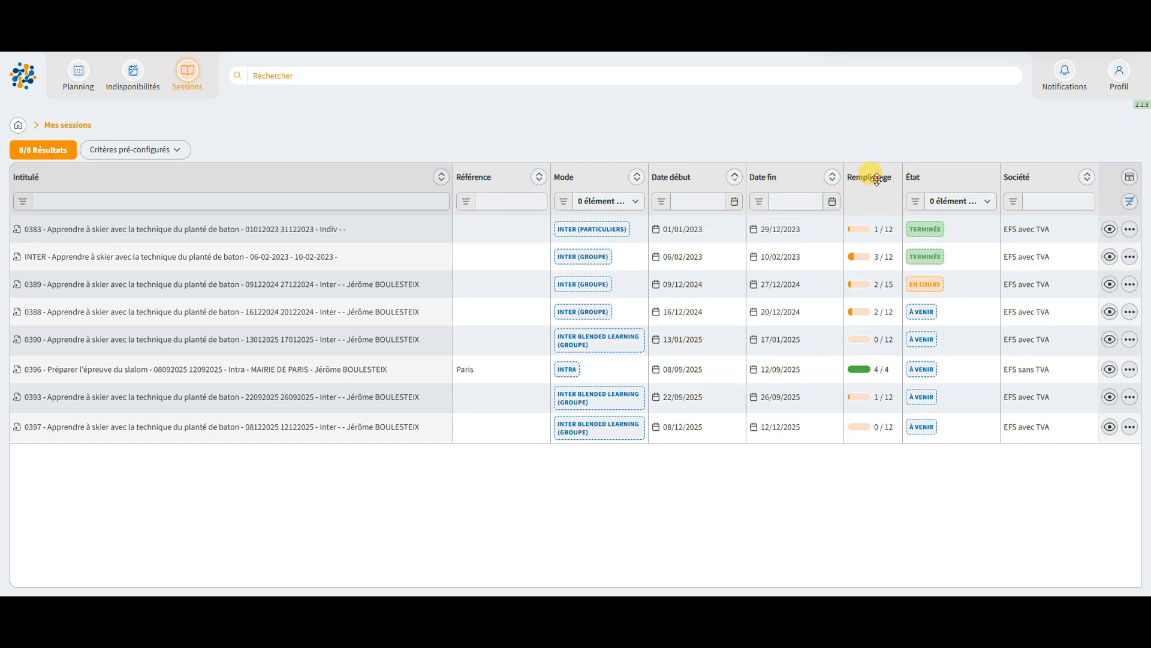
{"action": "left_click_drag", "start_coordinate": [820, 177], "coordinate": [543, 168]}
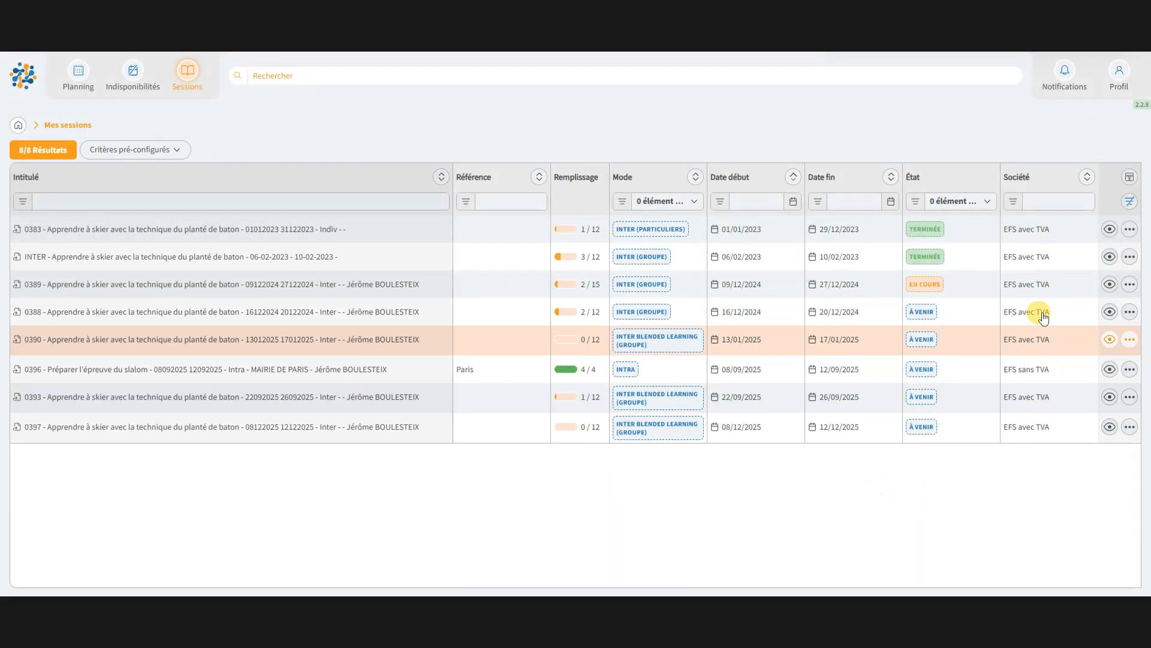
View the summary of session 0383, close it, and open the list of actions available for that session.
{"action": "left_click", "coordinate": [1110, 232]}
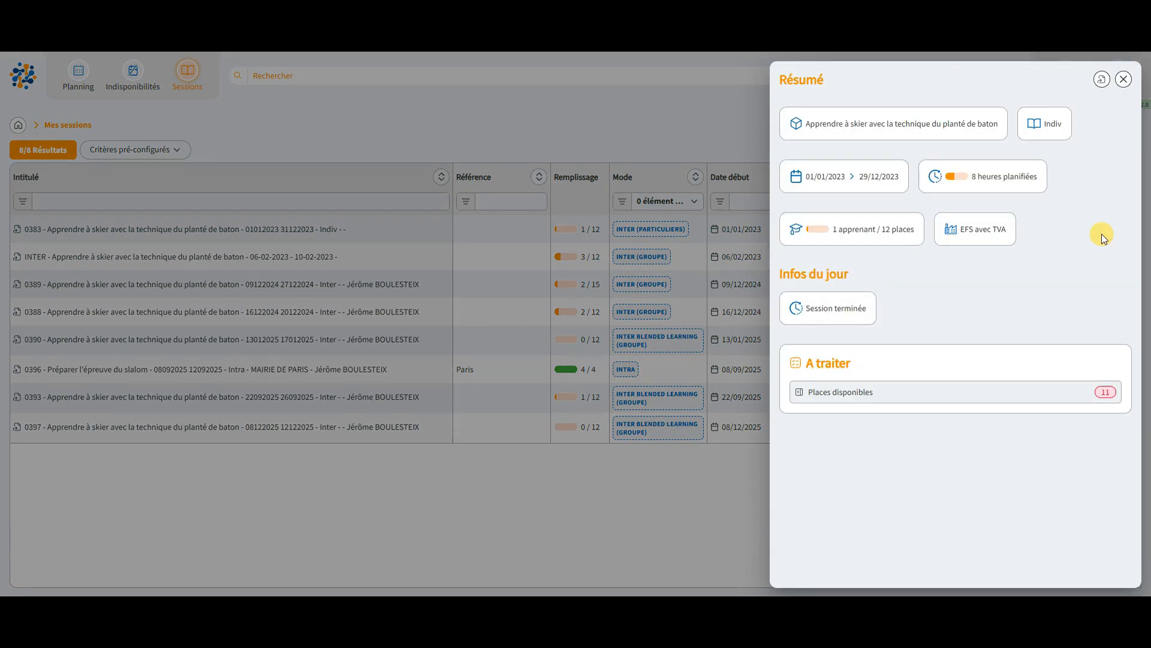
{"action": "left_click", "coordinate": [1123, 79]}
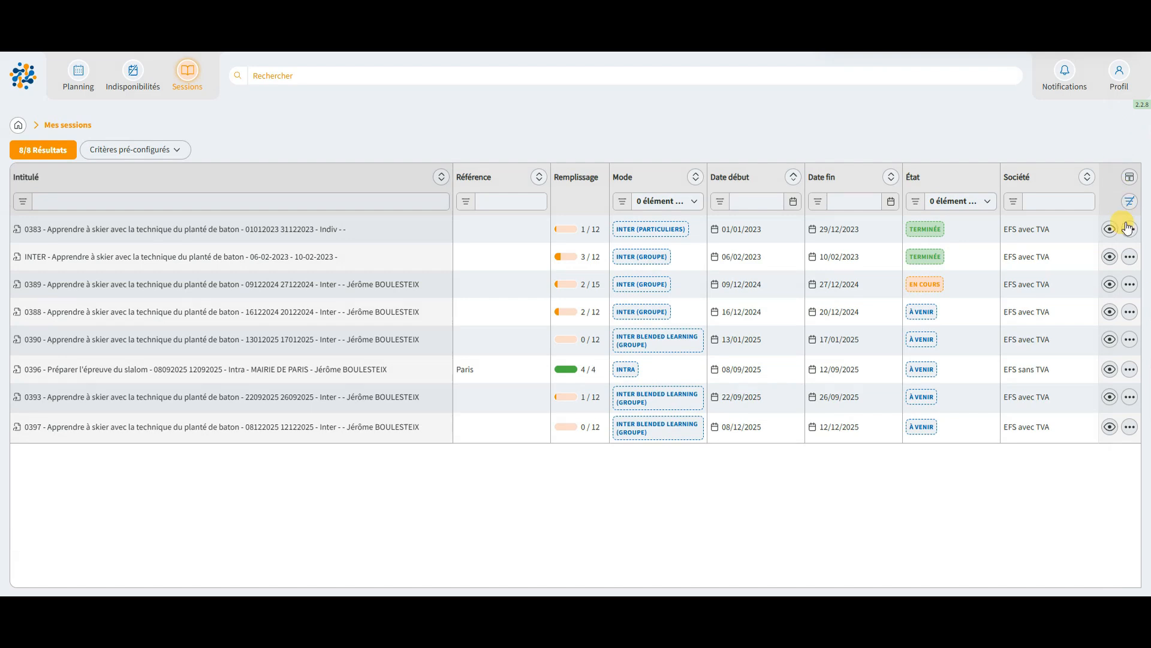
{"action": "left_click", "coordinate": [1130, 231]}
Open session 0396 (Préparer l'épreuve du slalom) and view its list of Intervenants.
{"action": "left_click", "coordinate": [515, 373]}
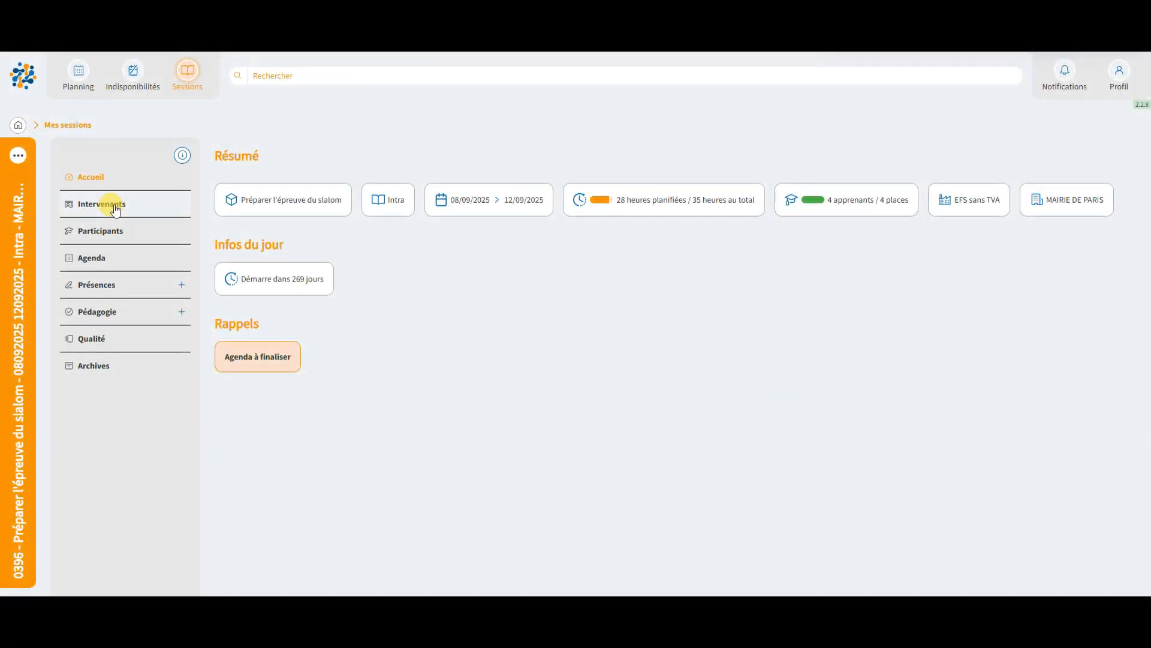
{"action": "left_click", "coordinate": [115, 205]}
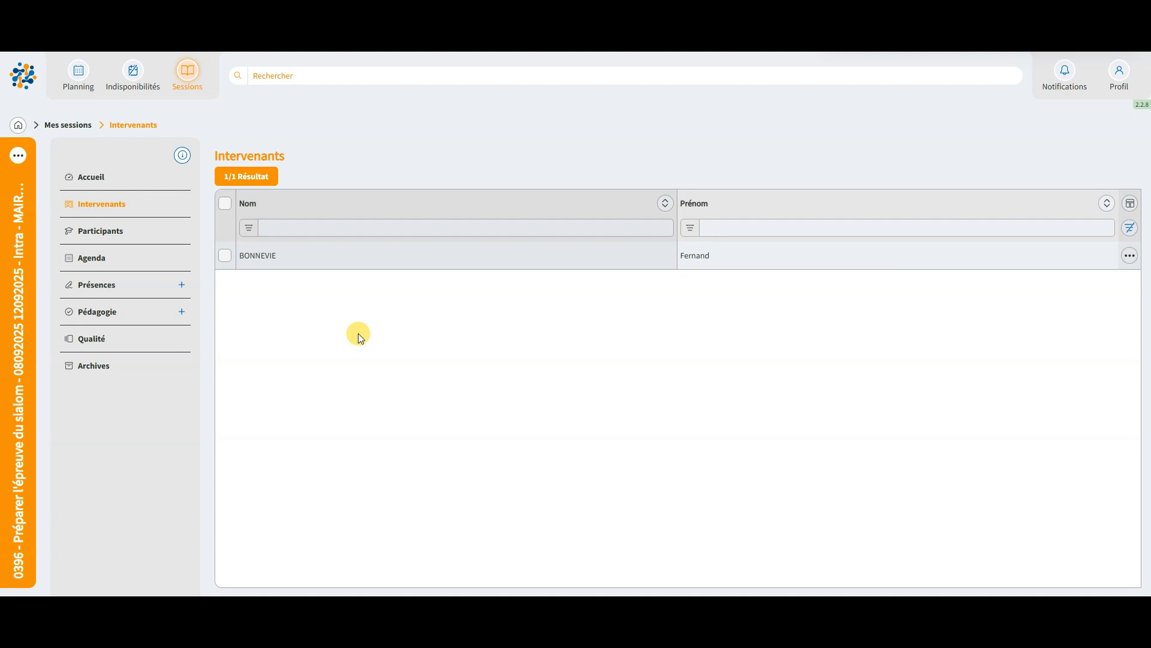
Start document generation for the listed trainer and select the Emargement template "Feuille émargement collective et intra".
{"action": "left_click", "coordinate": [1136, 261]}
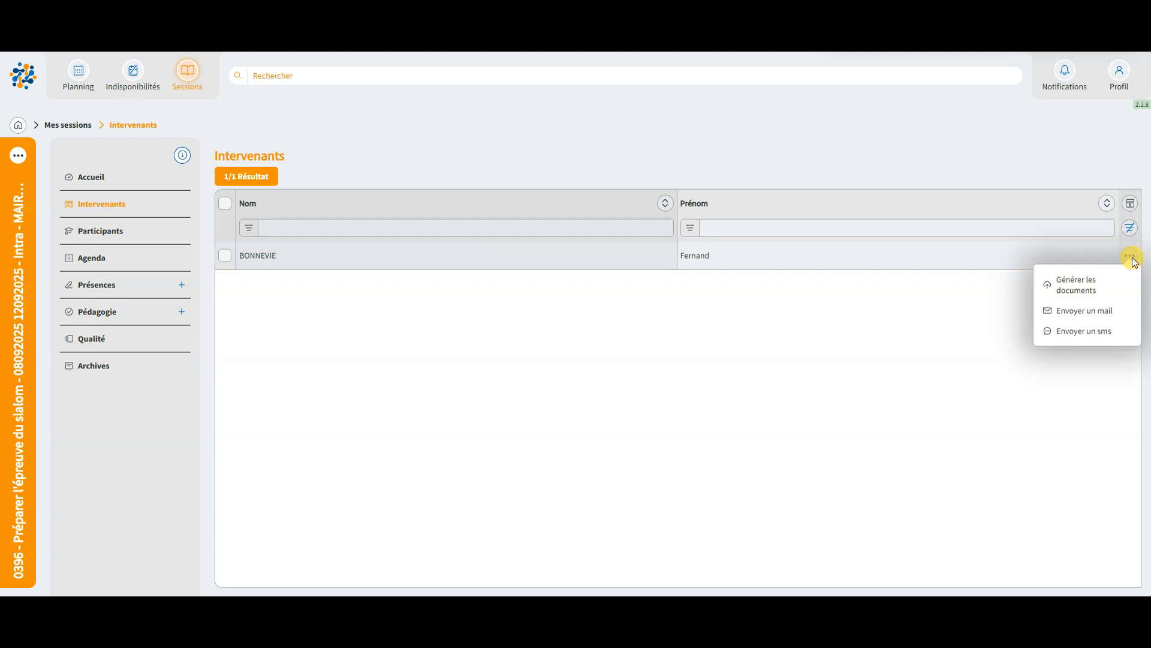
{"action": "left_click", "coordinate": [1111, 280]}
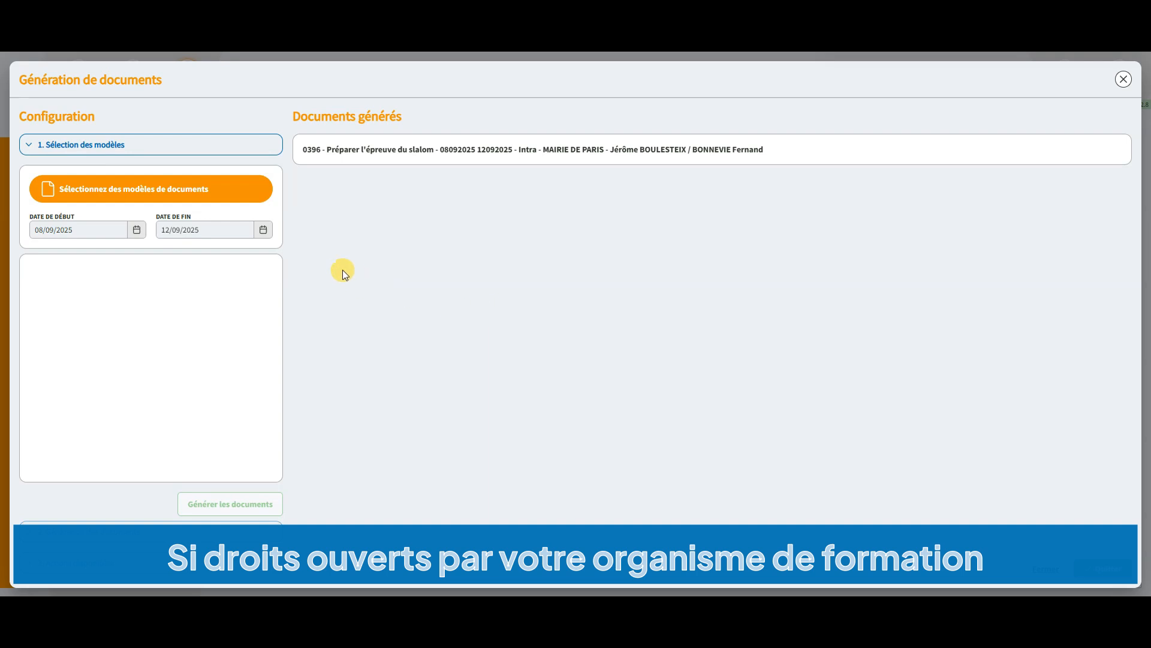
{"action": "left_click", "coordinate": [146, 192]}
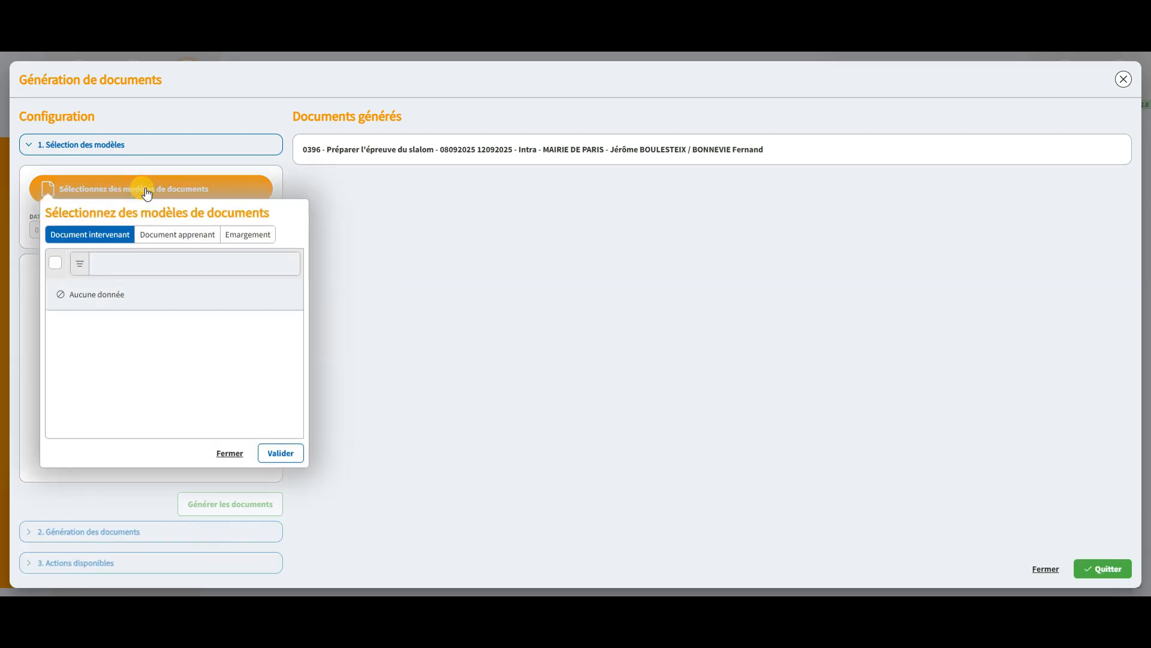
{"action": "left_click", "coordinate": [241, 239]}
{"action": "left_click", "coordinate": [55, 293]}
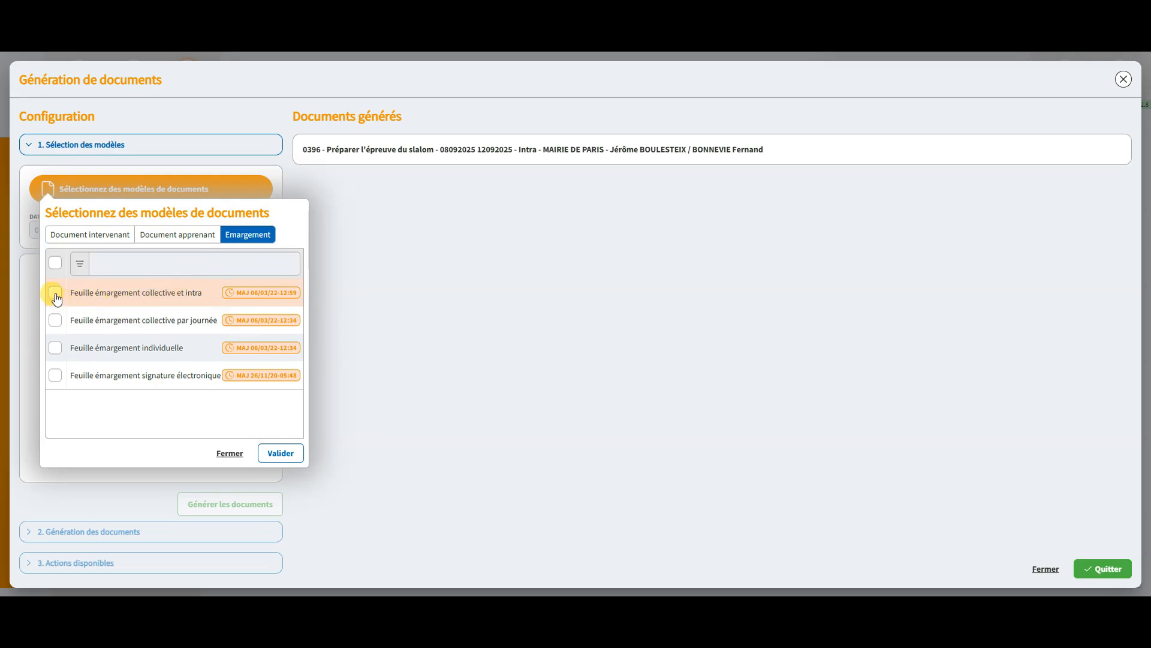
Filter the Document apprenant templates by "régl", select "Règlement intérieur présentiel" and validate the template selection.
{"action": "left_click", "coordinate": [161, 234]}
{"action": "left_click", "coordinate": [132, 265]}
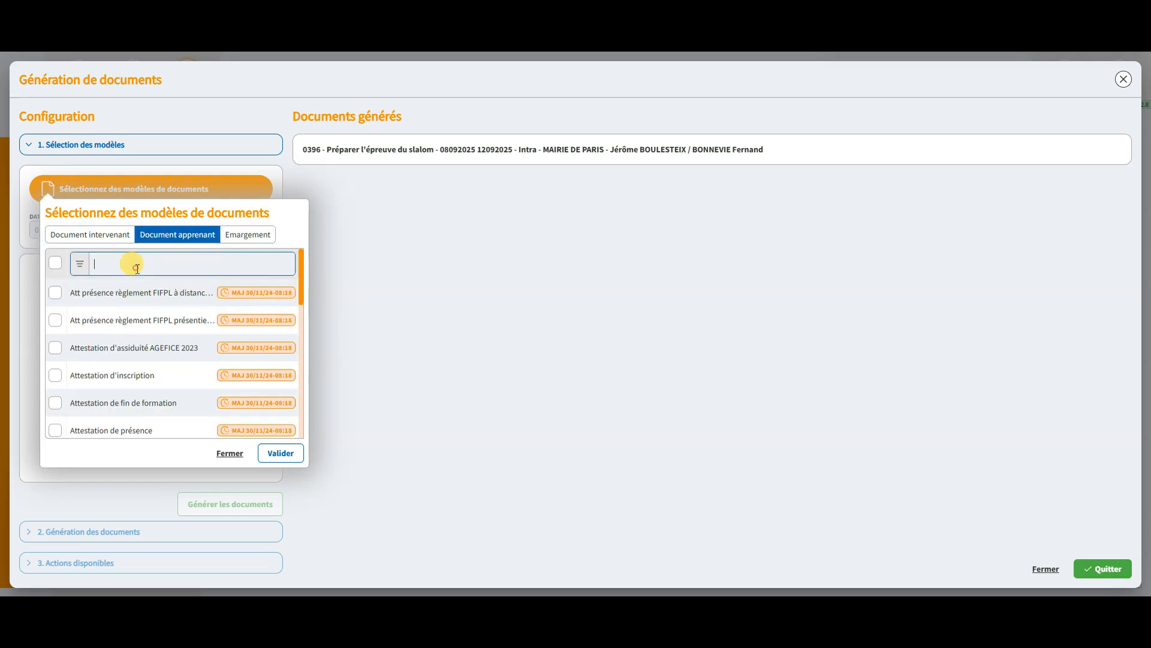
{"action": "type", "text": "régl"}
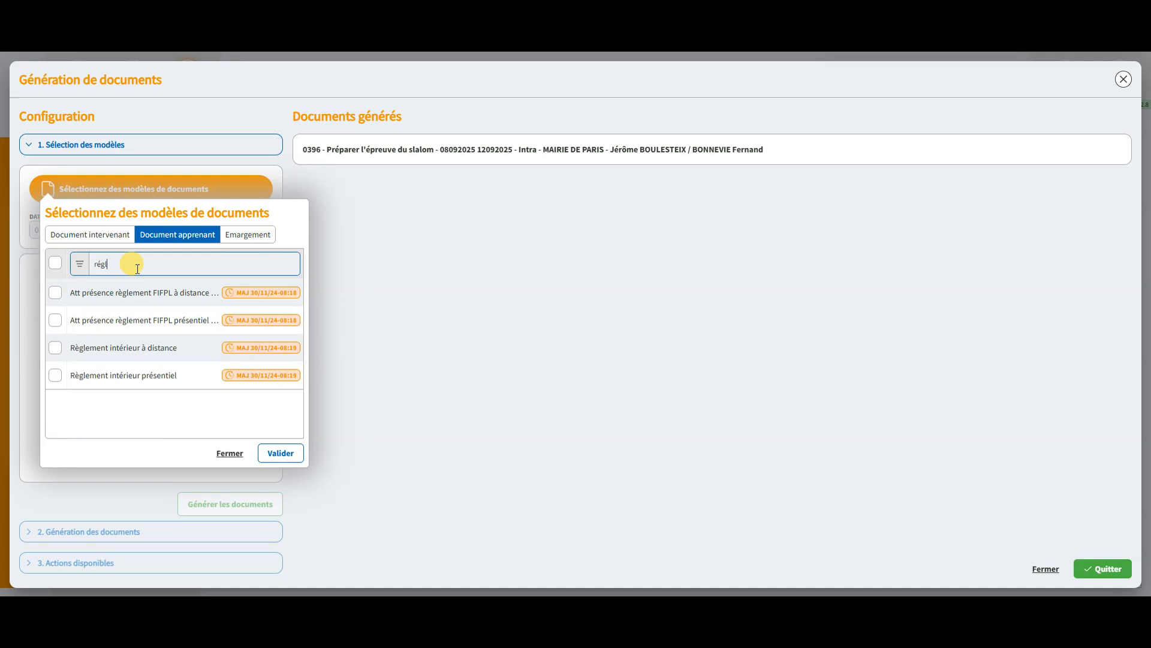
{"action": "left_click", "coordinate": [129, 375]}
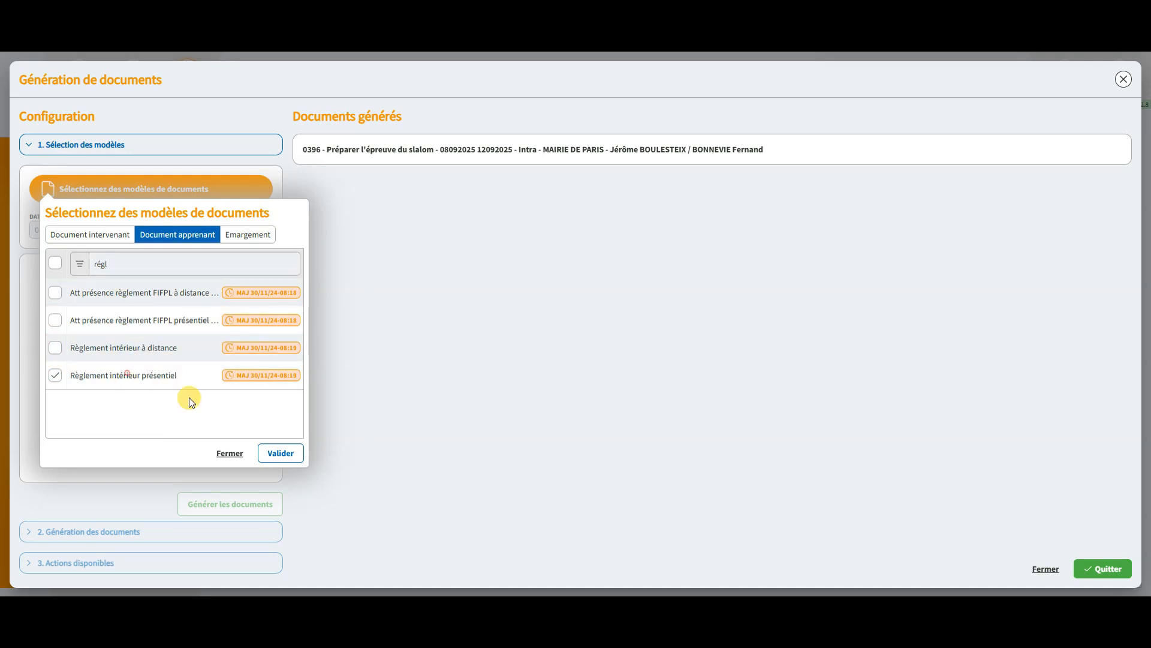
{"action": "left_click", "coordinate": [290, 458]}
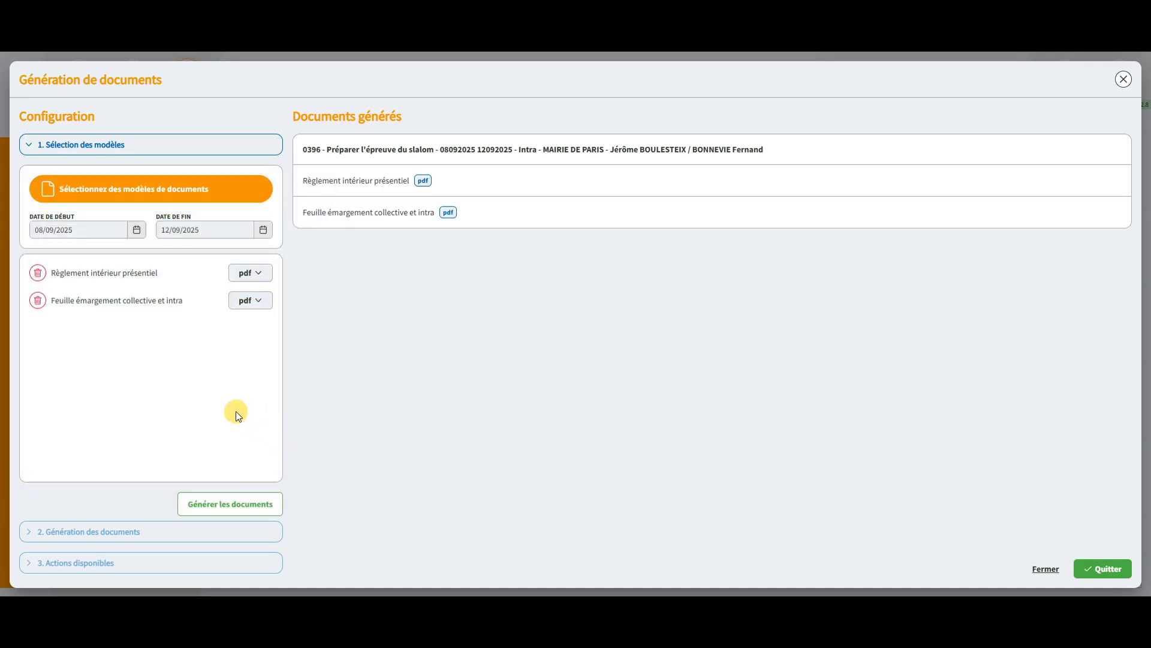
Generate the selected documents as PDF, preview the collective attendance sheet and close the preview.
{"action": "left_click", "coordinate": [238, 507]}
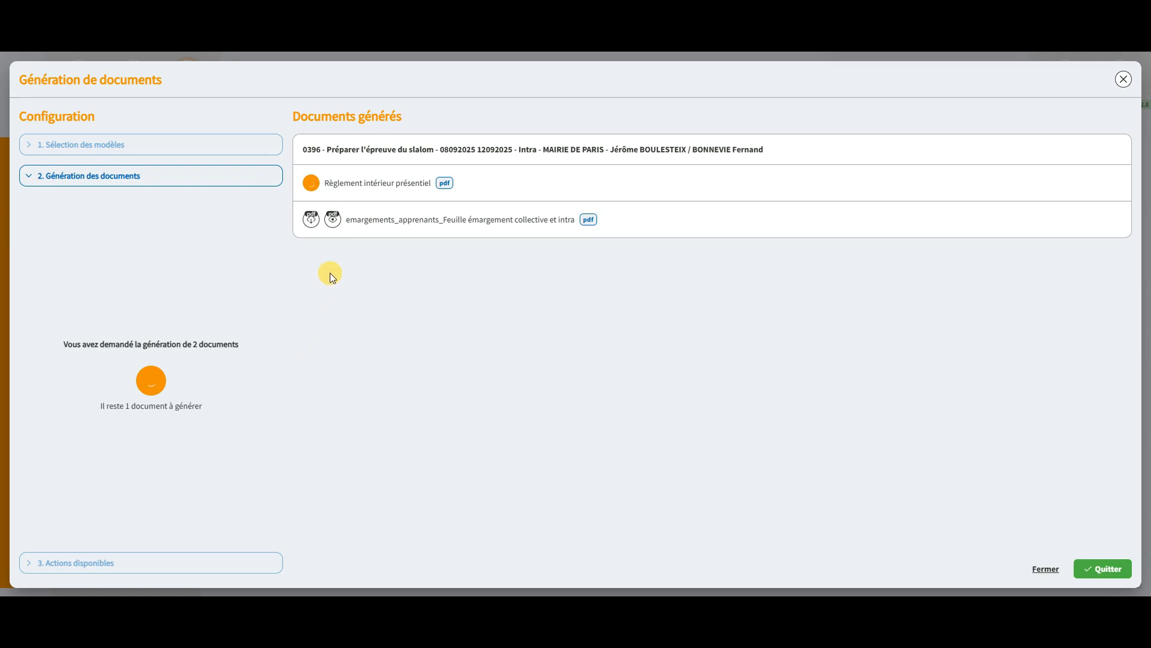
{"action": "left_click", "coordinate": [333, 220]}
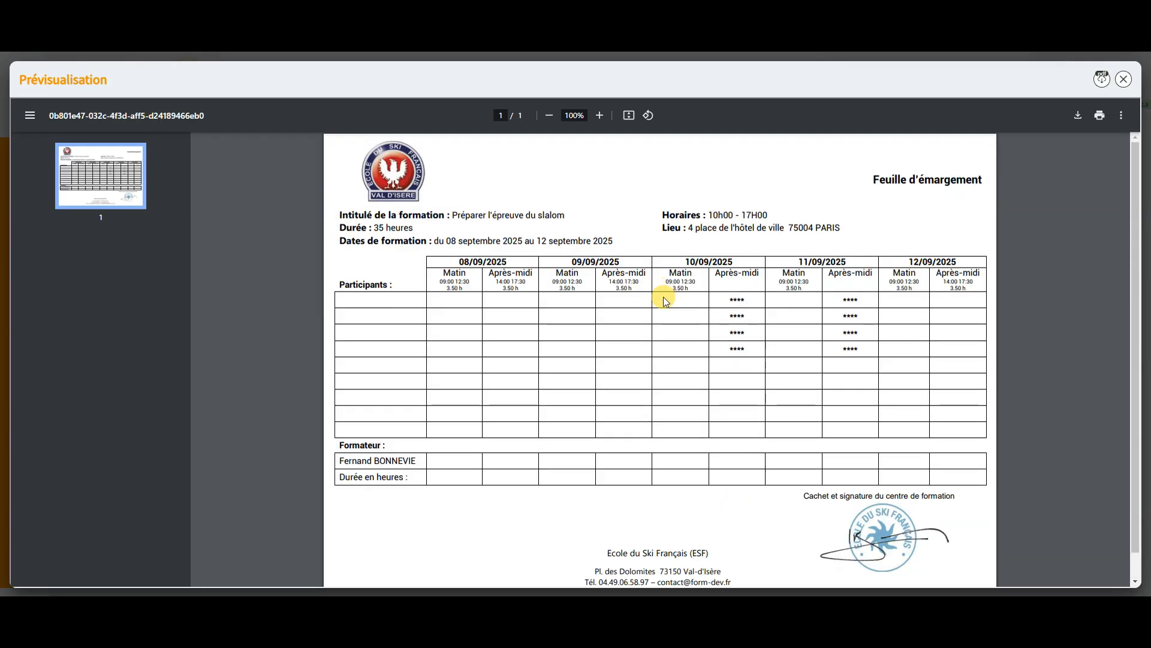
{"action": "left_click", "coordinate": [1124, 79]}
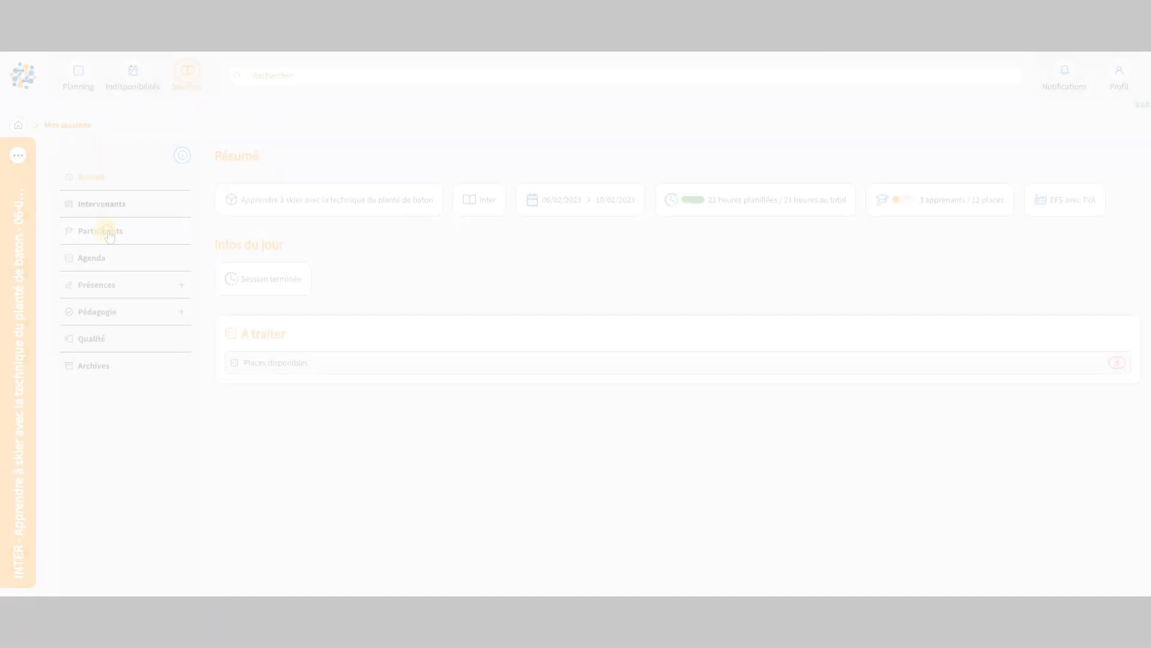
In the Participants list of the planté de baton session, view the actions for the first participant and the mass actions for all participants.
{"action": "left_click", "coordinate": [102, 231]}
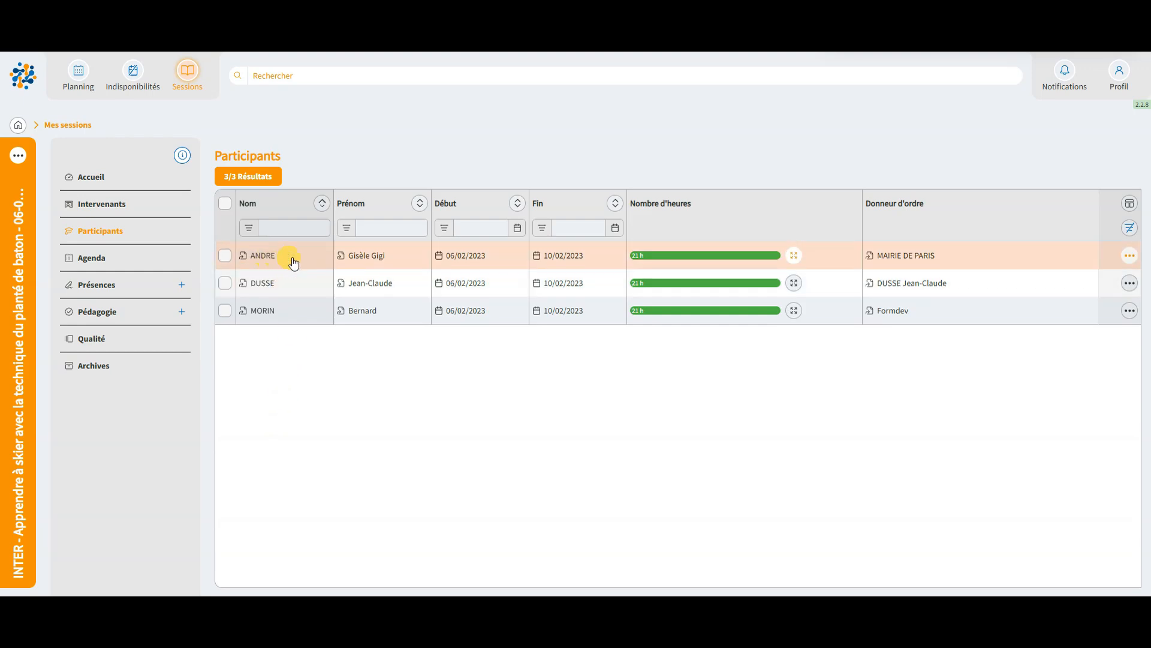
{"action": "mouse_move", "coordinate": [643, 262]}
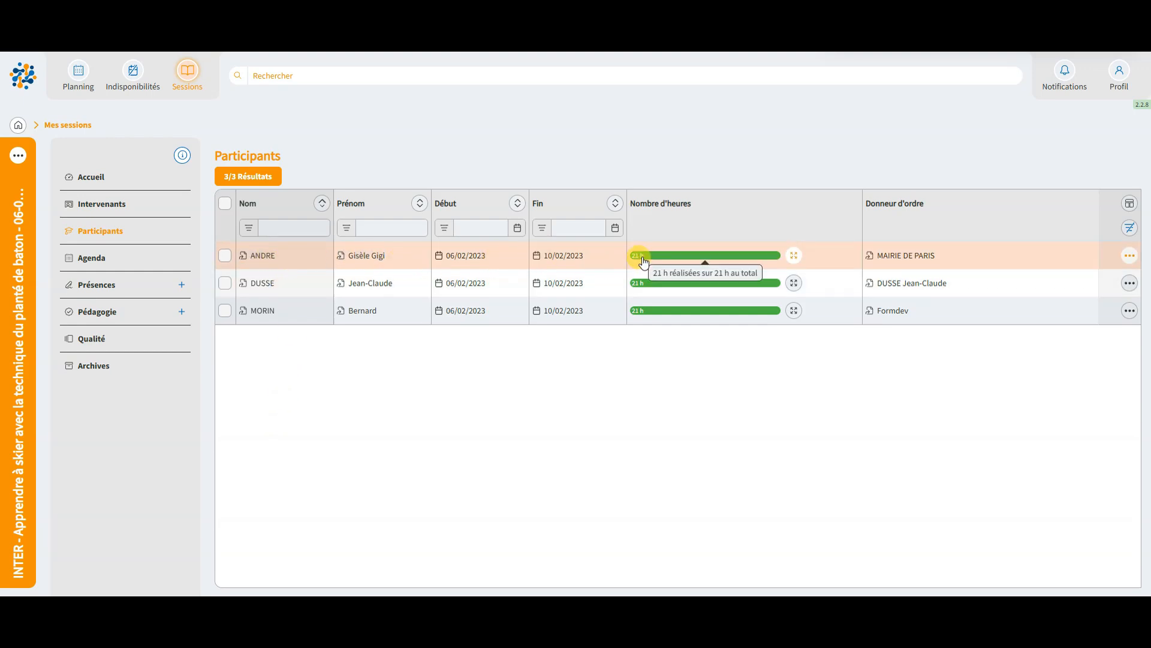
{"action": "left_click", "coordinate": [1130, 256]}
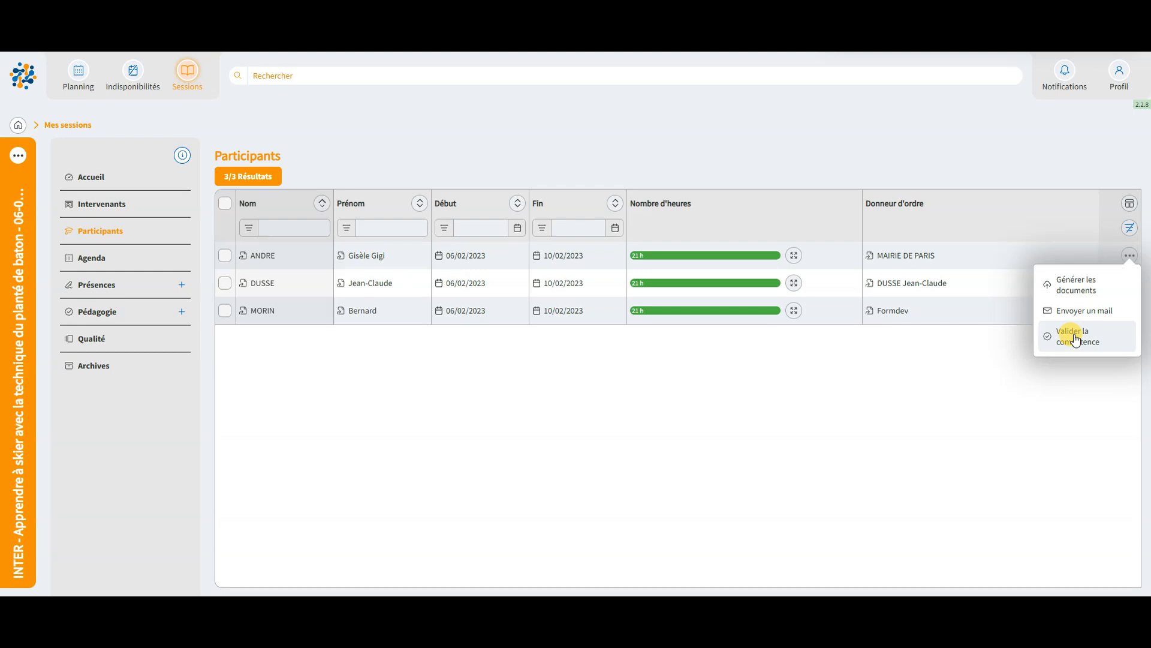
{"action": "left_click", "coordinate": [386, 408]}
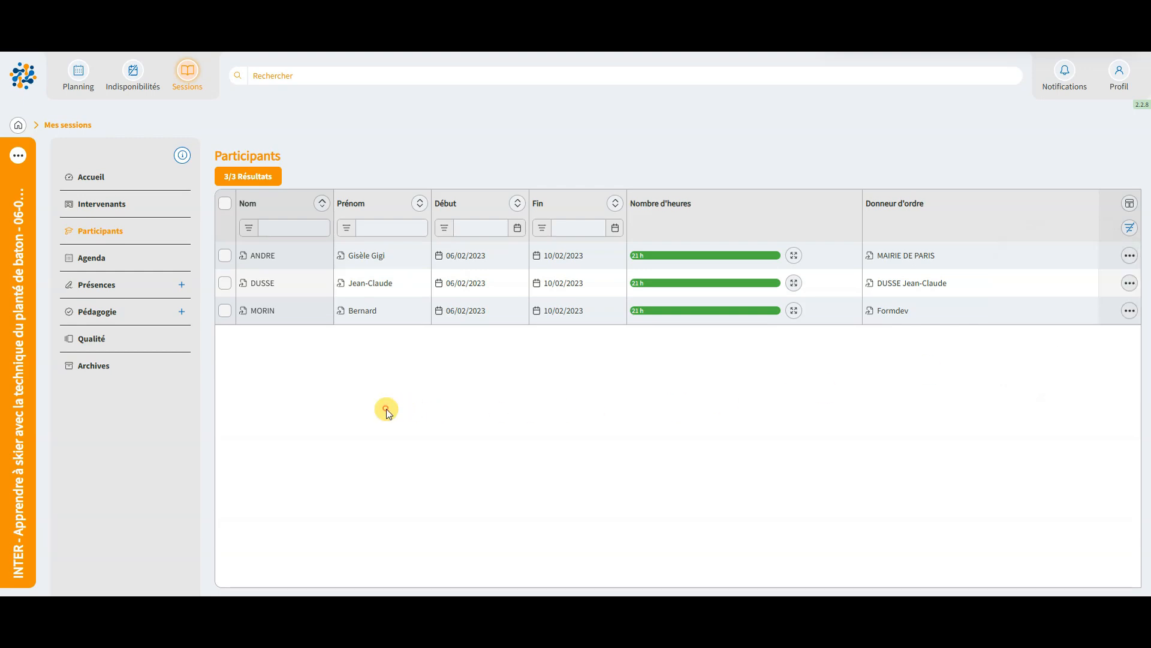
{"action": "left_click", "coordinate": [225, 205]}
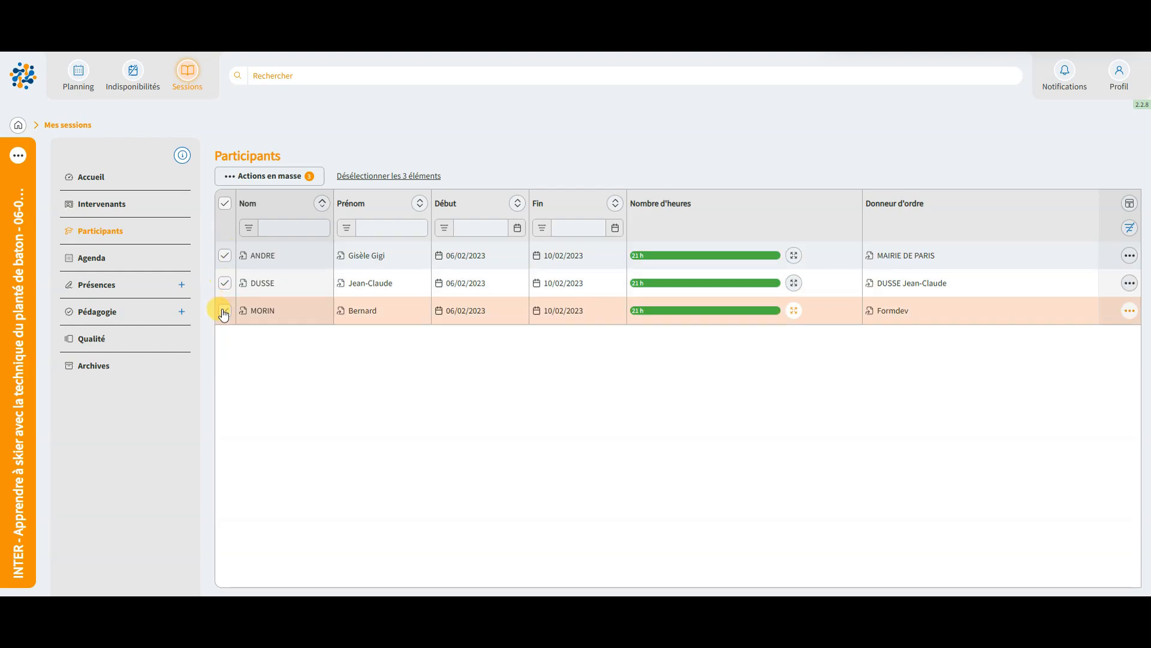
{"action": "left_click", "coordinate": [274, 180]}
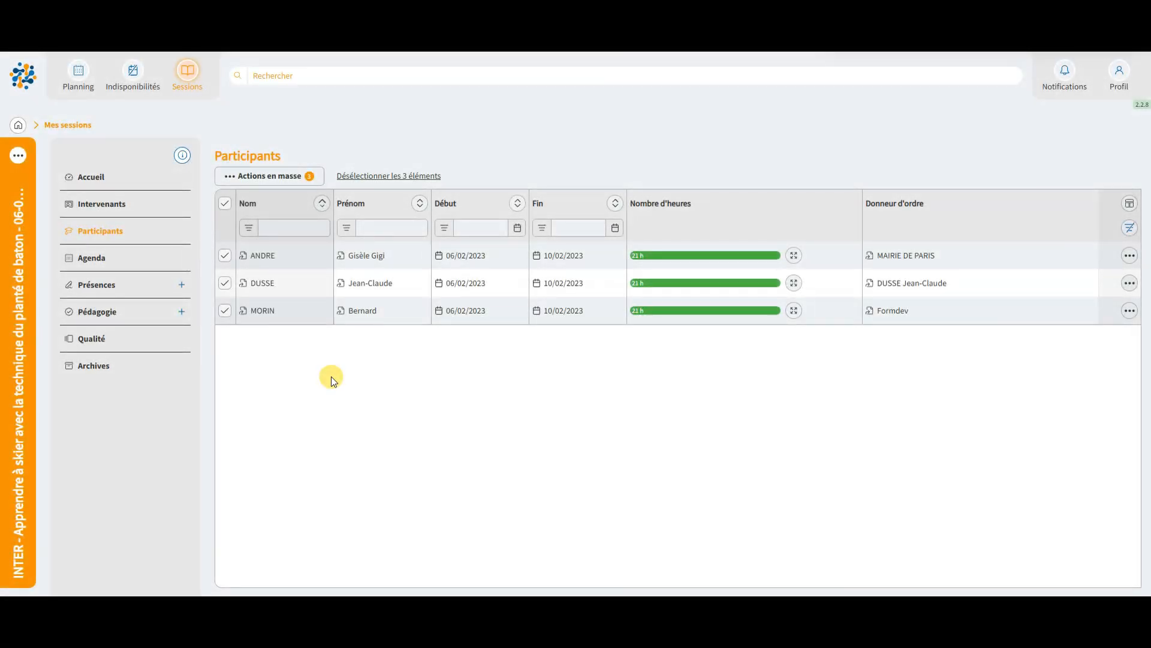
Open the second participant's record and read through its civil status, contact, address and employment sections.
{"action": "left_click", "coordinate": [266, 288]}
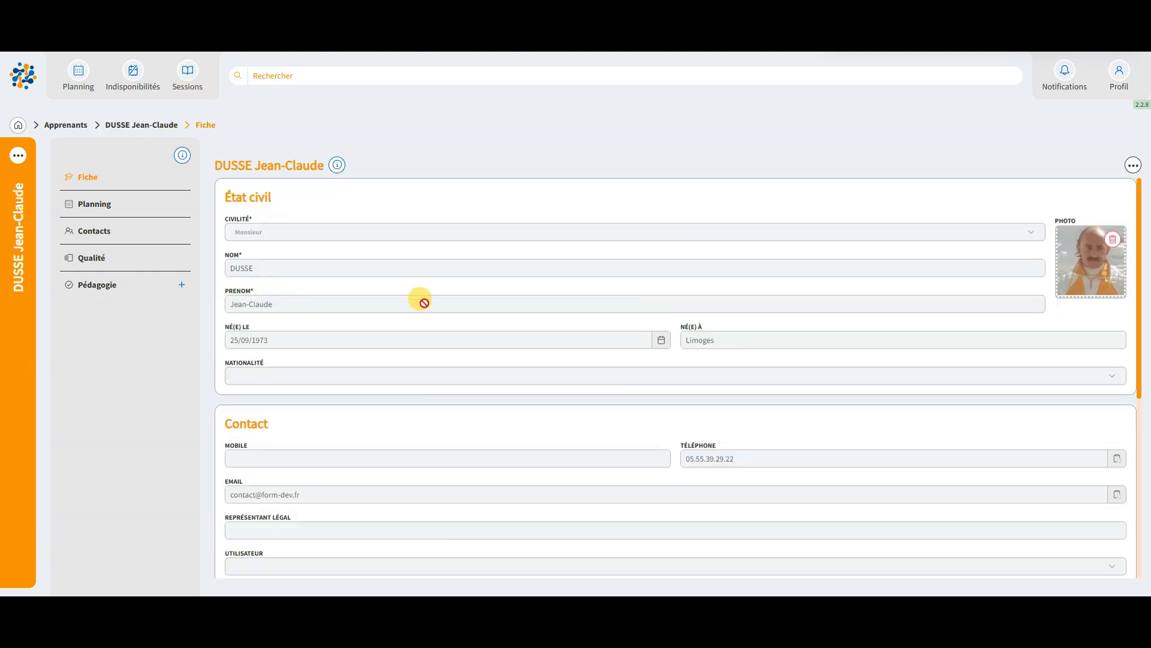
{"action": "scroll", "coordinate": [430, 288], "scroll_direction": "down", "scroll_amount": 3}
{"action": "scroll", "coordinate": [431, 288], "scroll_direction": "down", "scroll_amount": 3}
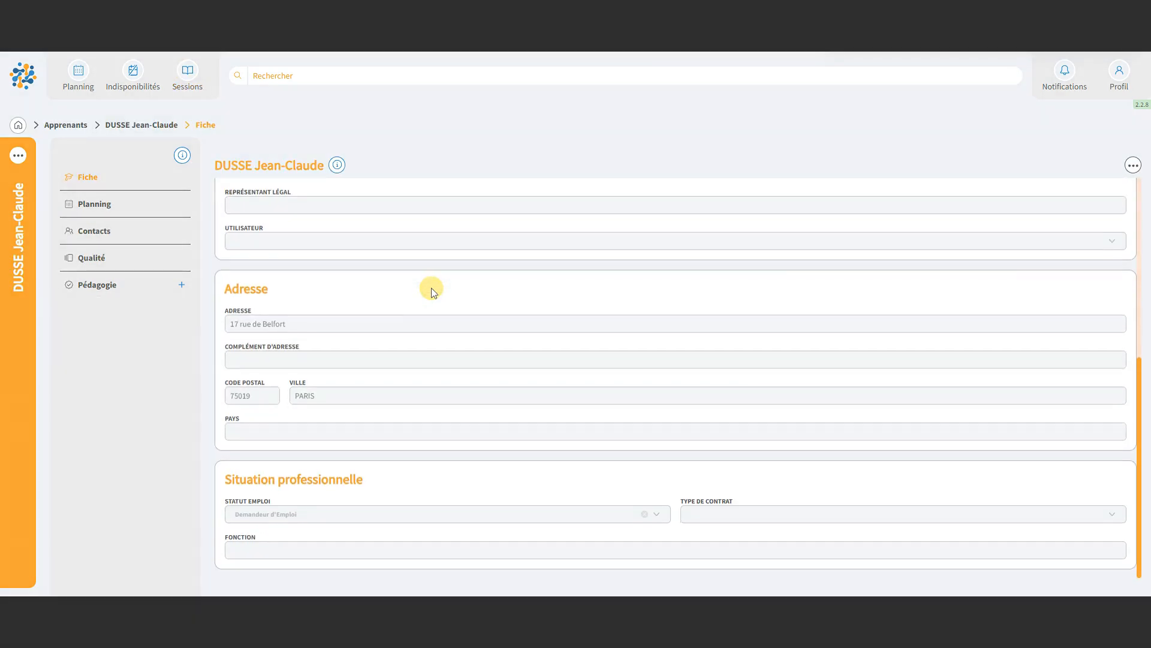
{"action": "scroll", "coordinate": [441, 290], "scroll_direction": "up", "scroll_amount": 6}
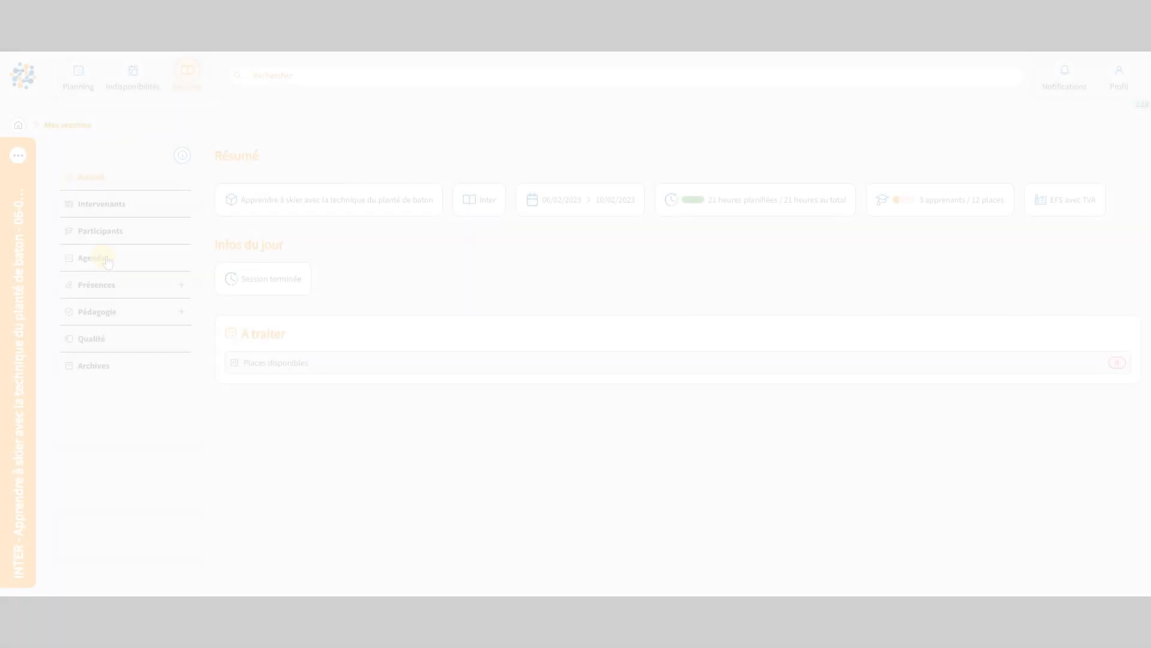
Open the planté de baton session's agenda and show the details of the Examen module on 10/02/2023.
{"action": "left_click", "coordinate": [105, 258]}
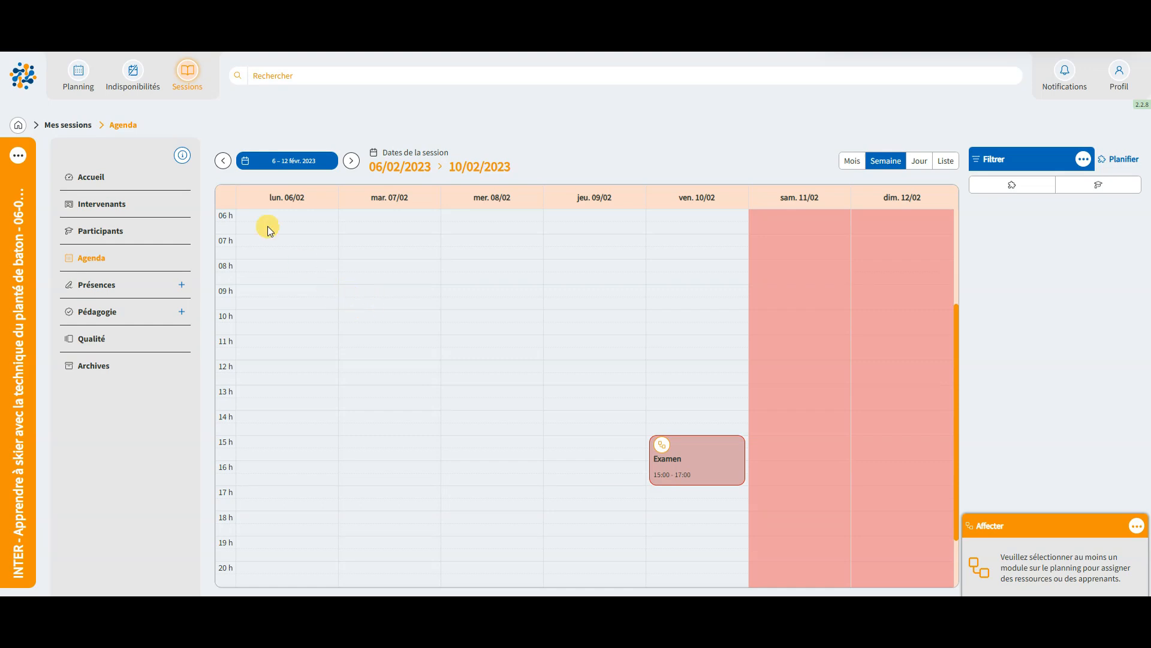
{"action": "mouse_move", "coordinate": [664, 442]}
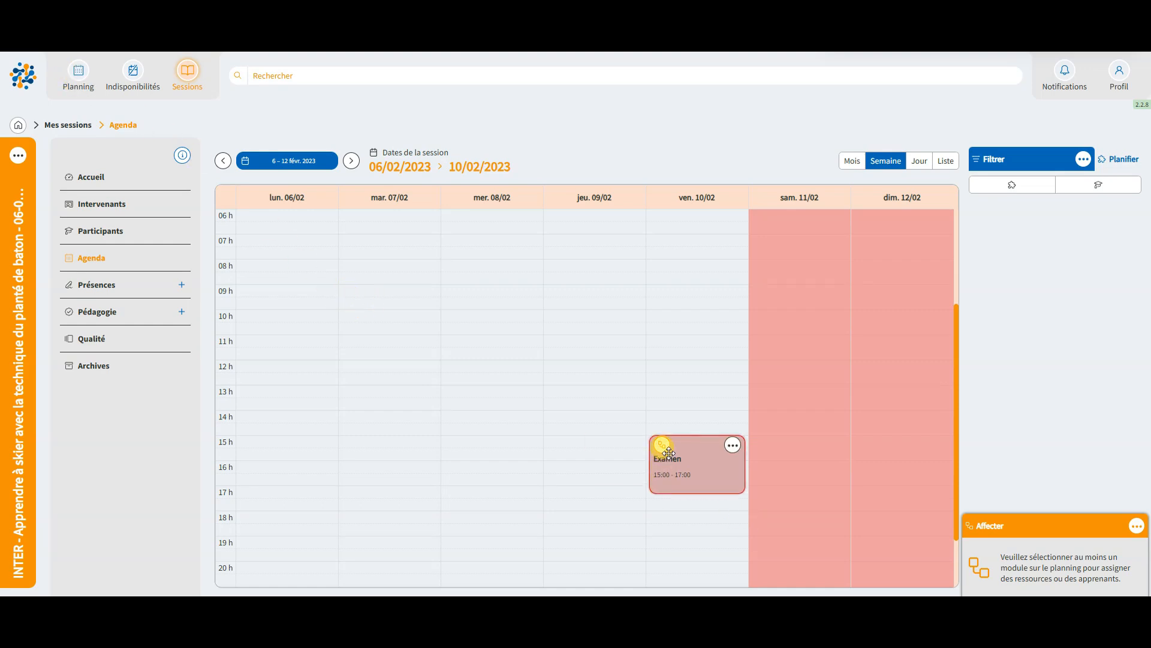
{"action": "left_click", "coordinate": [733, 446]}
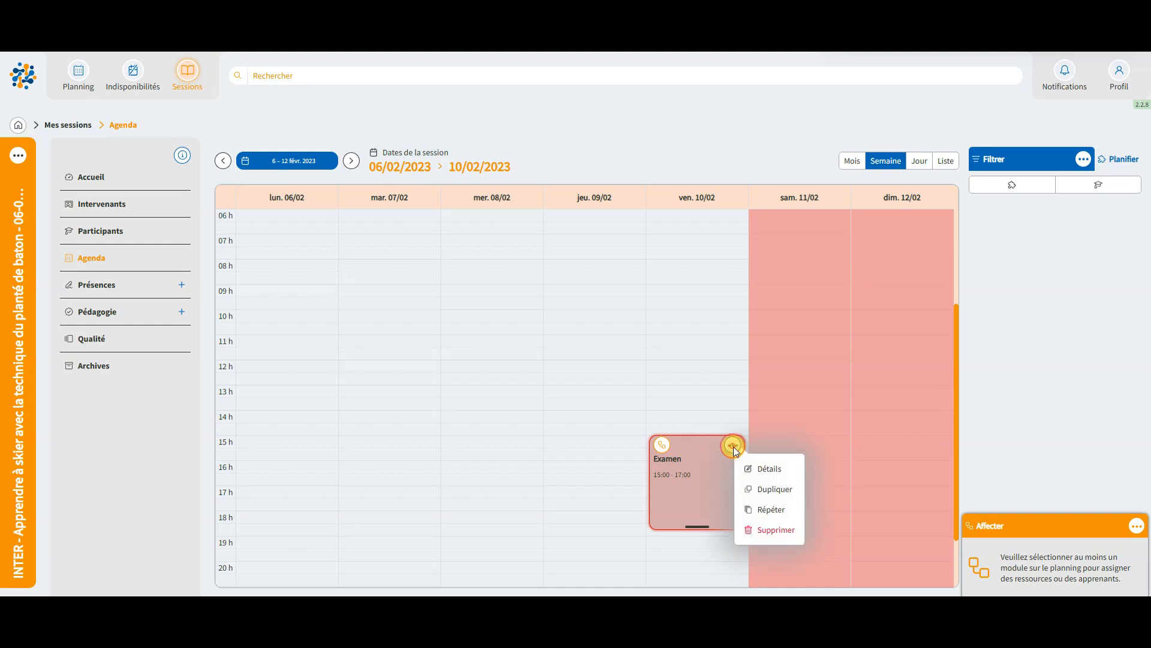
{"action": "left_click", "coordinate": [765, 472]}
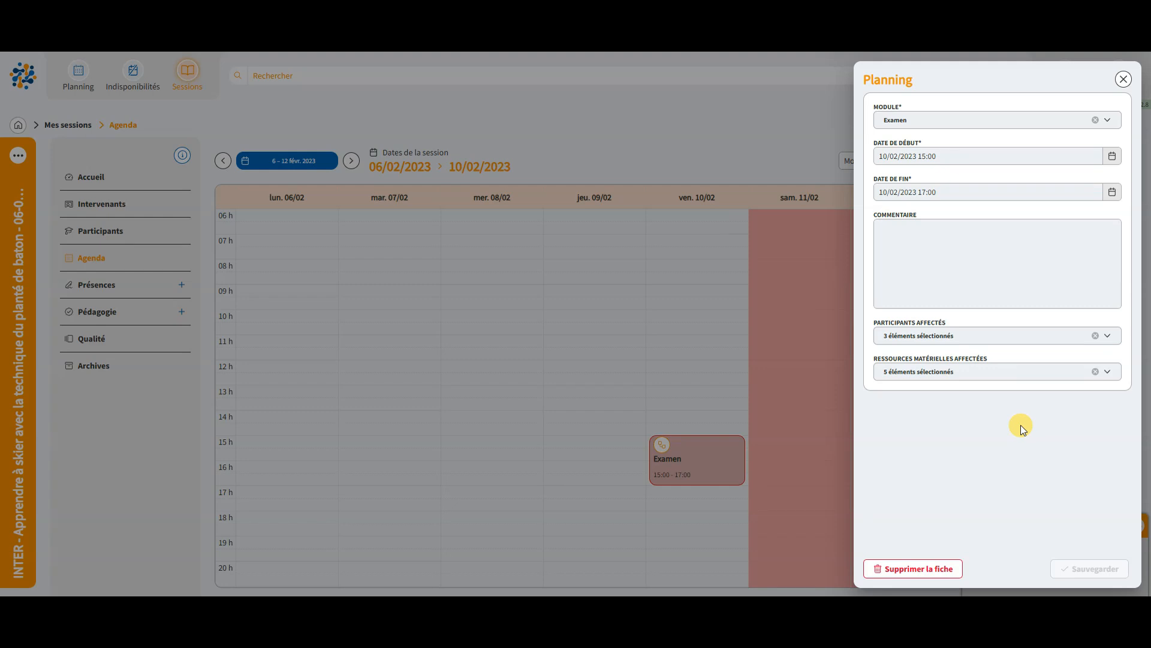
Check the participants and material resources assigned to the Examen module, close its details and switch the agenda to Planifier.
{"action": "left_click", "coordinate": [980, 338]}
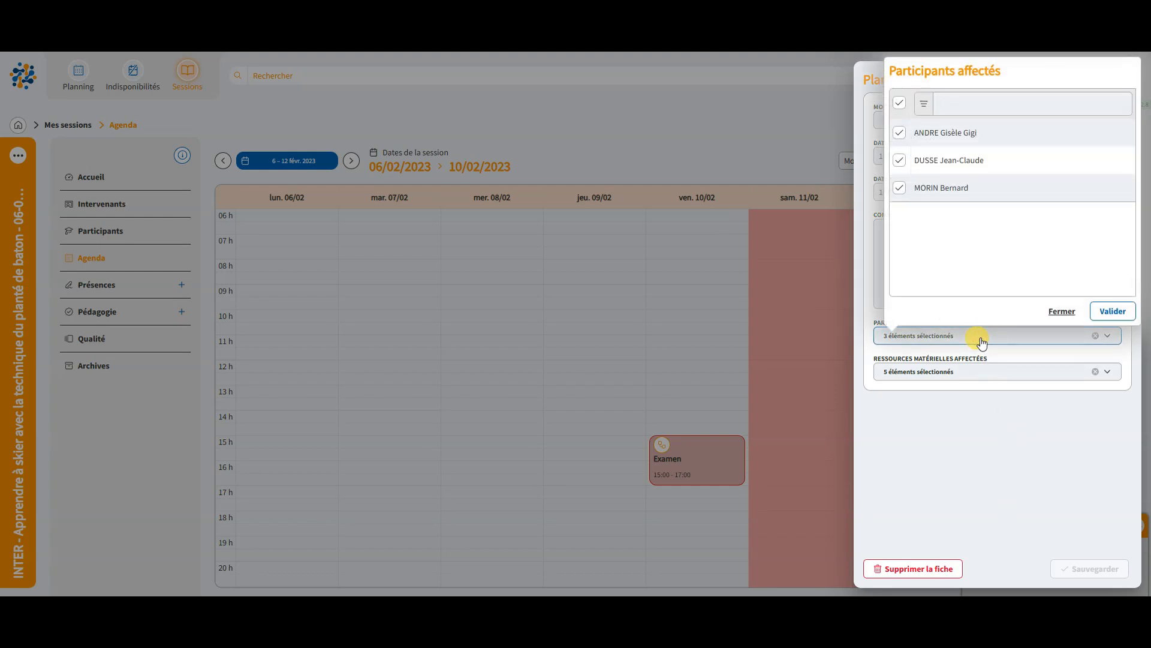
{"action": "left_click", "coordinate": [973, 378]}
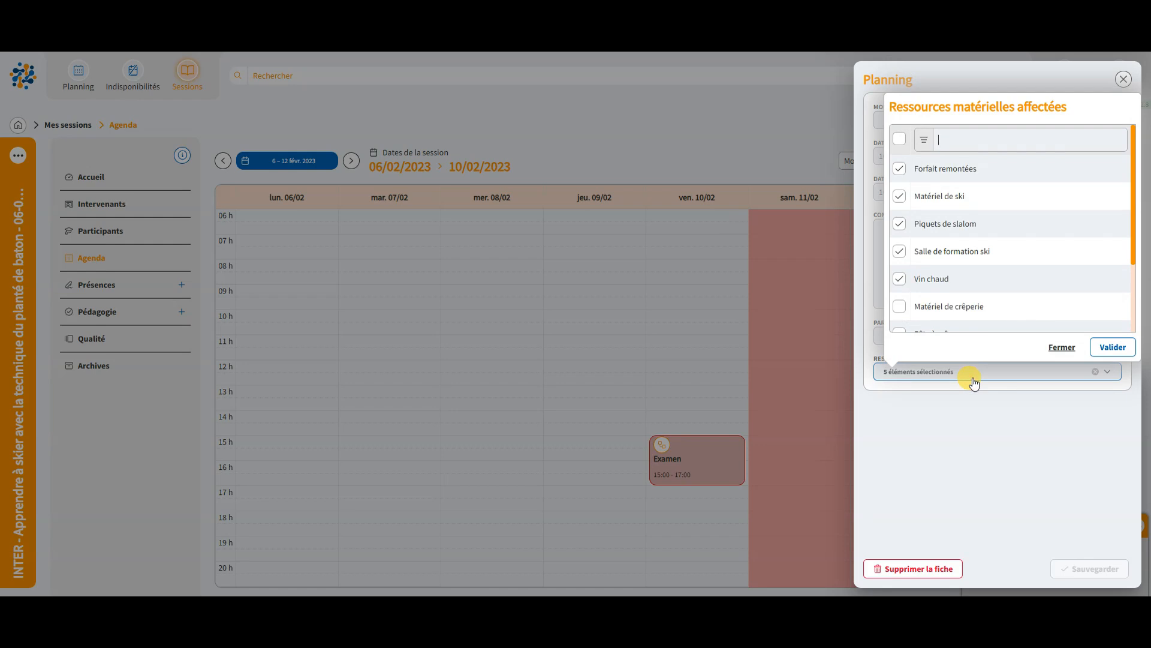
{"action": "left_click", "coordinate": [1062, 348]}
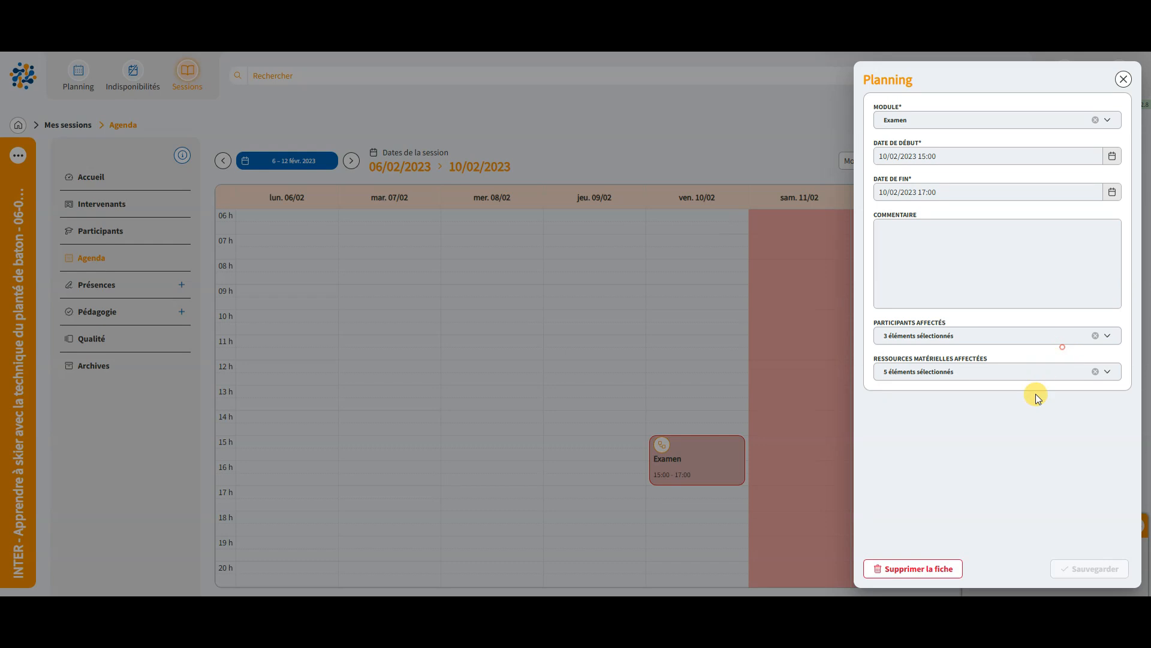
{"action": "left_click", "coordinate": [1124, 80]}
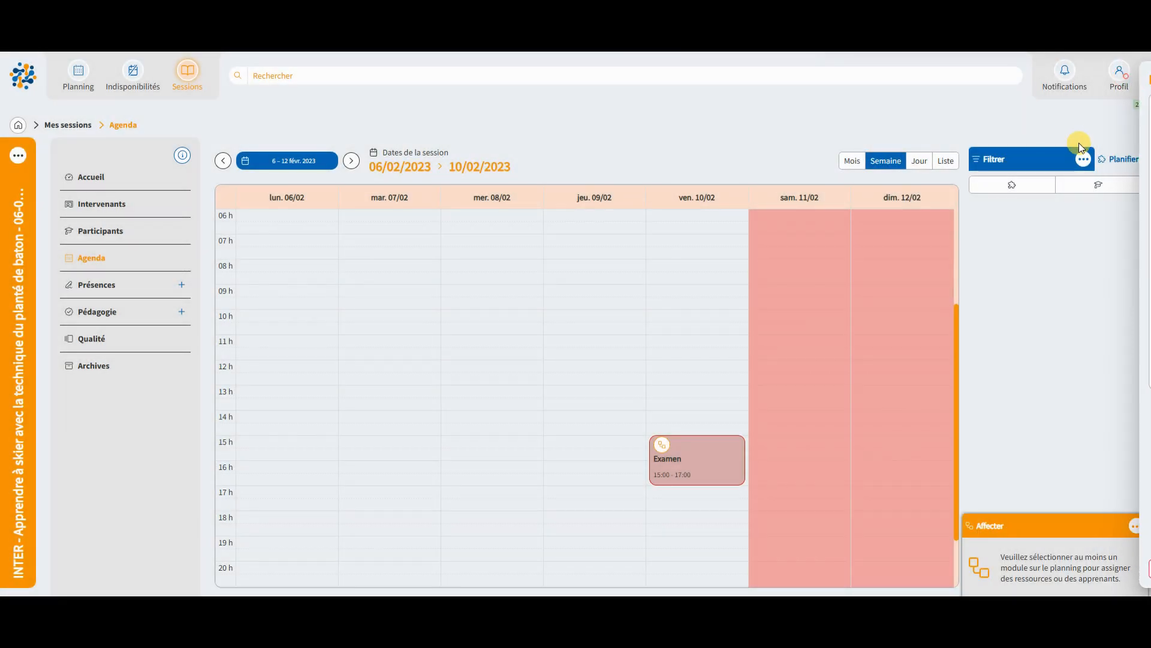
{"action": "left_click", "coordinate": [1125, 160]}
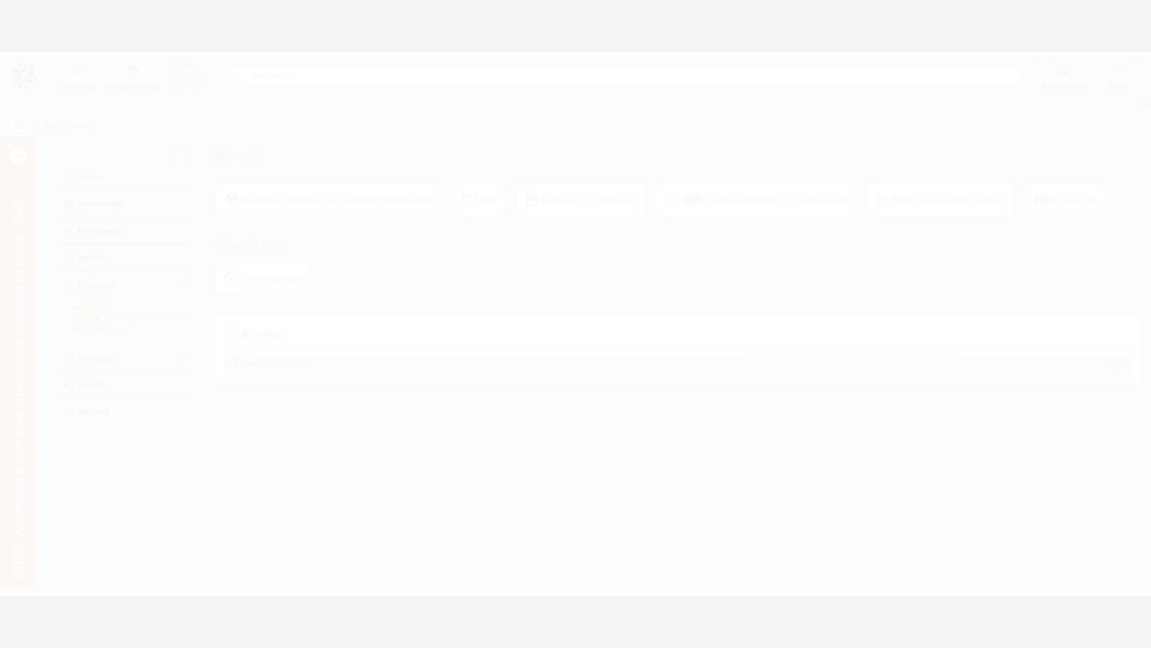
Record attendance for the Examen module: first two learners present, third learner absent with a justified absence, and save.
{"action": "left_click", "coordinate": [96, 308]}
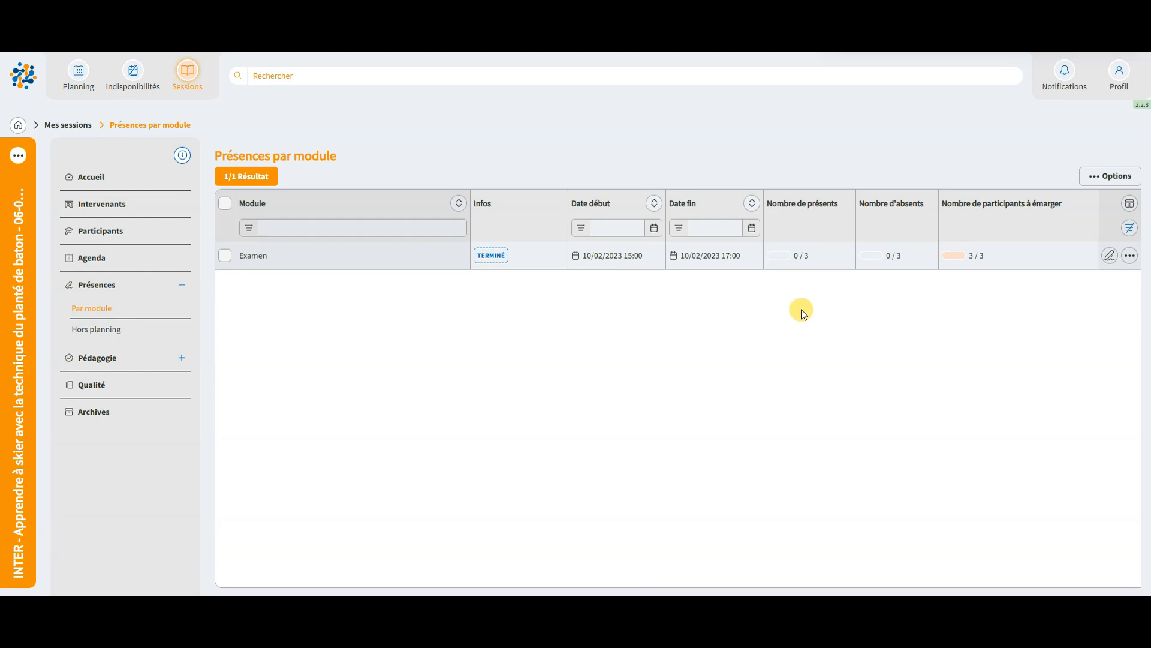
{"action": "left_click", "coordinate": [1109, 257]}
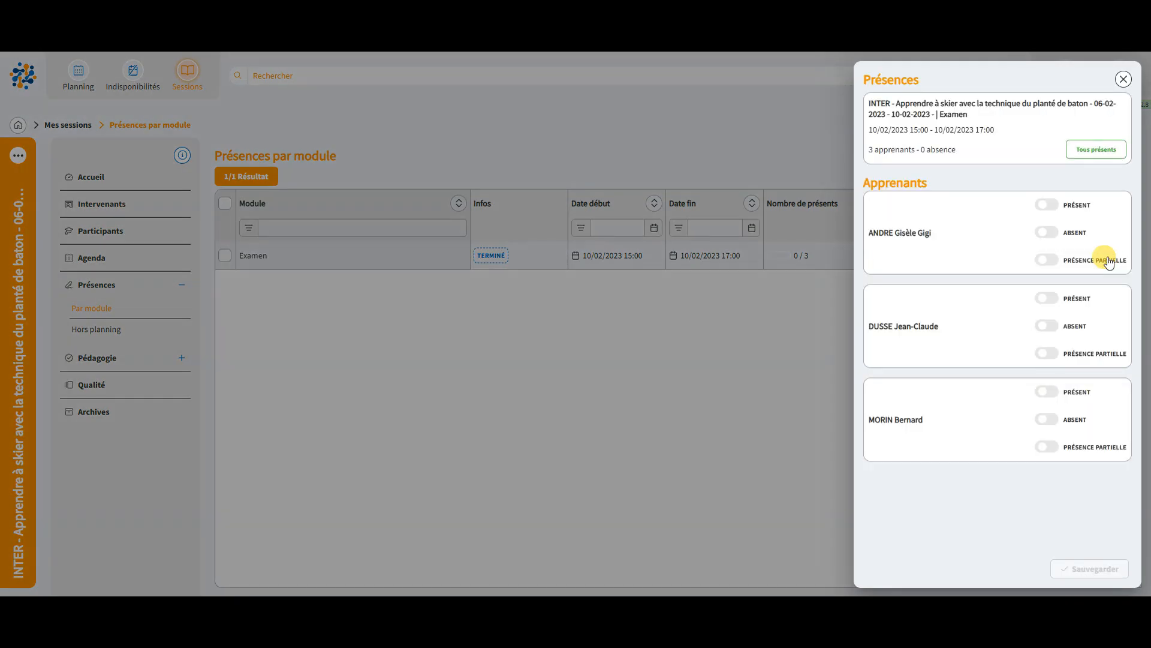
{"action": "left_click", "coordinate": [1046, 205]}
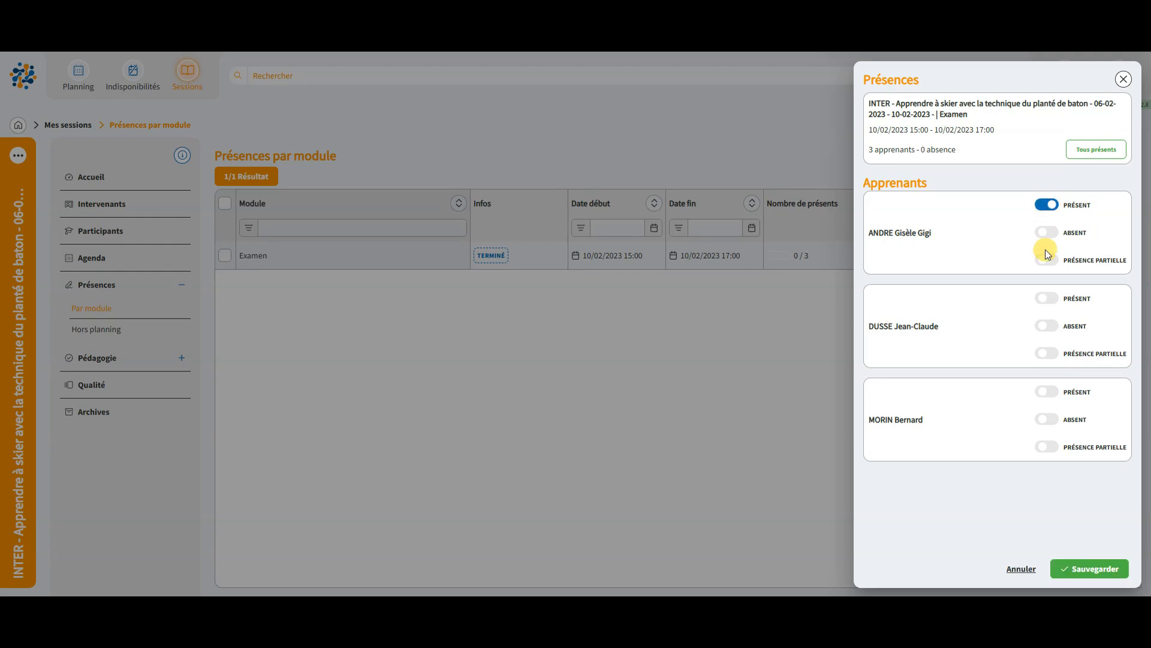
{"action": "left_click", "coordinate": [1048, 298]}
{"action": "left_click", "coordinate": [1046, 419]}
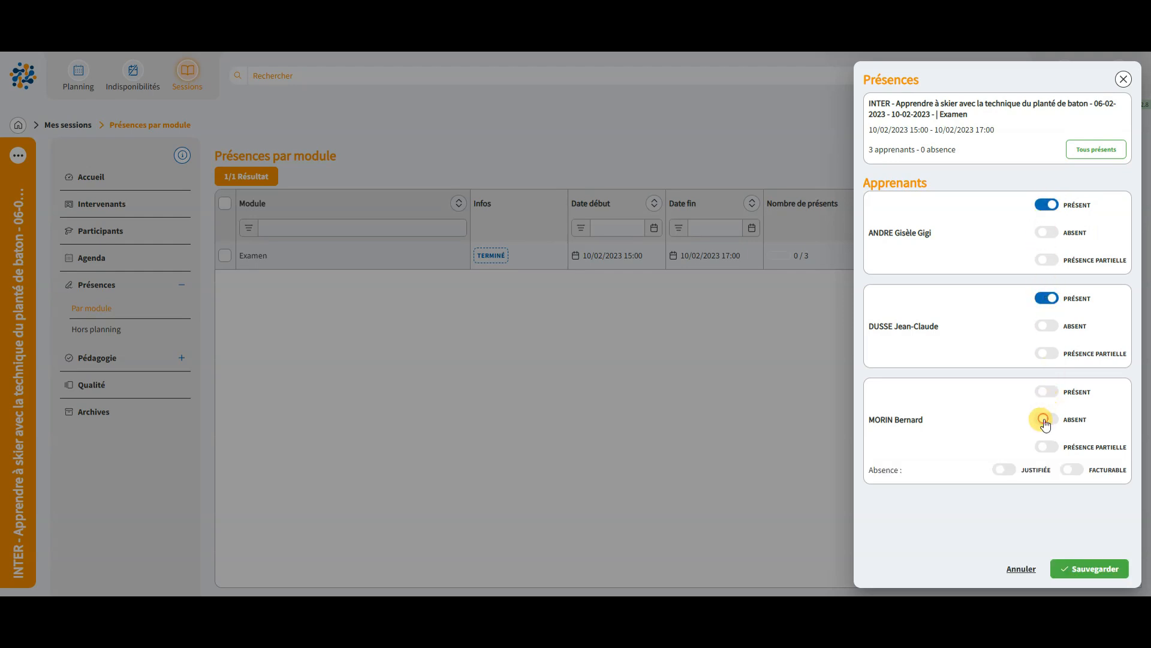
{"action": "left_click", "coordinate": [1004, 469]}
{"action": "left_click", "coordinate": [1074, 568]}
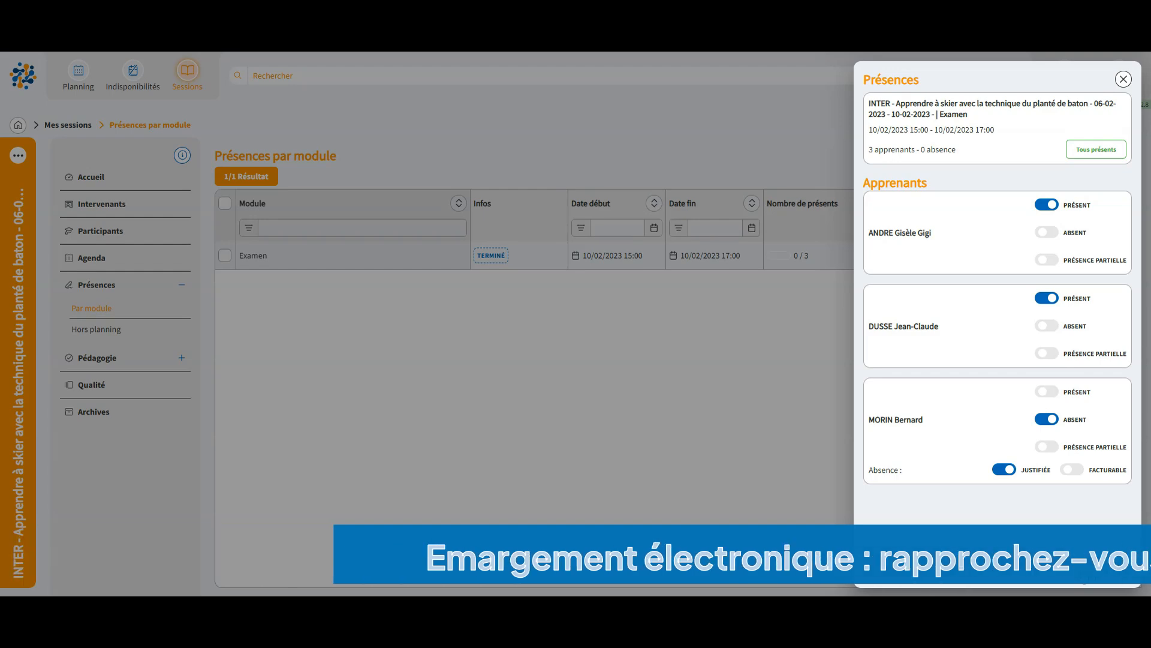
Open the session's list of attendance outside the planning (Hors planning).
{"action": "left_click", "coordinate": [103, 329]}
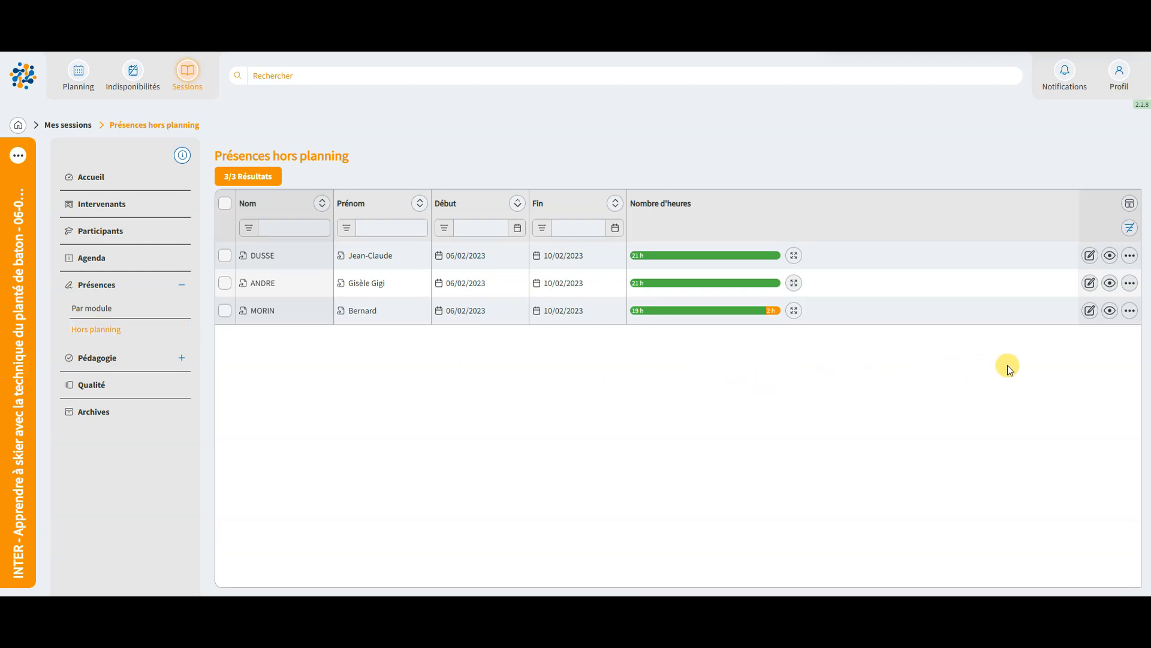
Open the first learner's attendance outside the planning and show the fields for adding an attendance entry.
{"action": "left_click", "coordinate": [1090, 257]}
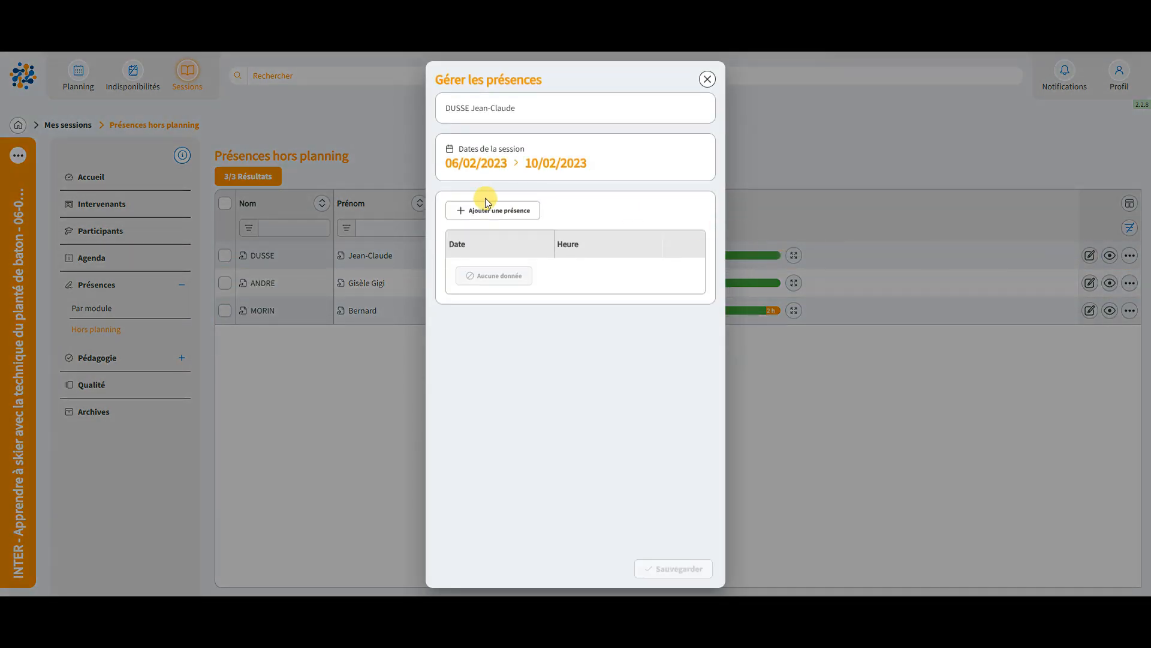
{"action": "left_click", "coordinate": [490, 213]}
{"action": "left_click", "coordinate": [496, 254]}
{"action": "left_click", "coordinate": [506, 341]}
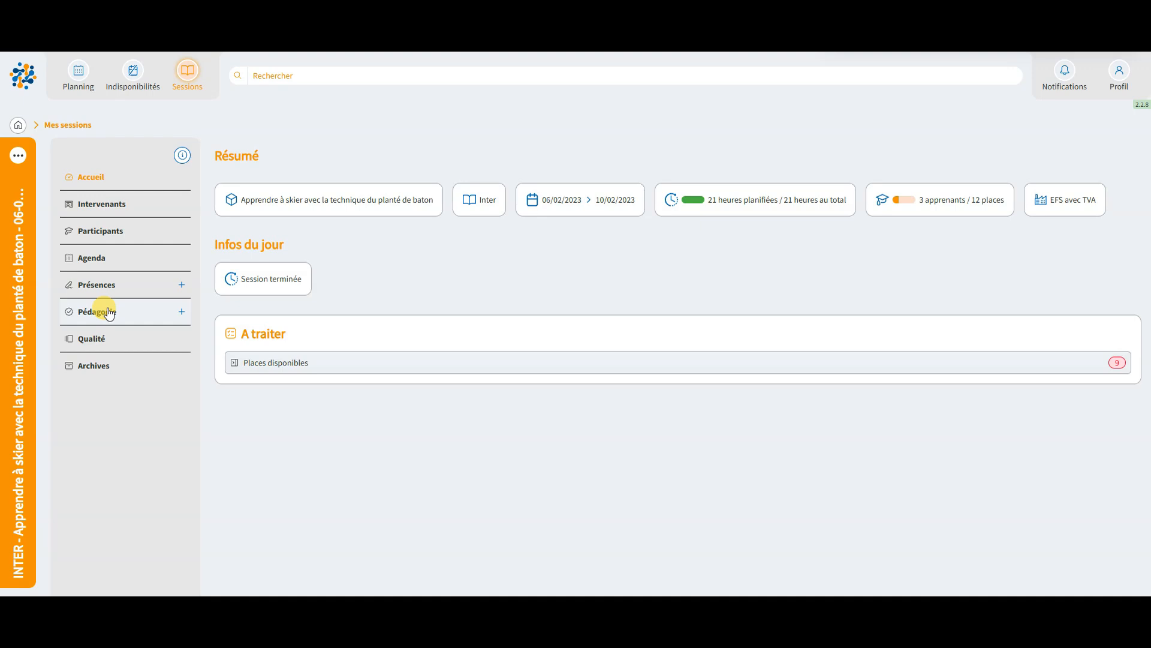
In the session's Notes pédagogiques, create a note for the second learner in the selection list, titled "Point à mi parcours".
{"action": "left_click", "coordinate": [109, 313]}
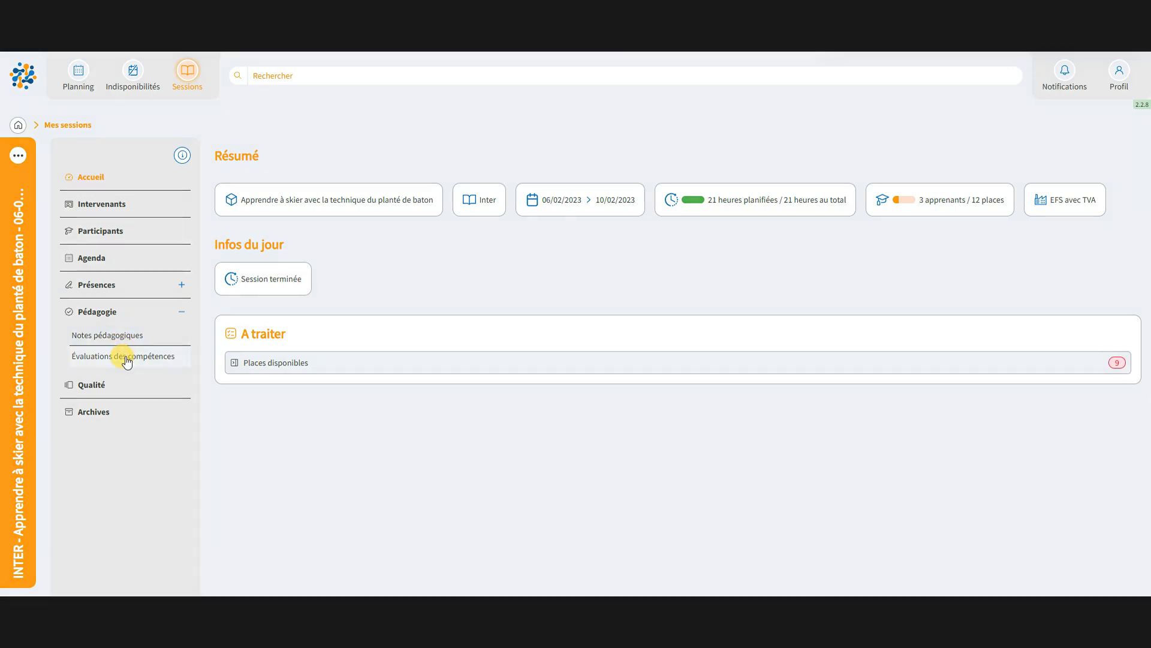
{"action": "left_click", "coordinate": [148, 337]}
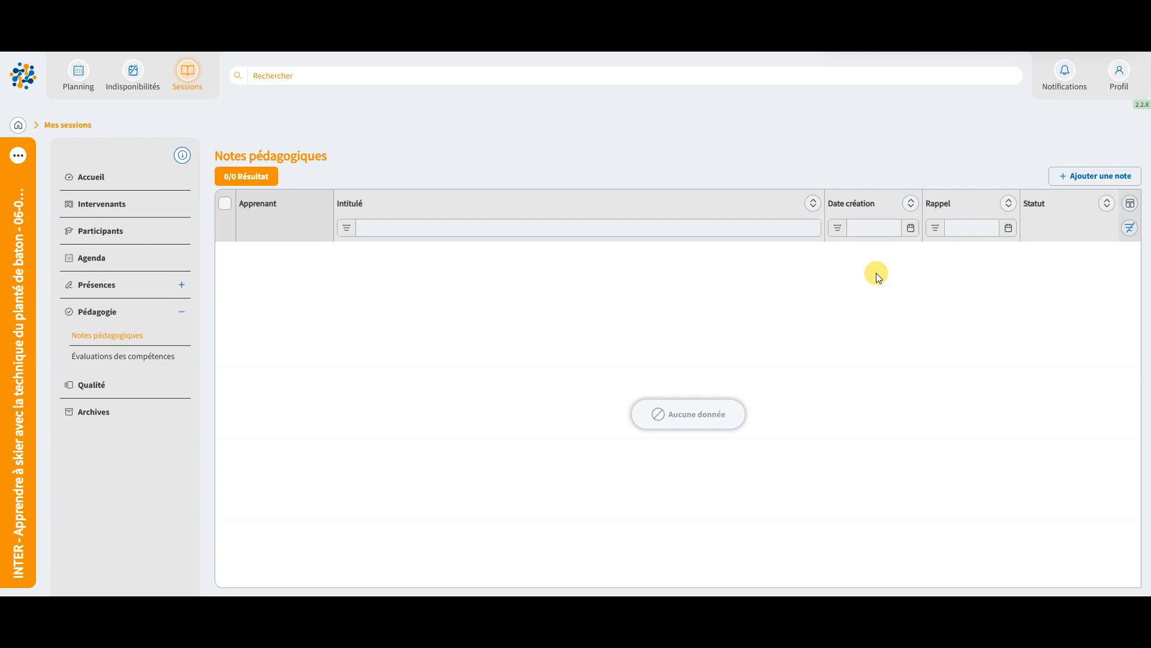
{"action": "left_click", "coordinate": [1087, 178]}
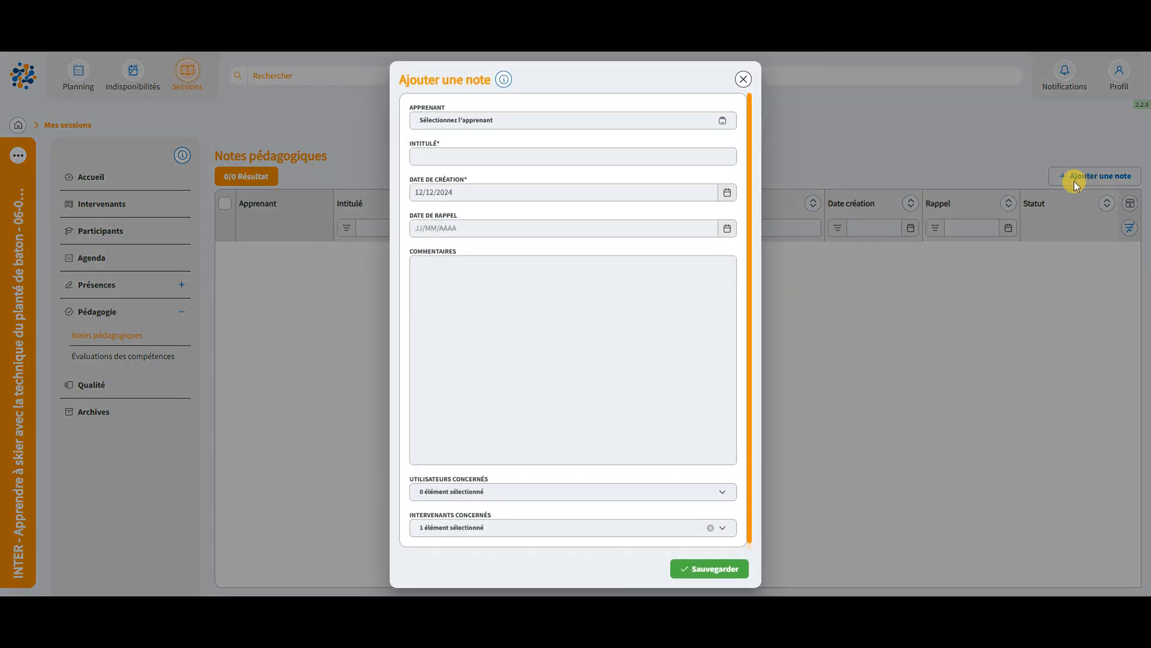
{"action": "left_click", "coordinate": [530, 117]}
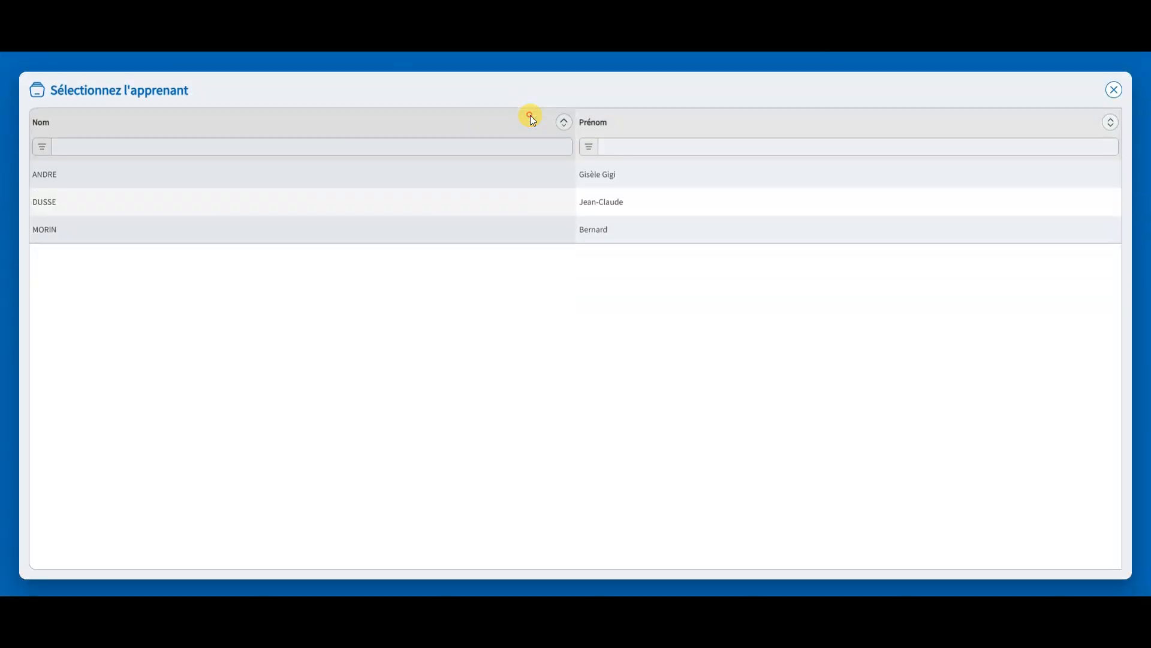
{"action": "left_click", "coordinate": [458, 205]}
{"action": "left_click", "coordinate": [443, 156]}
{"action": "type", "text": "Po"}
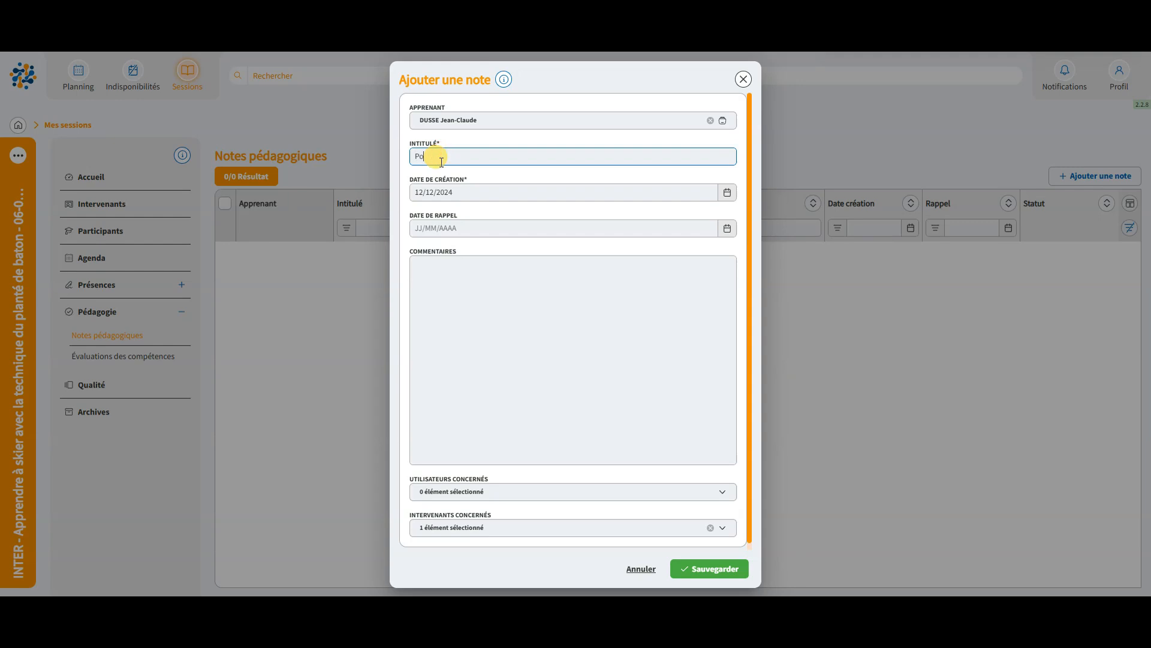
{"action": "type", "text": "int à mi parcours"}
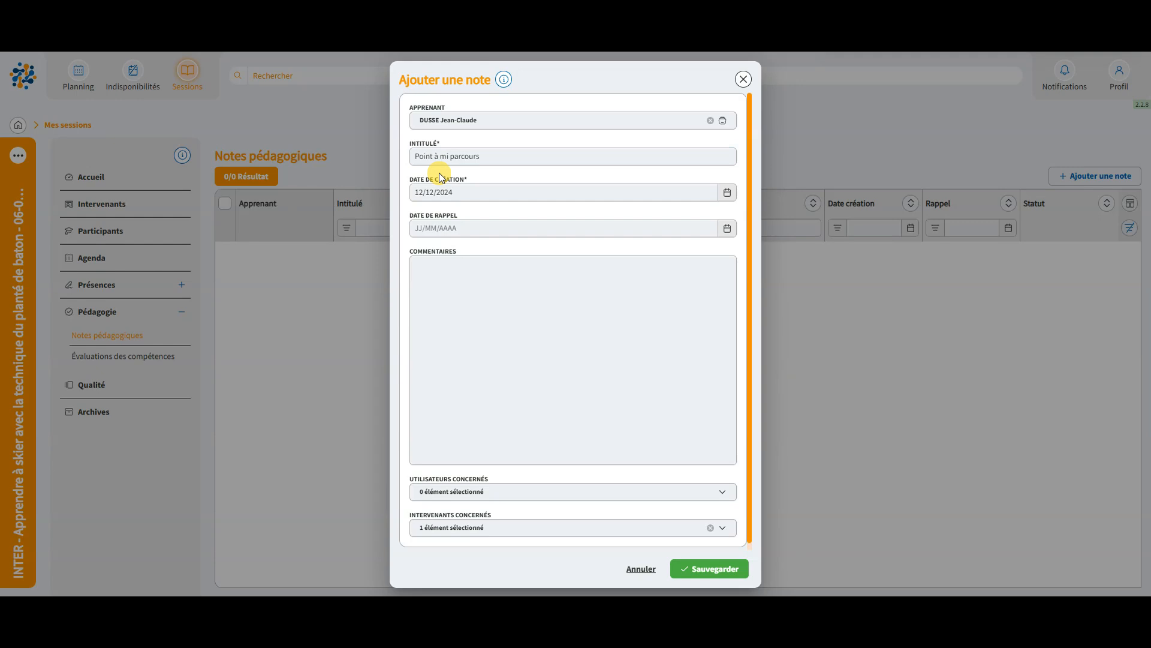
Set the note's reminder date to 07/01/2025 and save the note.
{"action": "left_click", "coordinate": [444, 191]}
{"action": "left_click_drag", "start_coordinate": [453, 192], "coordinate": [412, 195]}
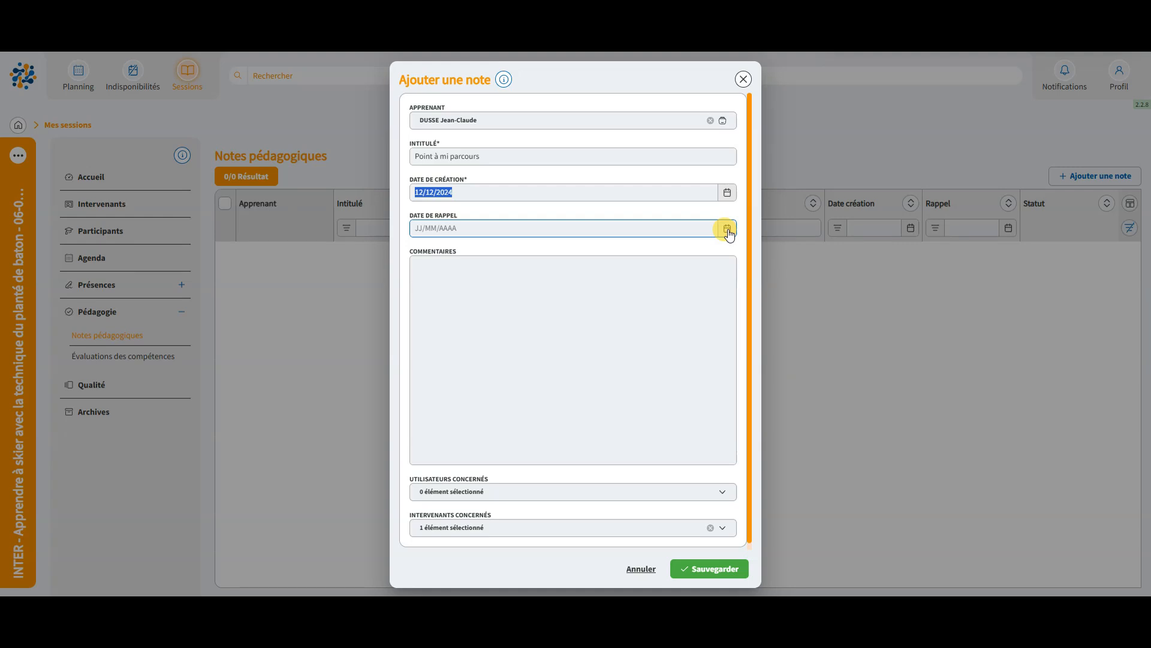
{"action": "left_click", "coordinate": [728, 230]}
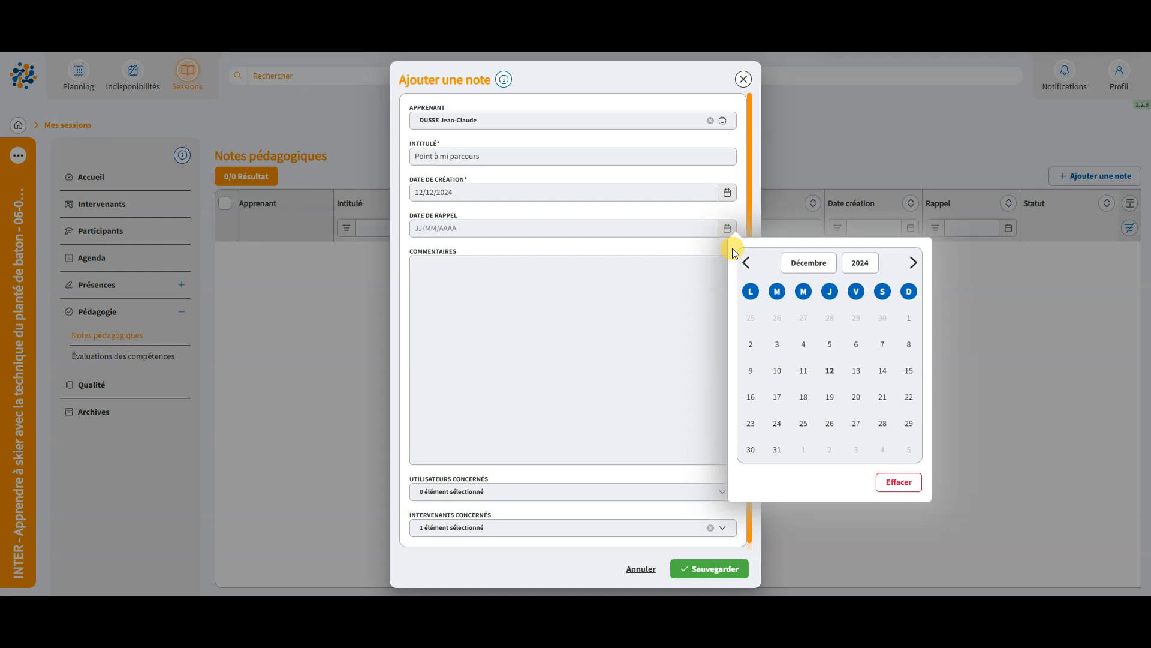
{"action": "left_click", "coordinate": [913, 264]}
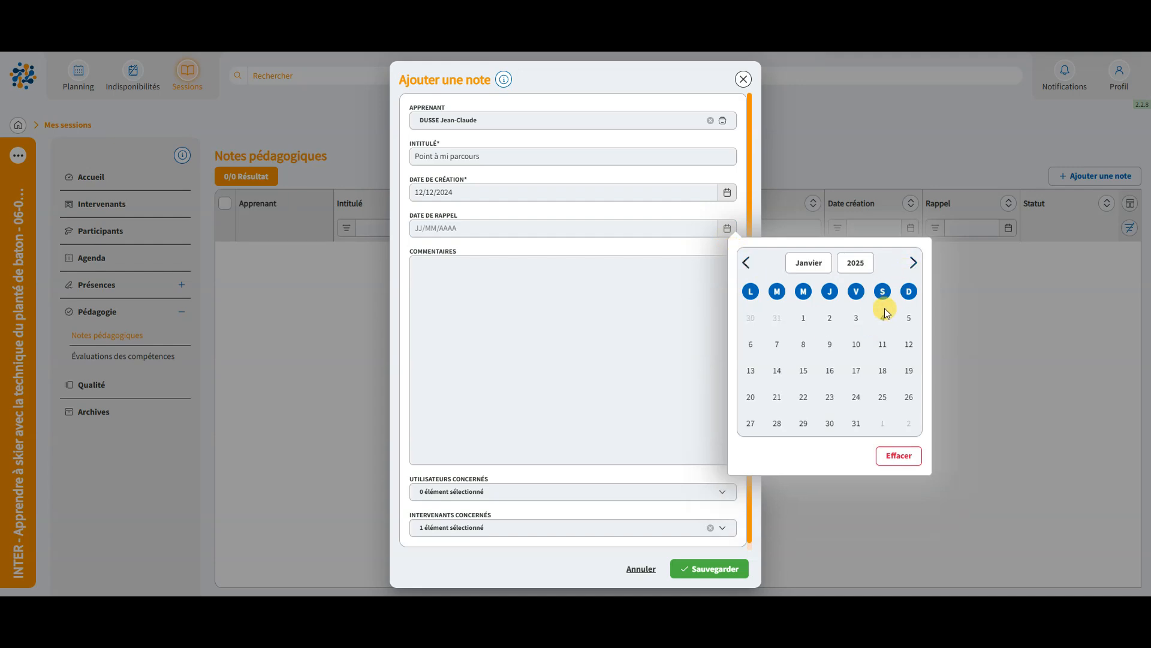
{"action": "left_click", "coordinate": [785, 346]}
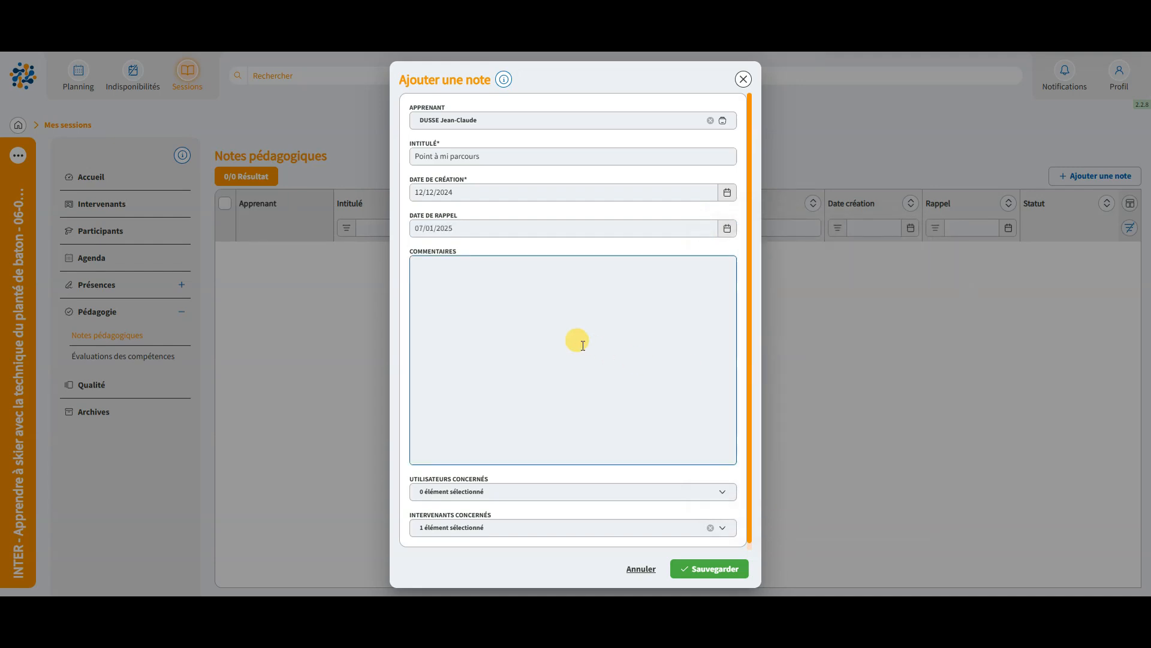
{"action": "left_click", "coordinate": [425, 264]}
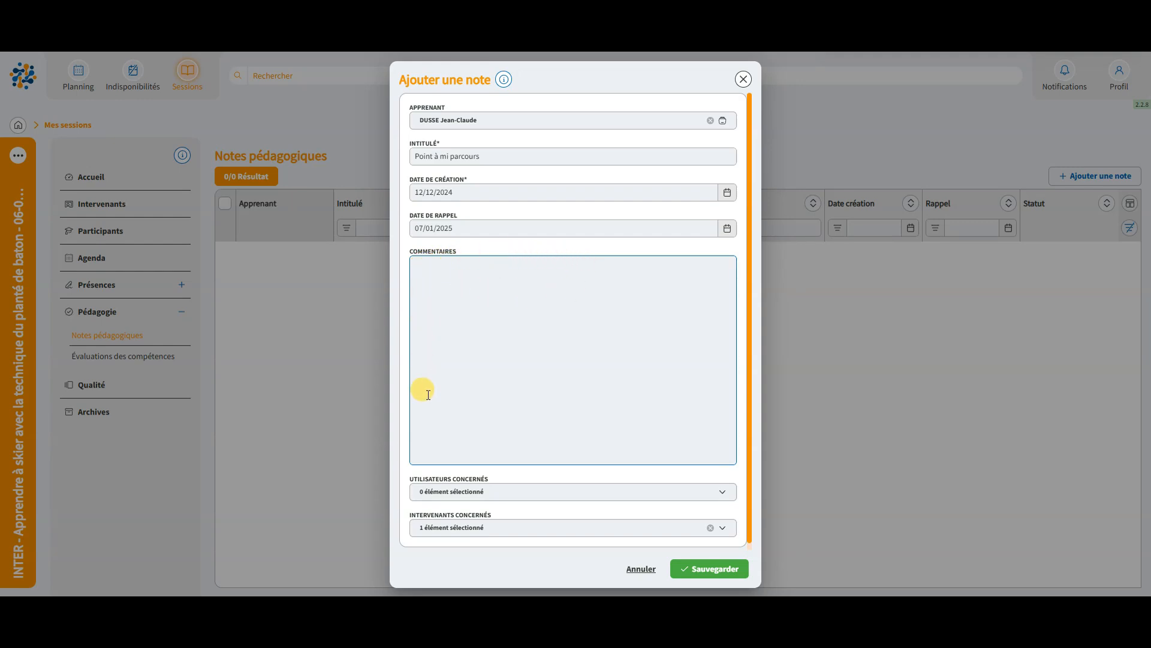
{"action": "left_click", "coordinate": [733, 567]}
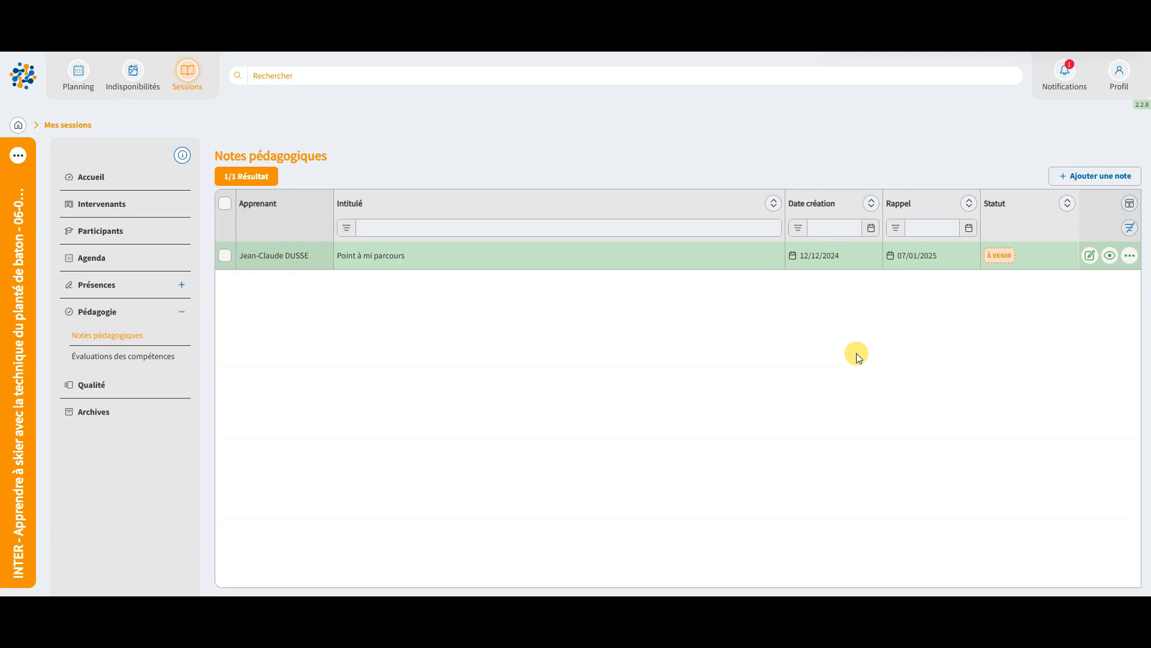
Add another pedagogical note for the third learner in the selection list, titled "Problèmes de comportement".
{"action": "left_click", "coordinate": [1089, 179]}
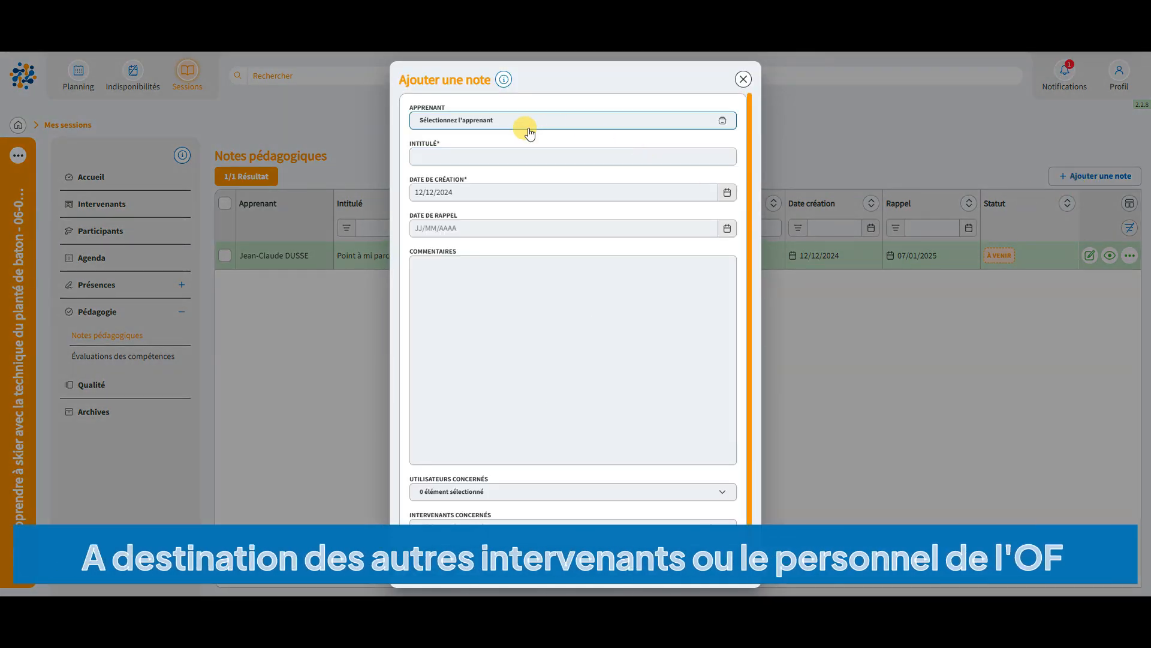
{"action": "left_click", "coordinate": [508, 121]}
{"action": "left_click", "coordinate": [475, 224]}
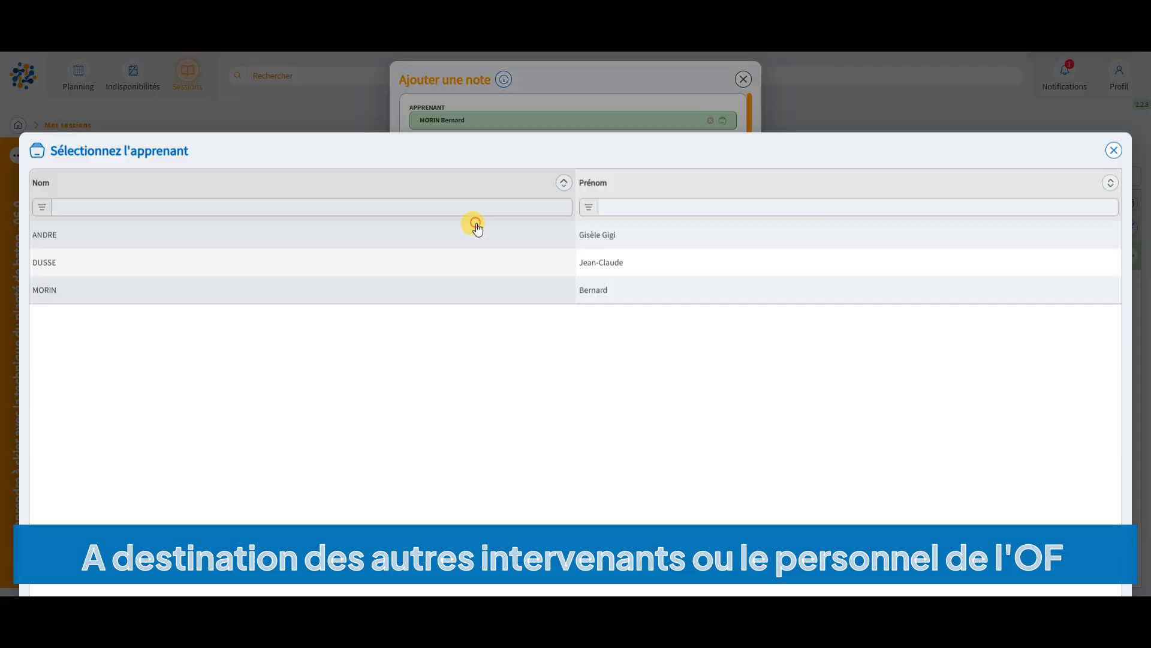
{"action": "left_click", "coordinate": [447, 152]}
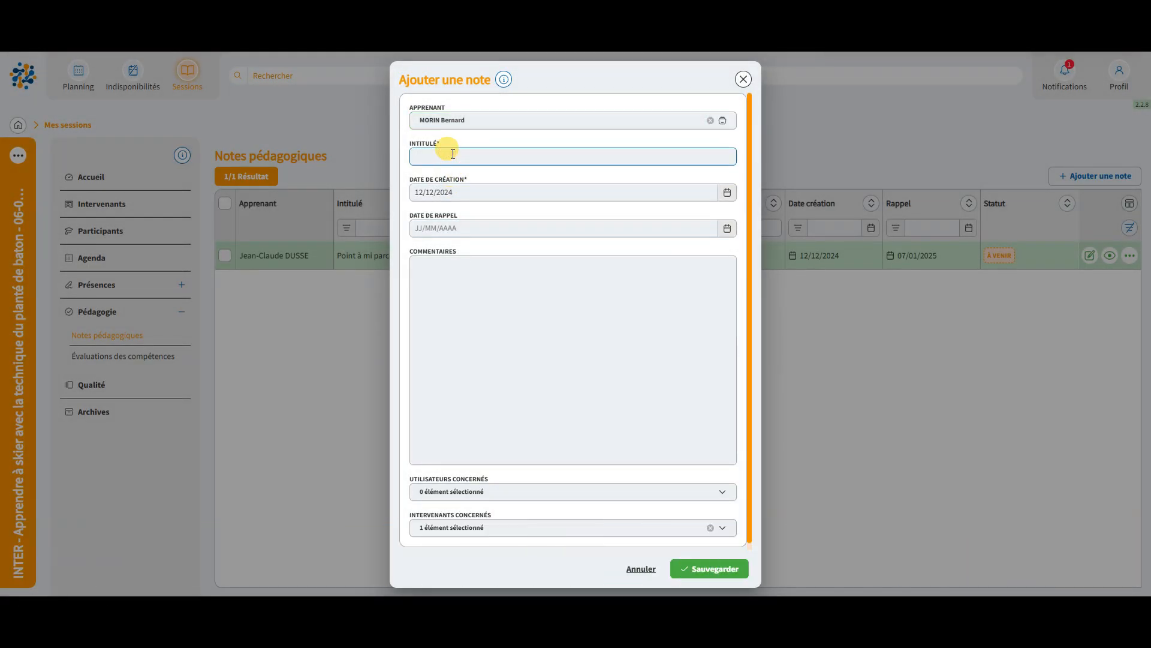
{"action": "type", "text": "Problèmes de comportement"}
Set the behaviour note's reminder to 13/12/2024, assign the first listed user as concerned, and save it.
{"action": "left_click", "coordinate": [562, 331]}
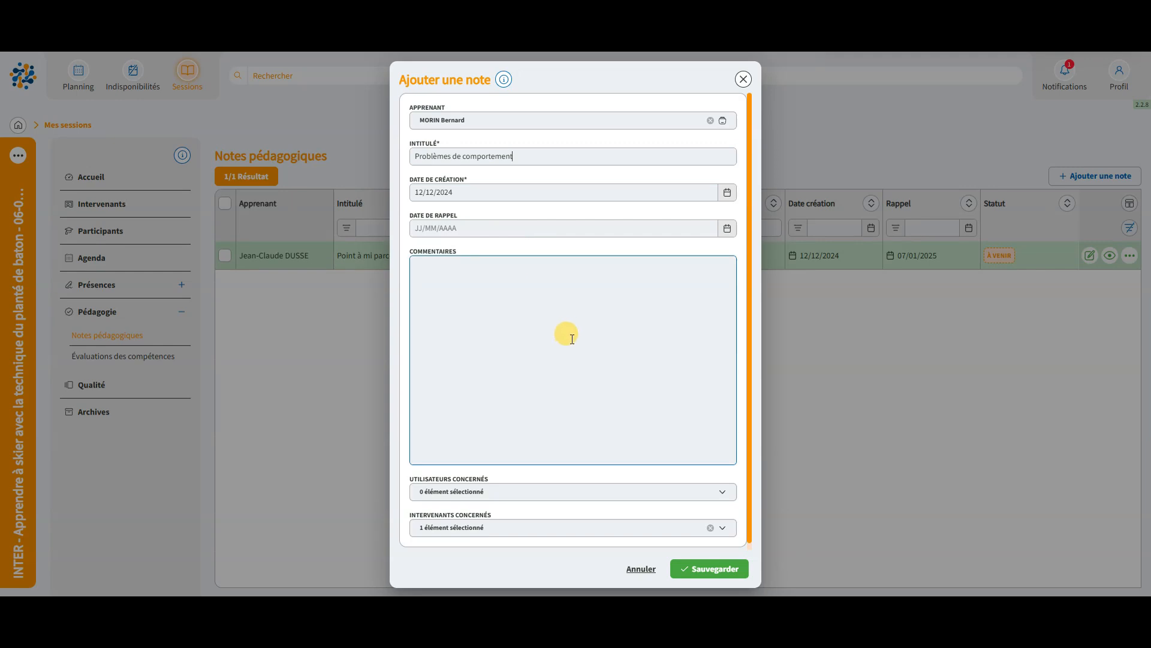
{"action": "left_click", "coordinate": [727, 227]}
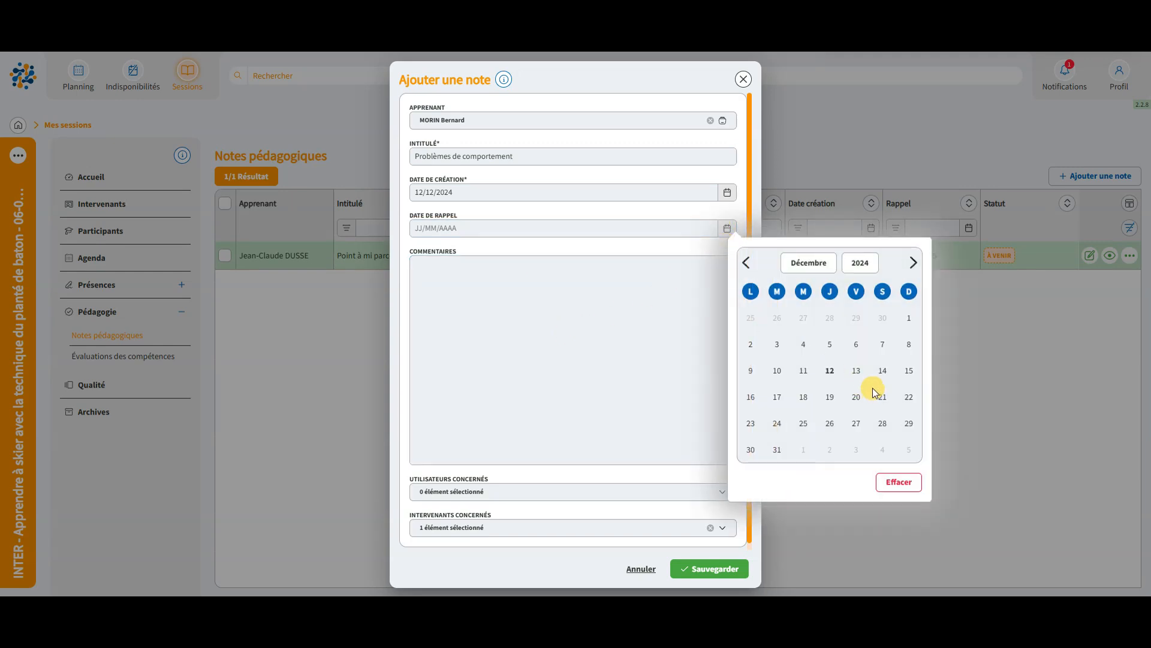
{"action": "left_click", "coordinate": [857, 372]}
{"action": "left_click", "coordinate": [543, 490]}
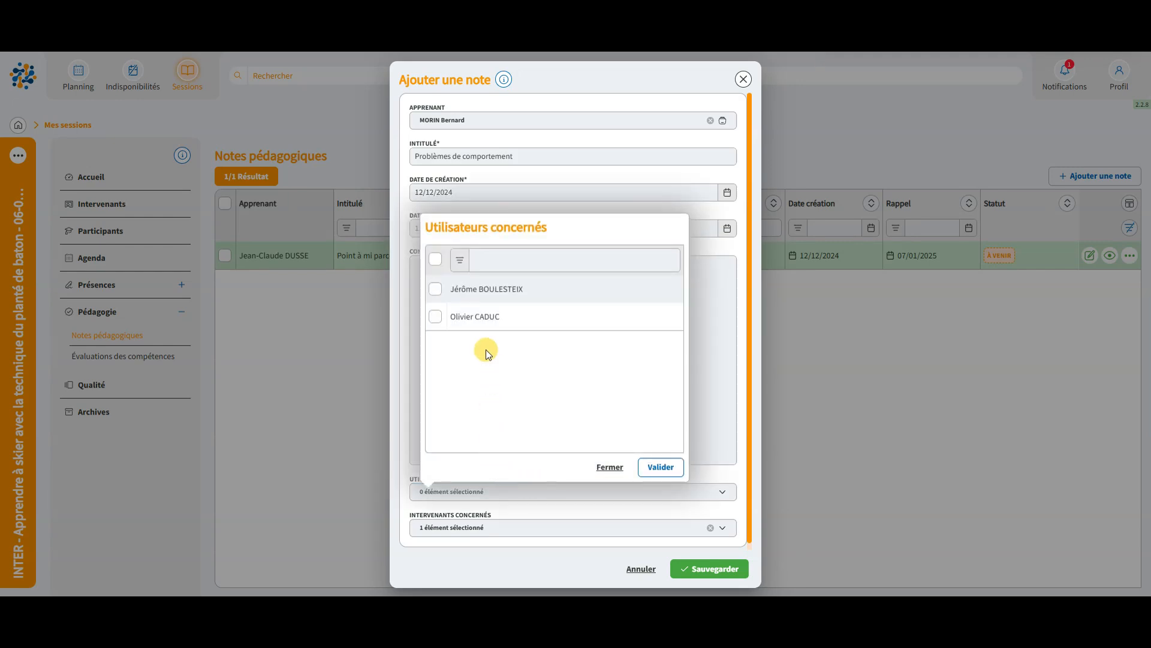
{"action": "left_click", "coordinate": [475, 297]}
{"action": "left_click", "coordinate": [660, 466]}
{"action": "left_click", "coordinate": [708, 570]}
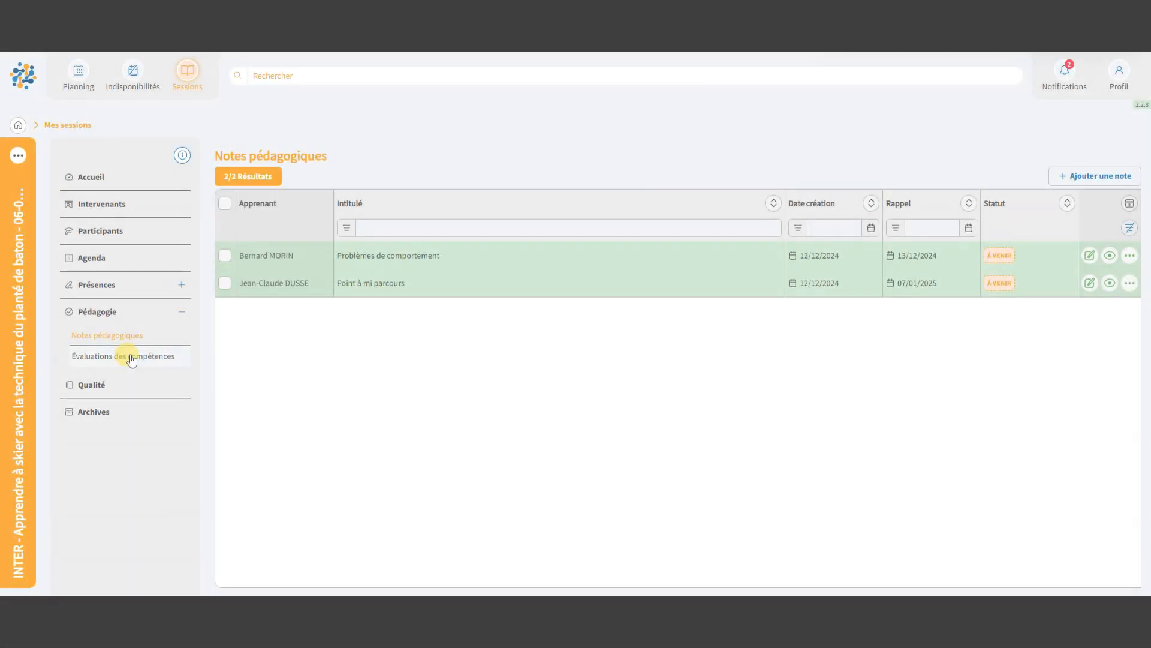
In Évaluations des compétences, rate the first learner's "Savoir chausser ses skis" as Acquis with the appreciation "Bien".
{"action": "left_click", "coordinate": [130, 358]}
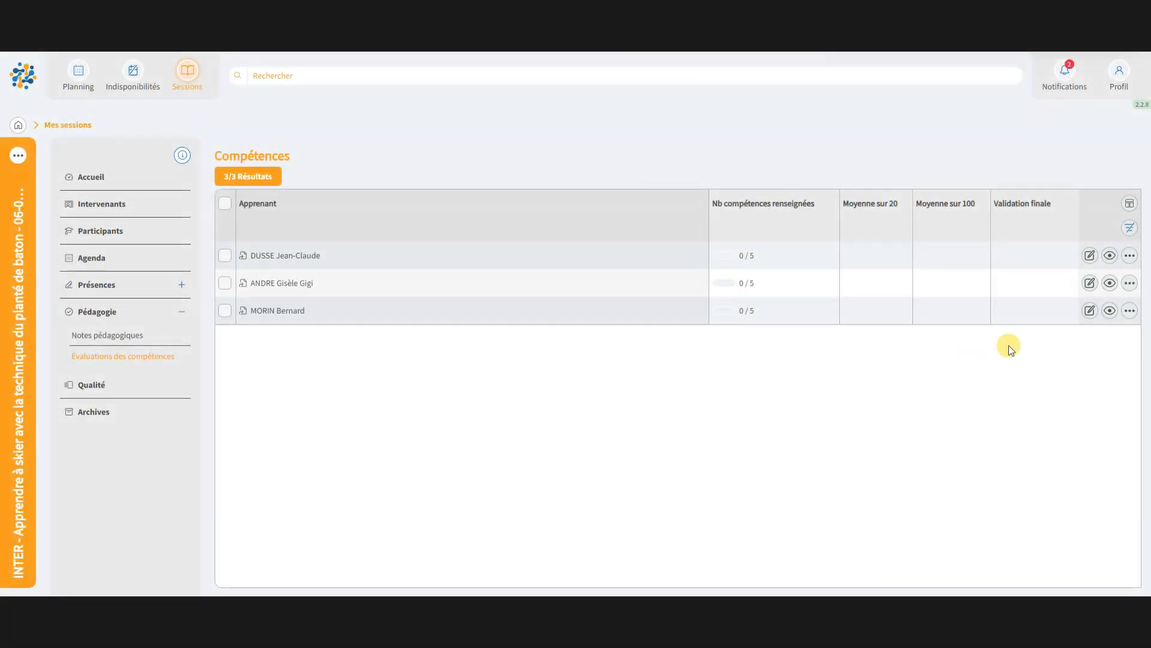
{"action": "left_click", "coordinate": [1089, 256]}
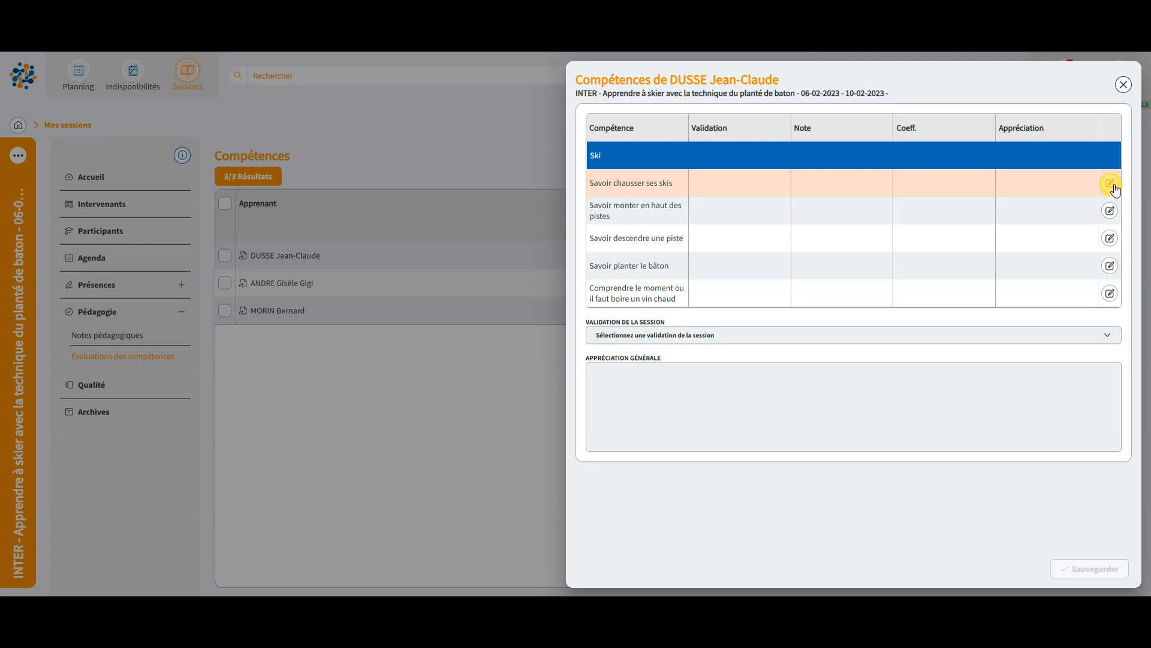
{"action": "left_click", "coordinate": [1110, 184]}
{"action": "left_click", "coordinate": [1064, 271]}
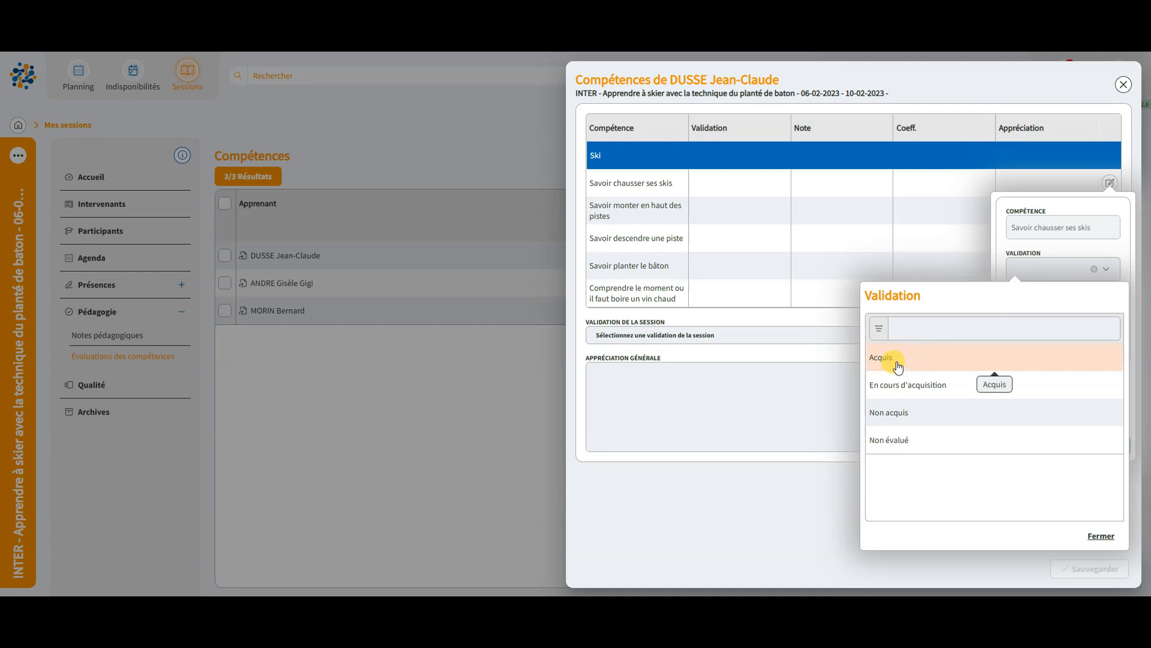
{"action": "left_click", "coordinate": [898, 367]}
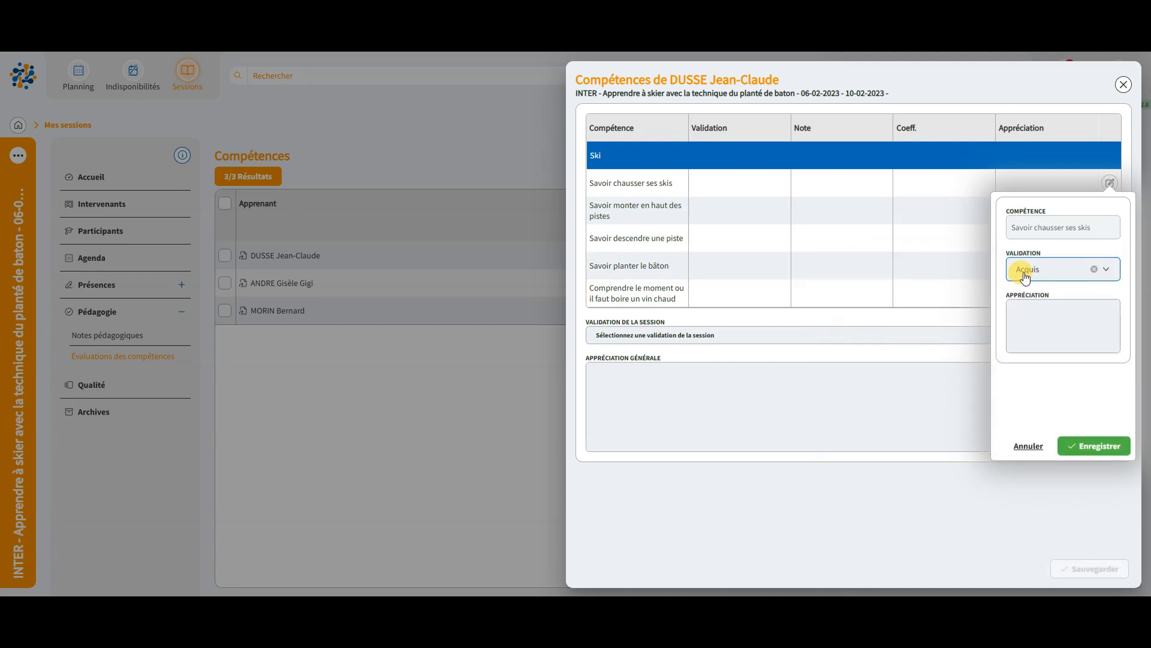
{"action": "left_click", "coordinate": [1023, 312]}
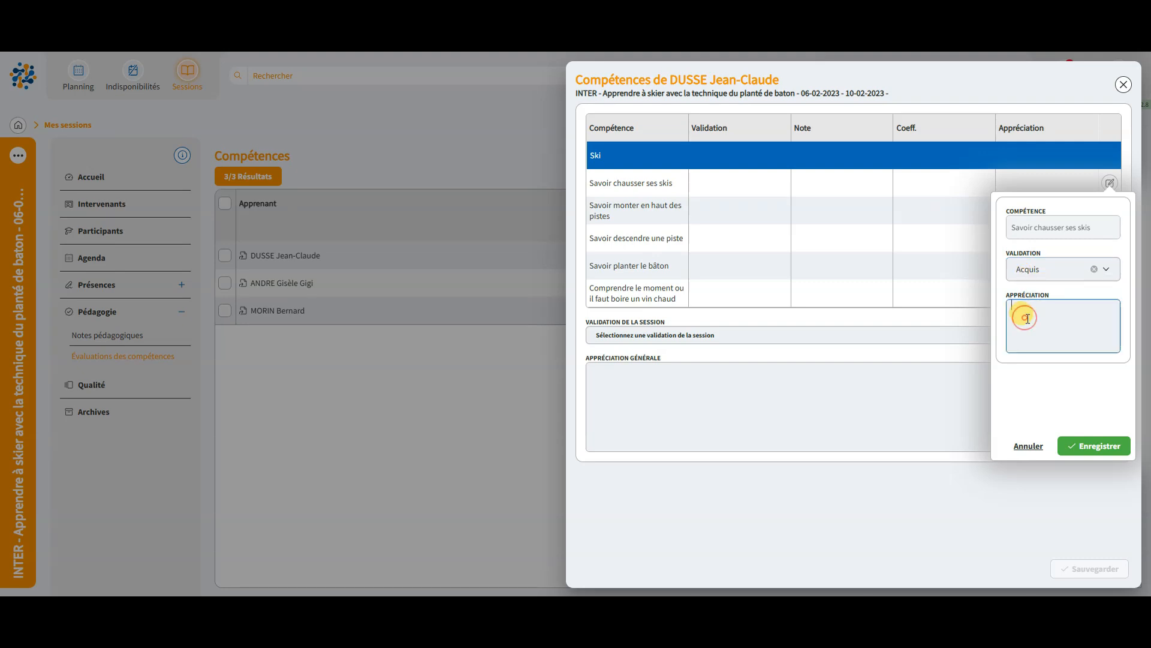
{"action": "type", "text": "Bien"}
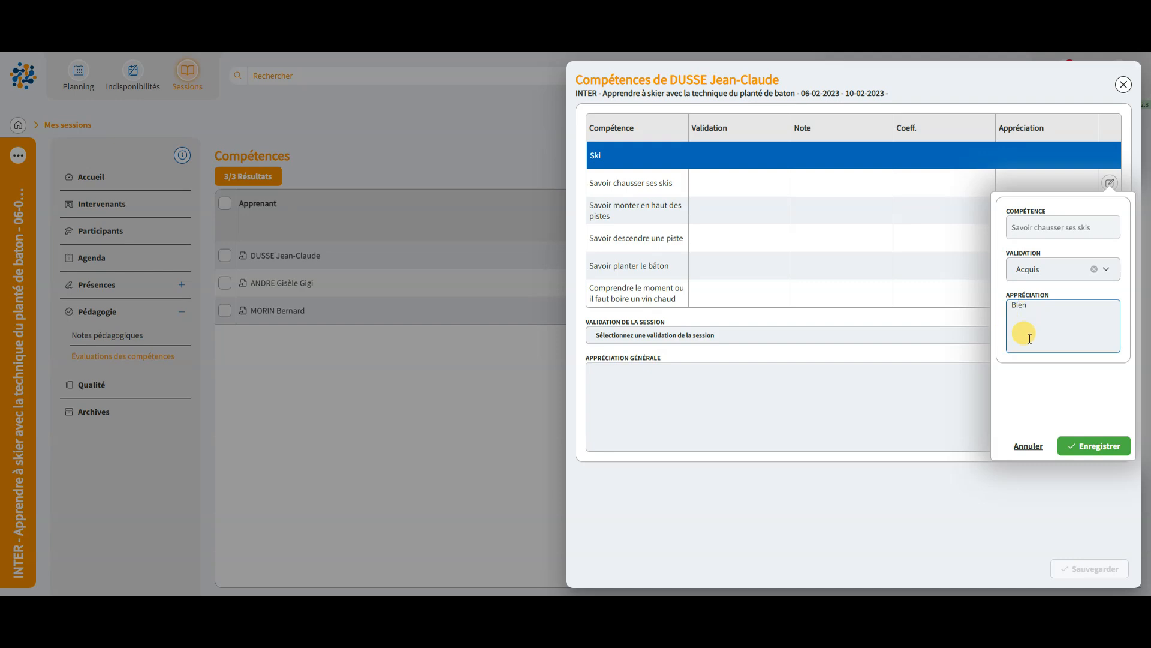
{"action": "left_click", "coordinate": [1110, 445]}
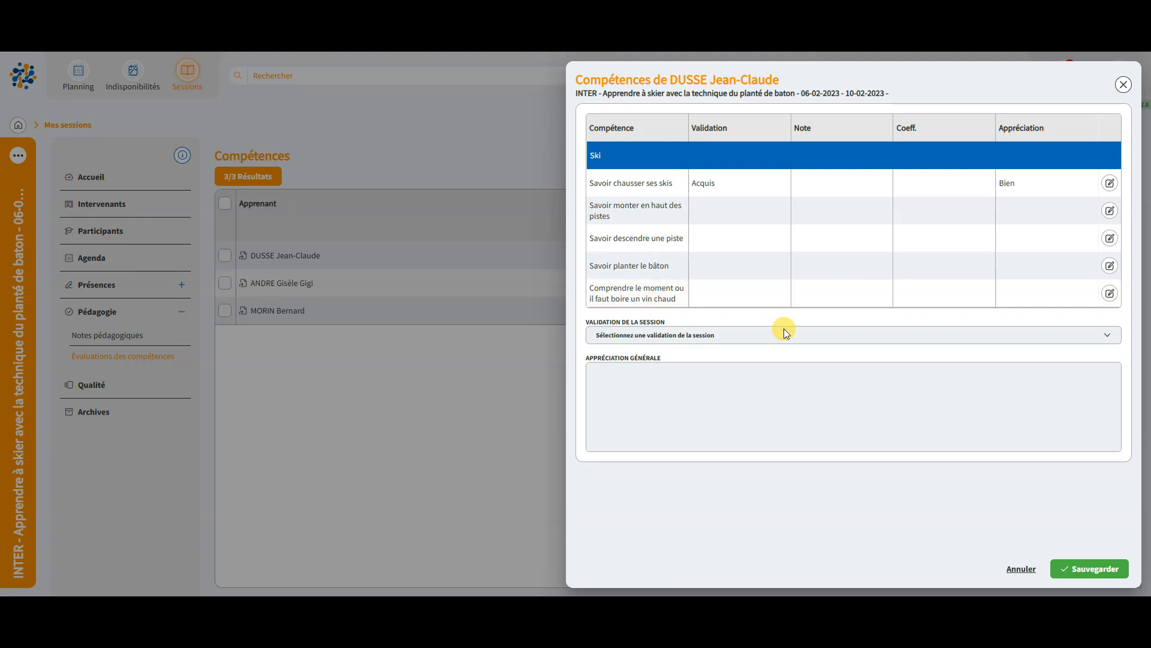
Set the learner's session validation to Succès with the general appreciation "Bien dans l'ensemble." and save the evaluation.
{"action": "left_click", "coordinate": [733, 339]}
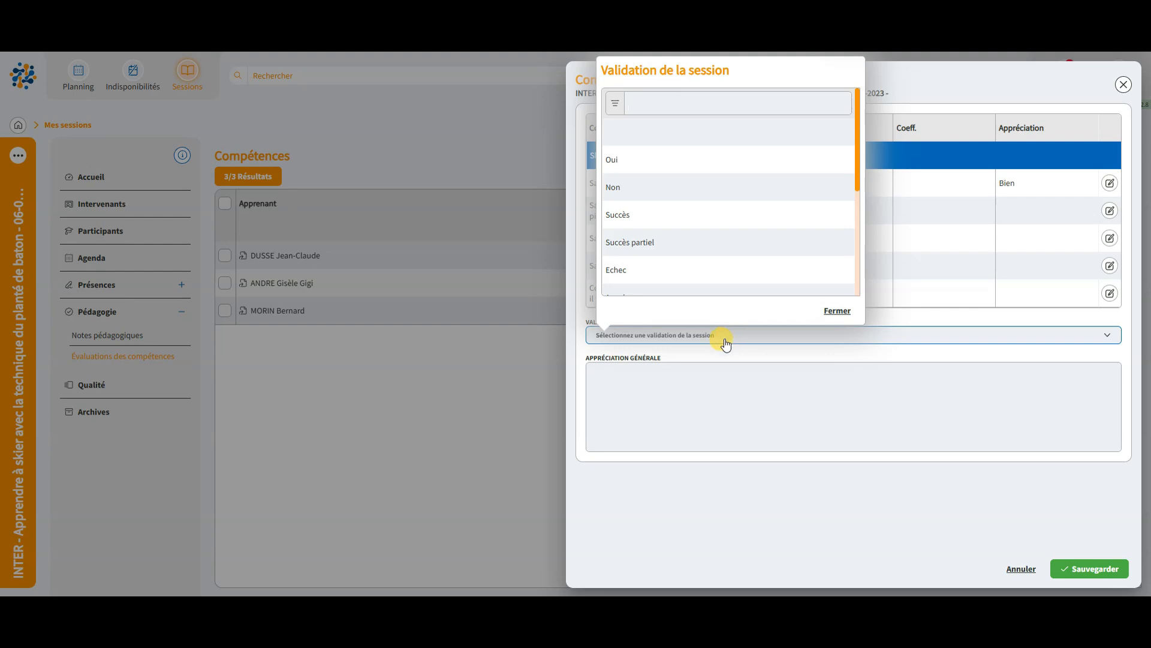
{"action": "left_click", "coordinate": [626, 222]}
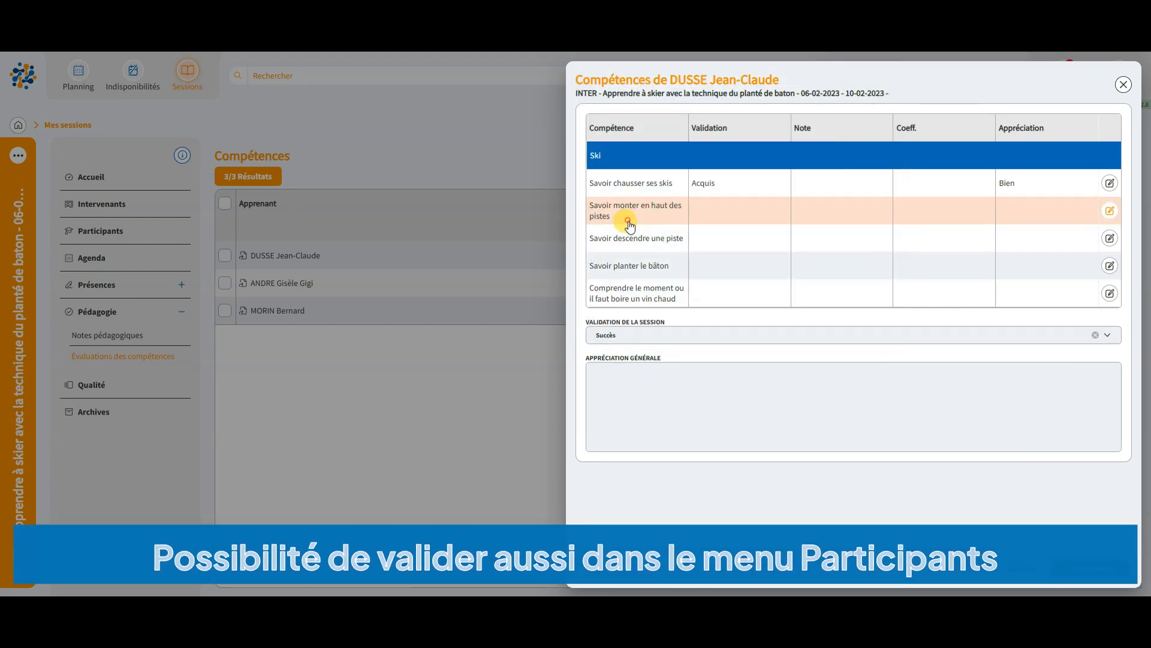
{"action": "left_click", "coordinate": [648, 381]}
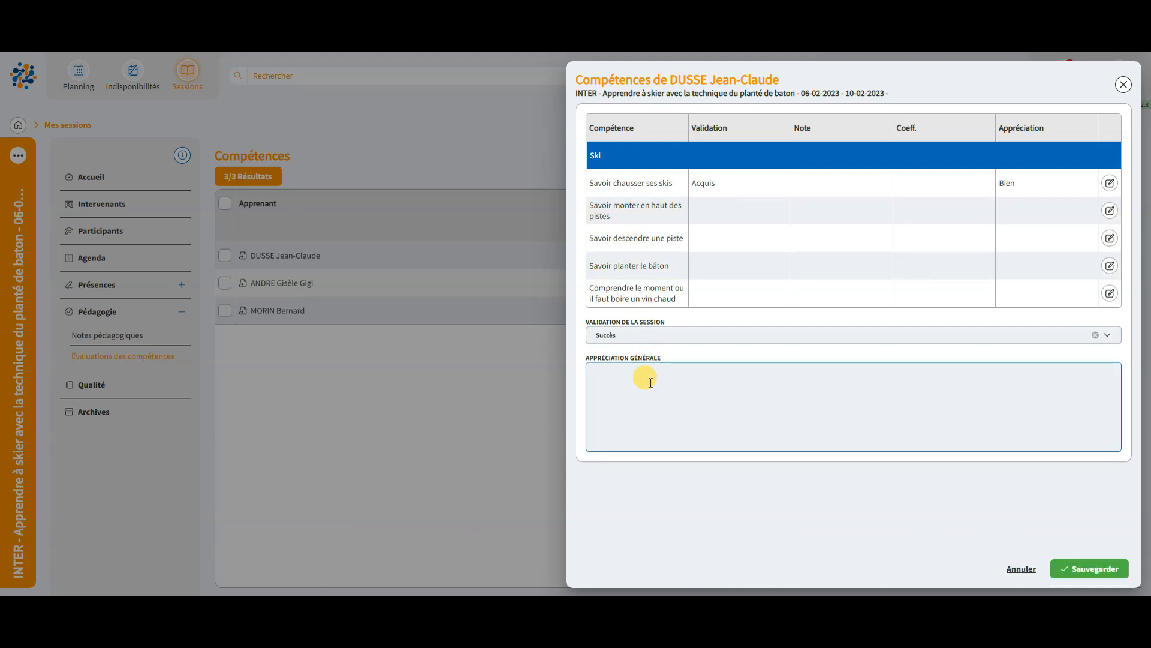
{"action": "type", "text": "Bien dans l'ensemble."}
{"action": "left_click", "coordinate": [1094, 567]}
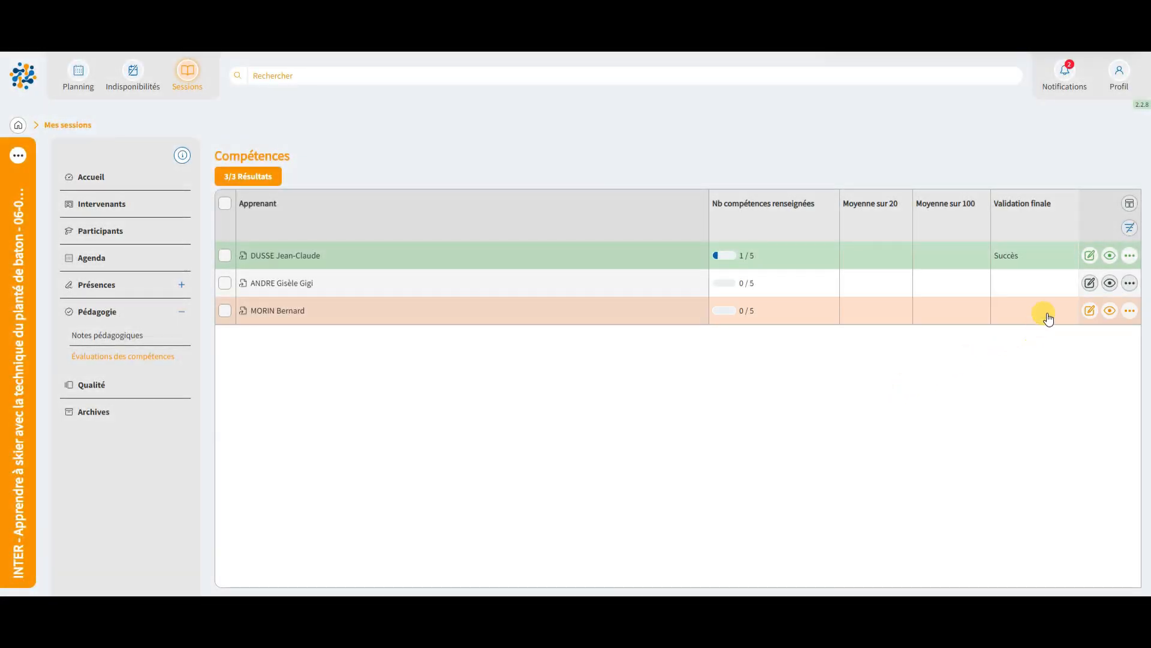
Show the first learner's document generation option, and select all three learners to show the bulk one.
{"action": "left_click", "coordinate": [1133, 255]}
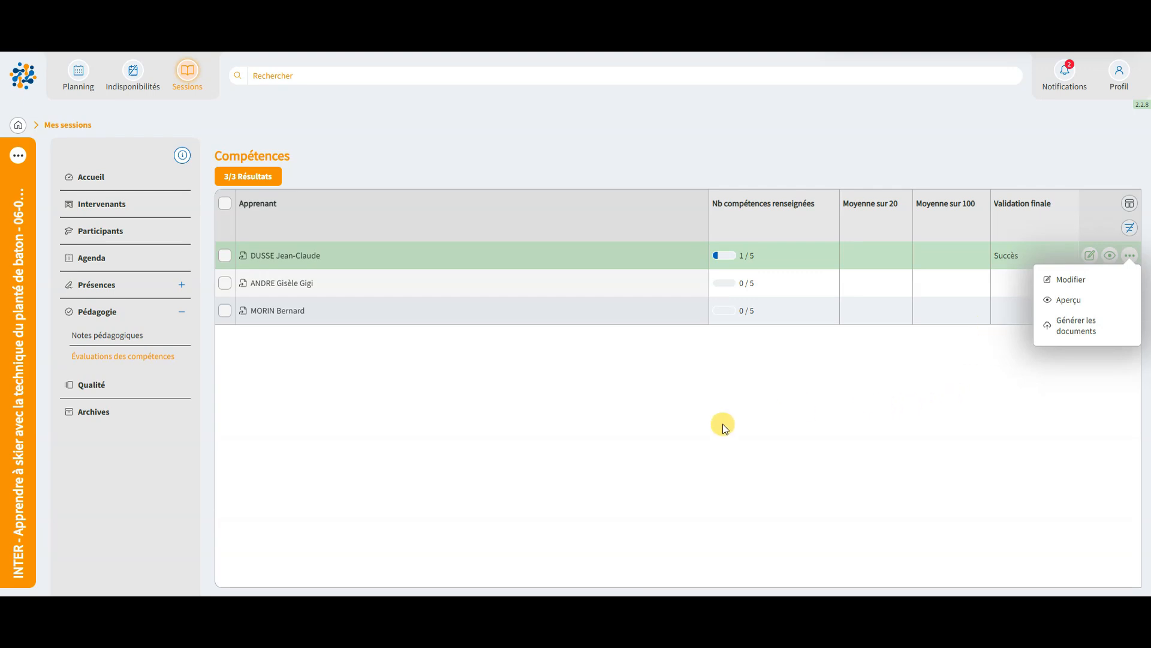
{"action": "left_click", "coordinate": [224, 204]}
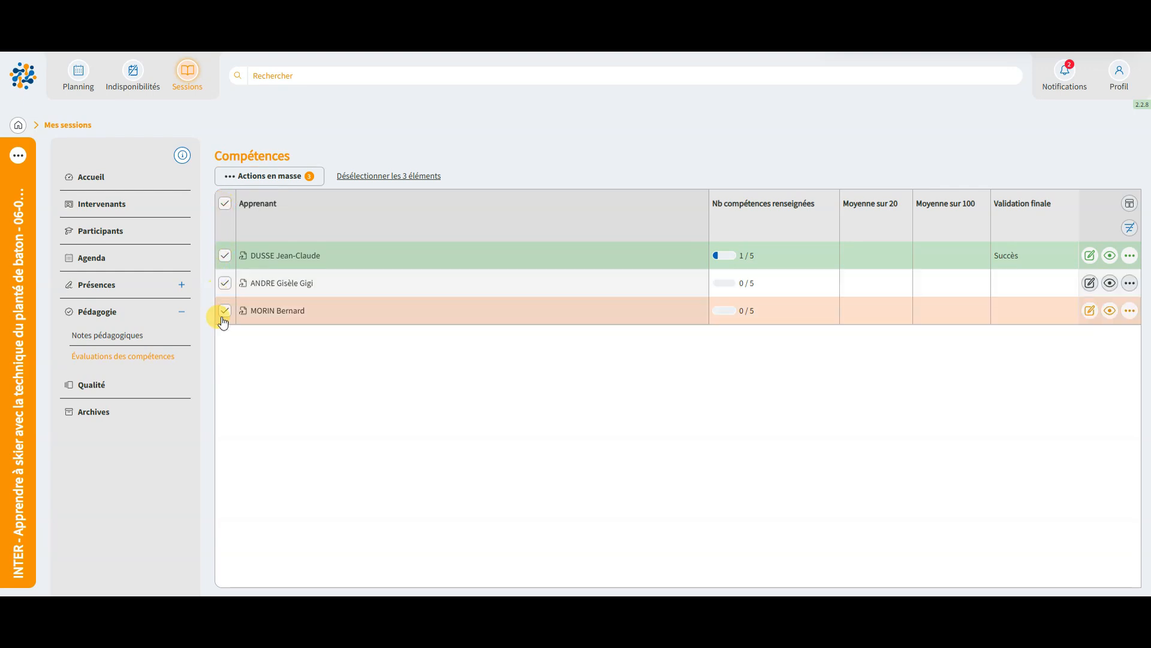
{"action": "left_click", "coordinate": [264, 178]}
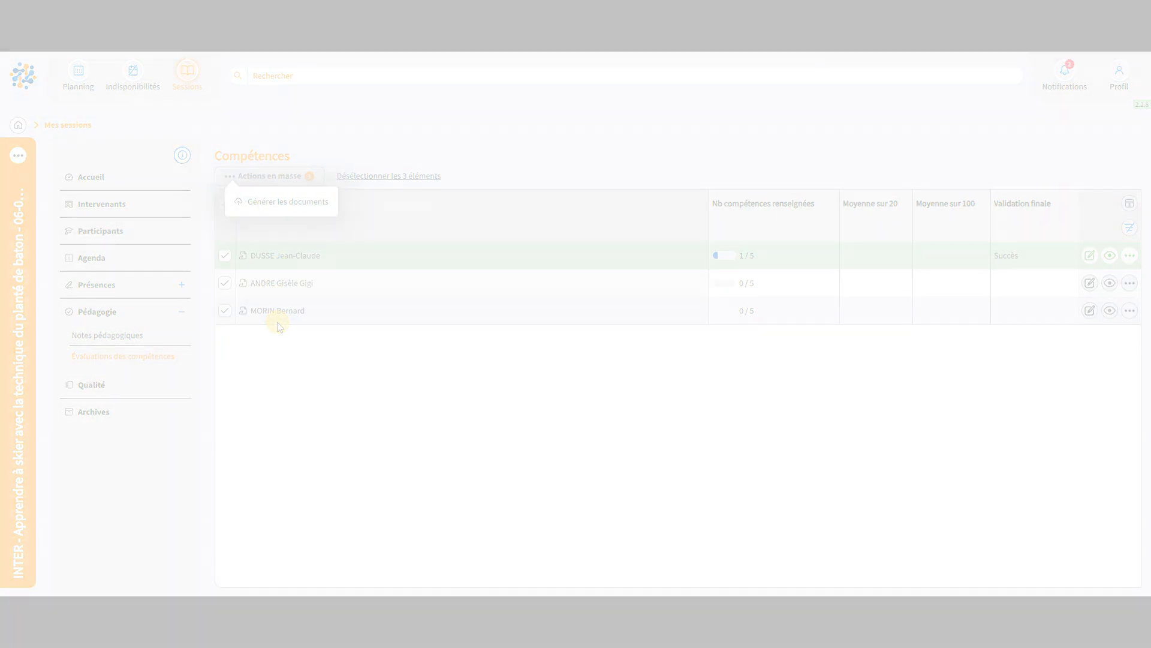
In the session's Qualité section, view the responses to the "Questionnaire de satisfaction à chaud apprenant" and close them.
{"action": "left_click", "coordinate": [92, 338]}
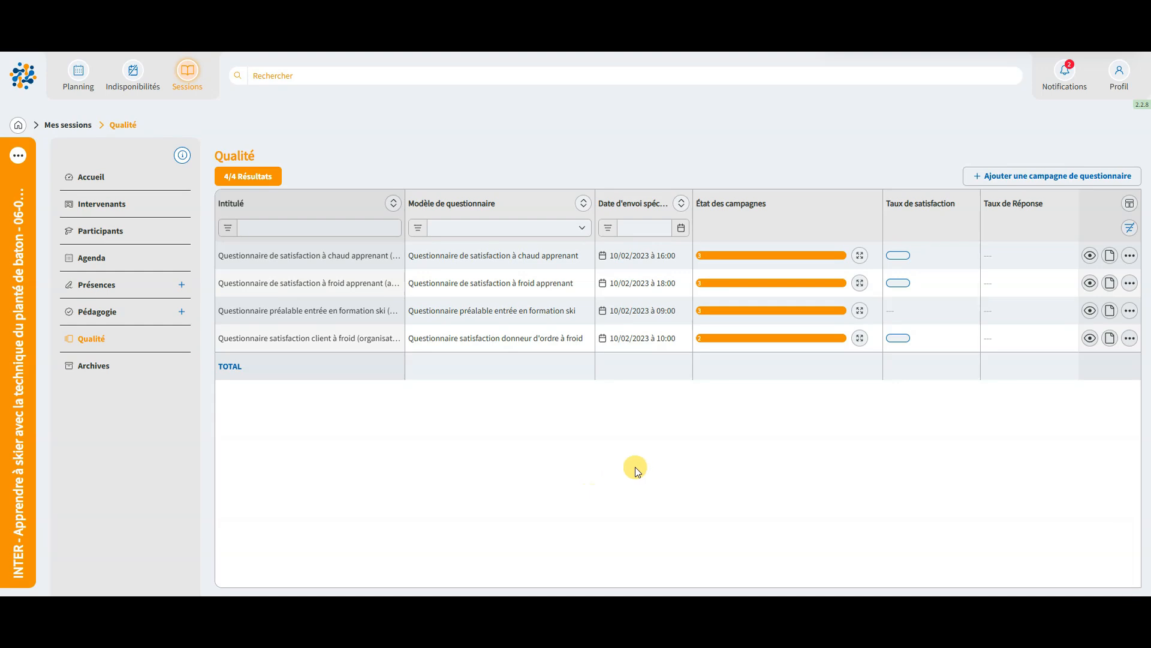
{"action": "left_click", "coordinate": [1090, 256]}
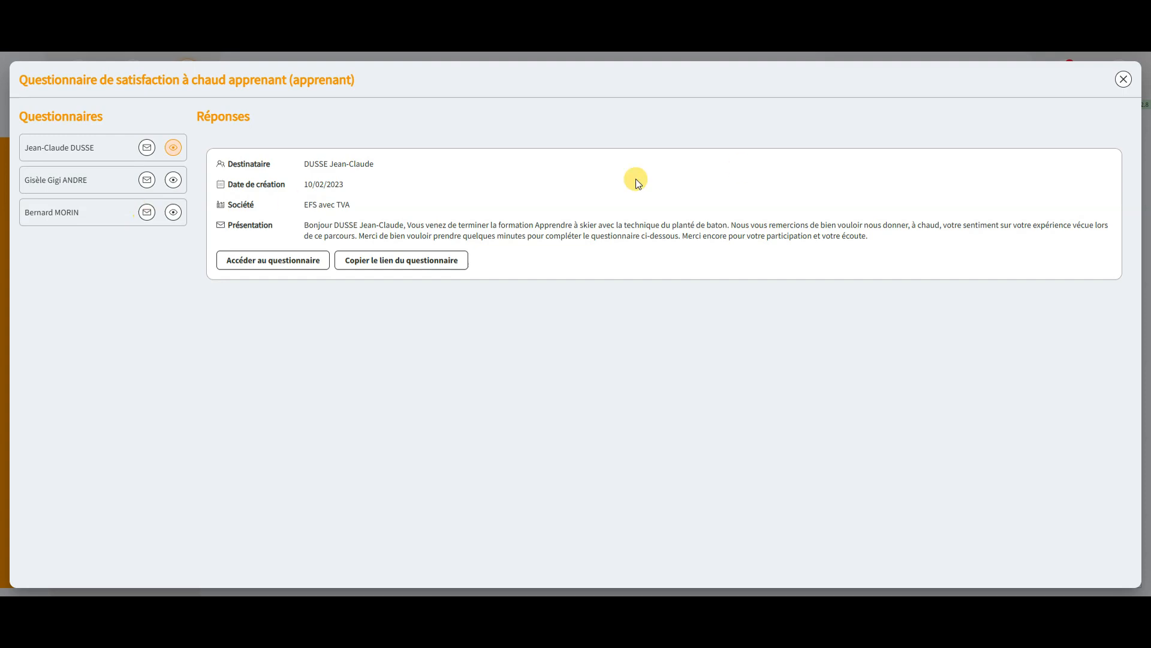
{"action": "left_click", "coordinate": [1123, 79]}
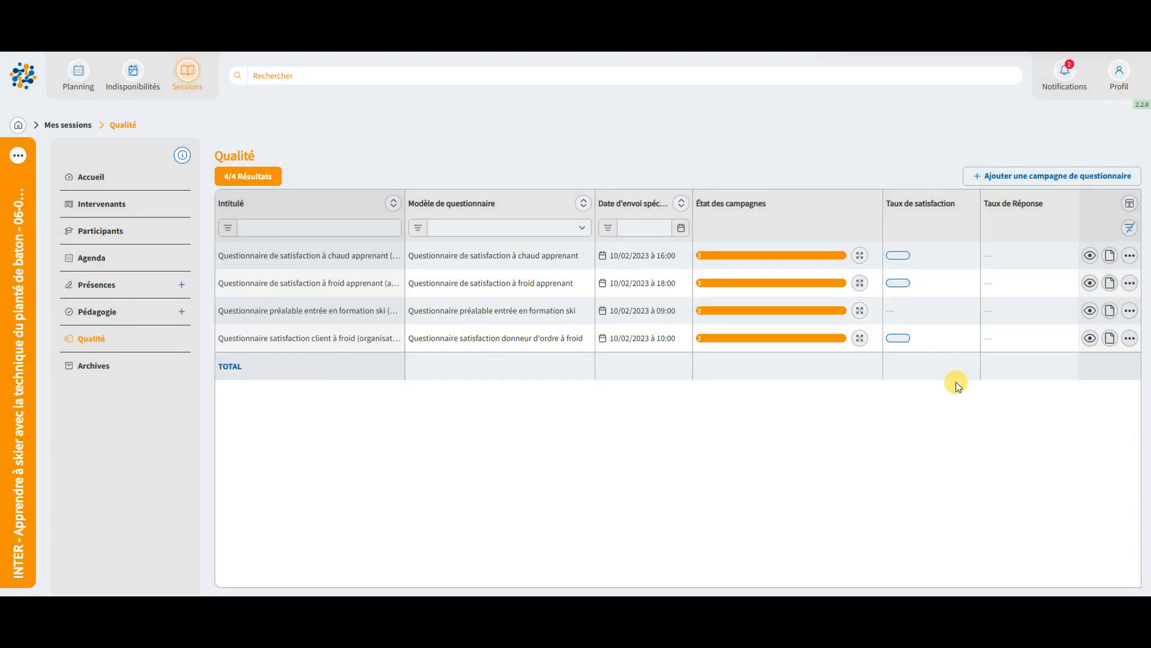
Show the template choice for adding a questionnaire campaign, and view the third learner's satisfaction questionnaire with its sending option.
{"action": "left_click", "coordinate": [1019, 177]}
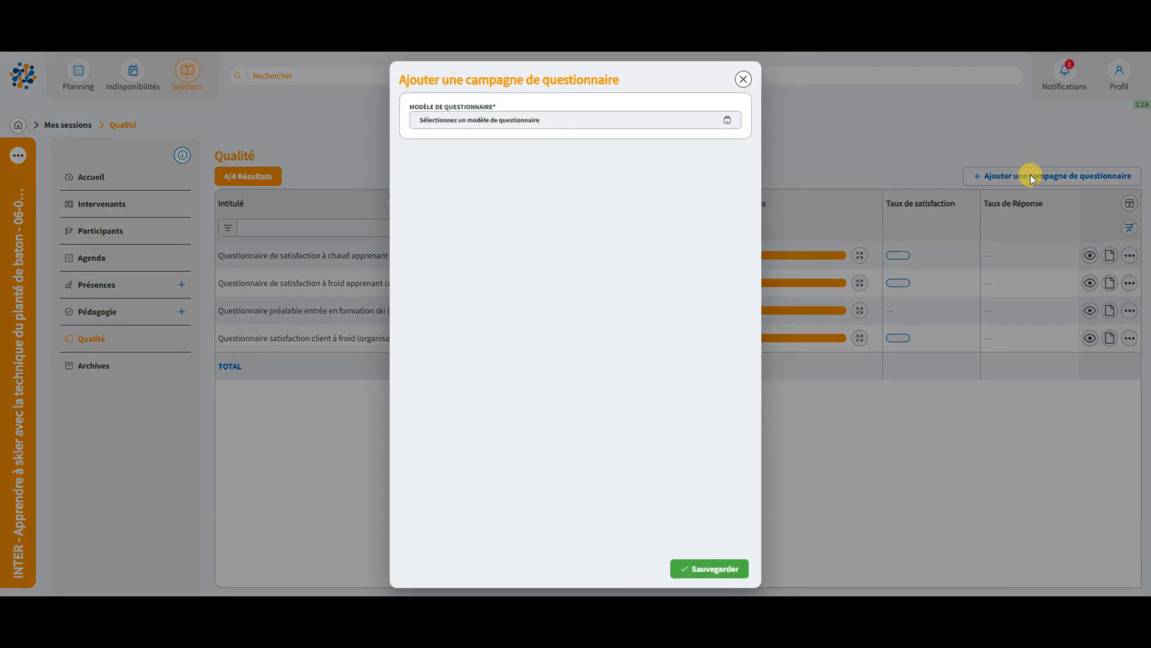
{"action": "left_click", "coordinate": [643, 120]}
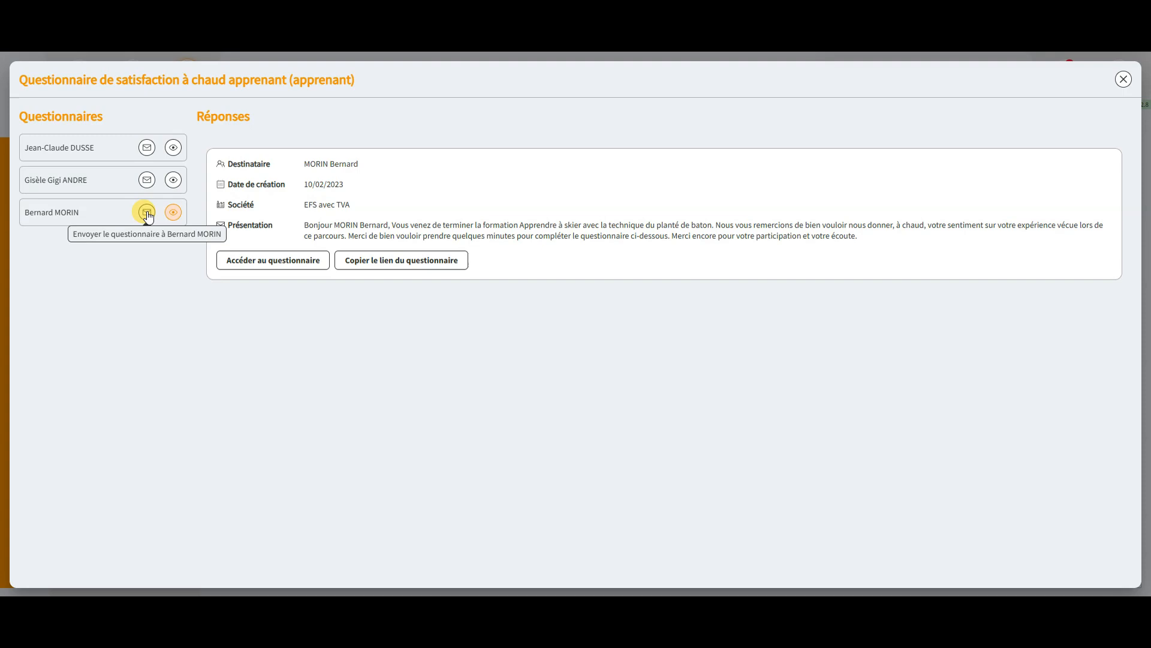
{"action": "left_click", "coordinate": [1123, 78]}
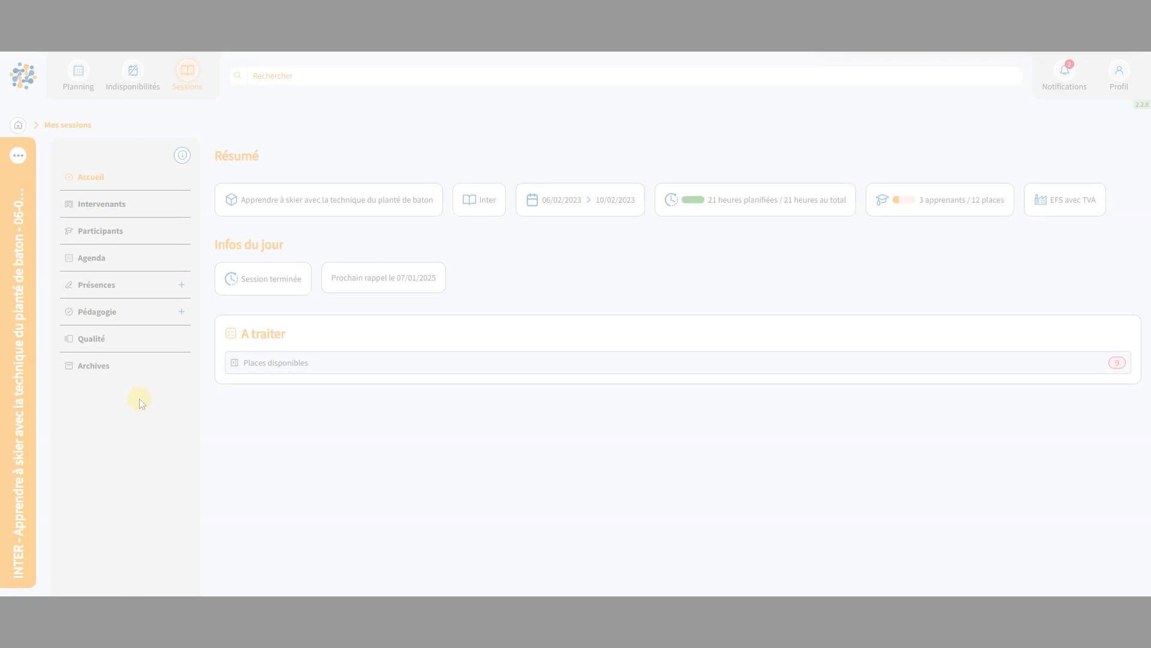
View the session's archived documents, and select all three participants to show their bulk actions.
{"action": "left_click", "coordinate": [104, 368]}
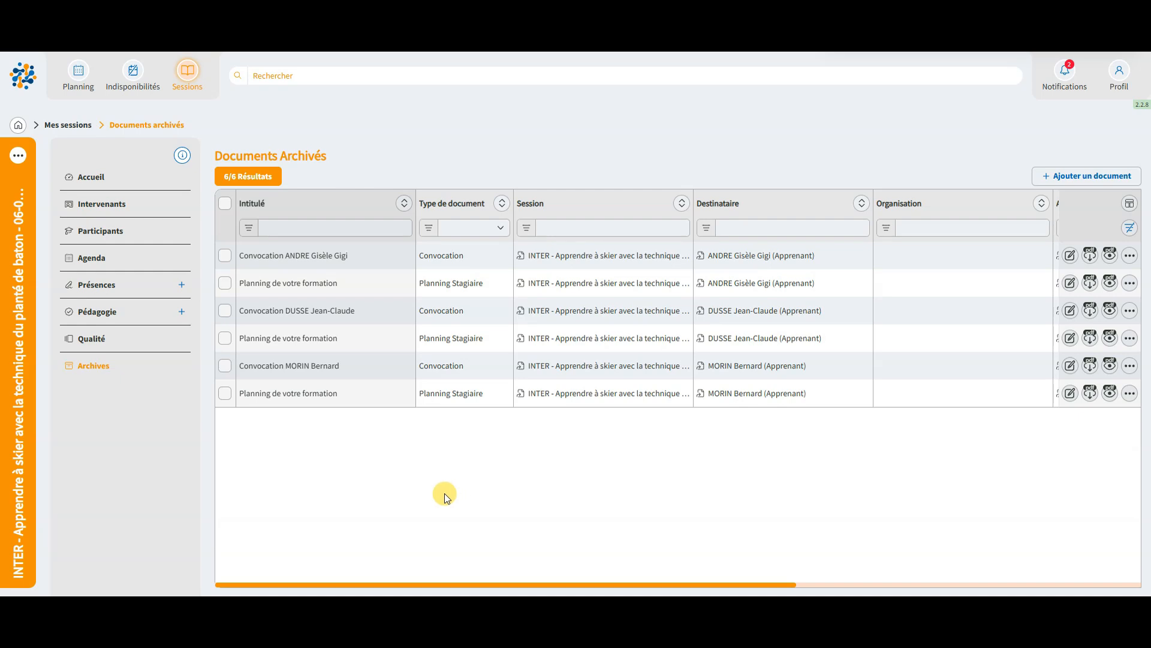
{"action": "left_click", "coordinate": [103, 233]}
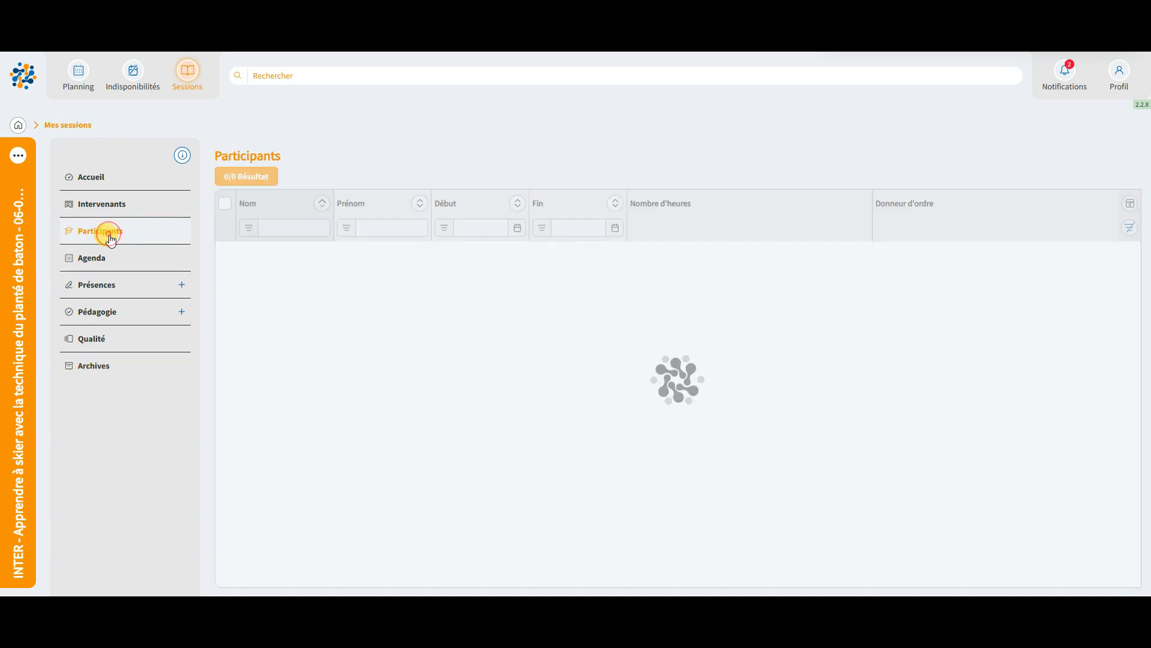
{"action": "left_click", "coordinate": [225, 203]}
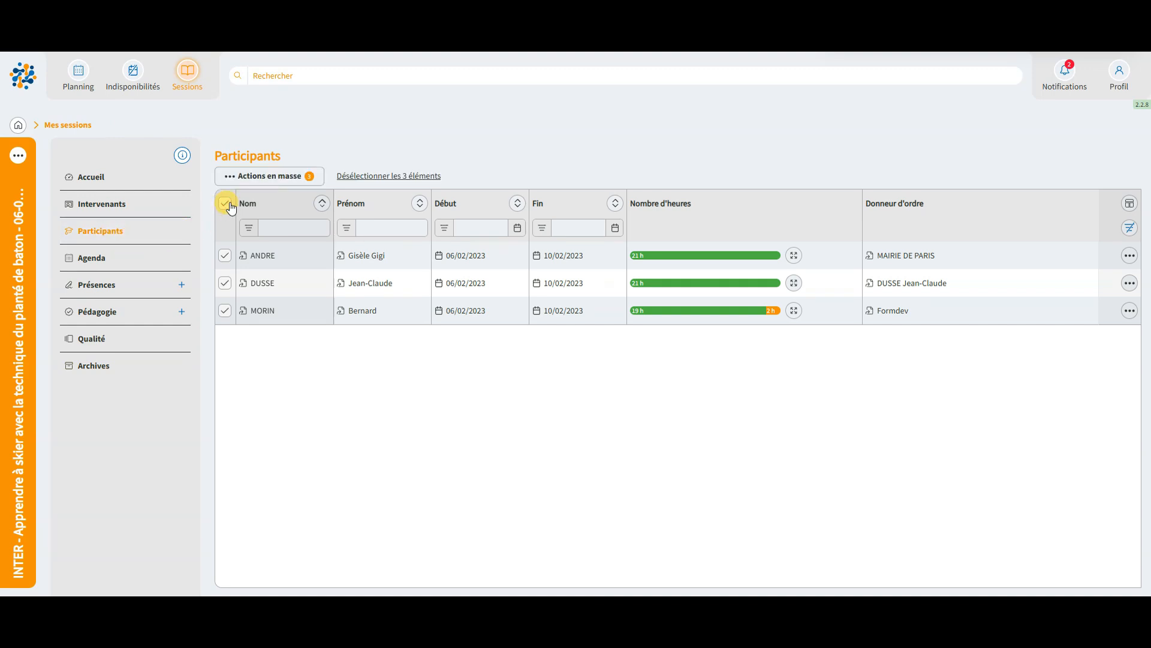
{"action": "left_click", "coordinate": [278, 175]}
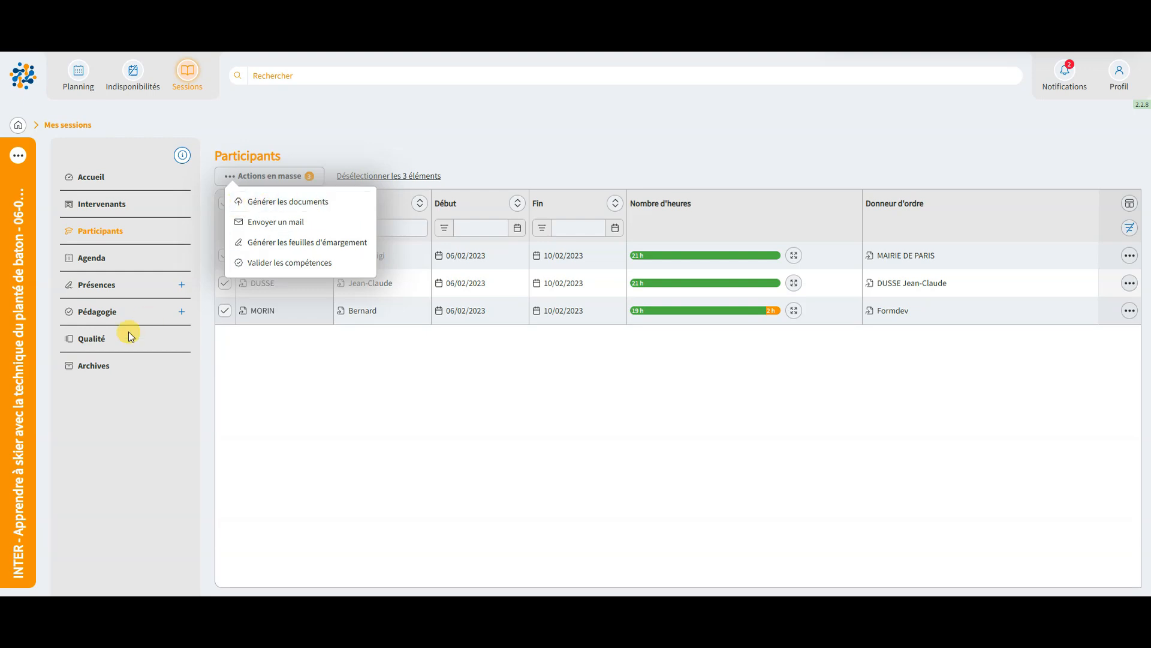
Return to the session's archived documents and preview the first convocation as a PDF.
{"action": "left_click", "coordinate": [96, 365]}
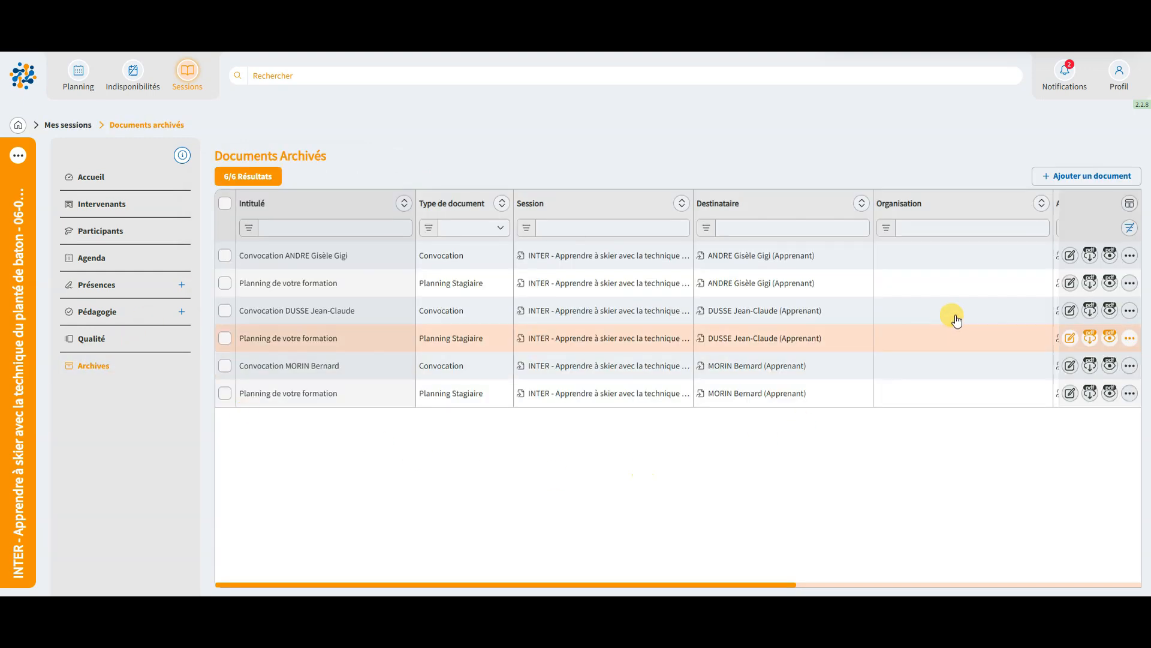
{"action": "left_click", "coordinate": [1111, 256]}
{"action": "scroll", "coordinate": [825, 359], "scroll_direction": "down", "scroll_amount": 3}
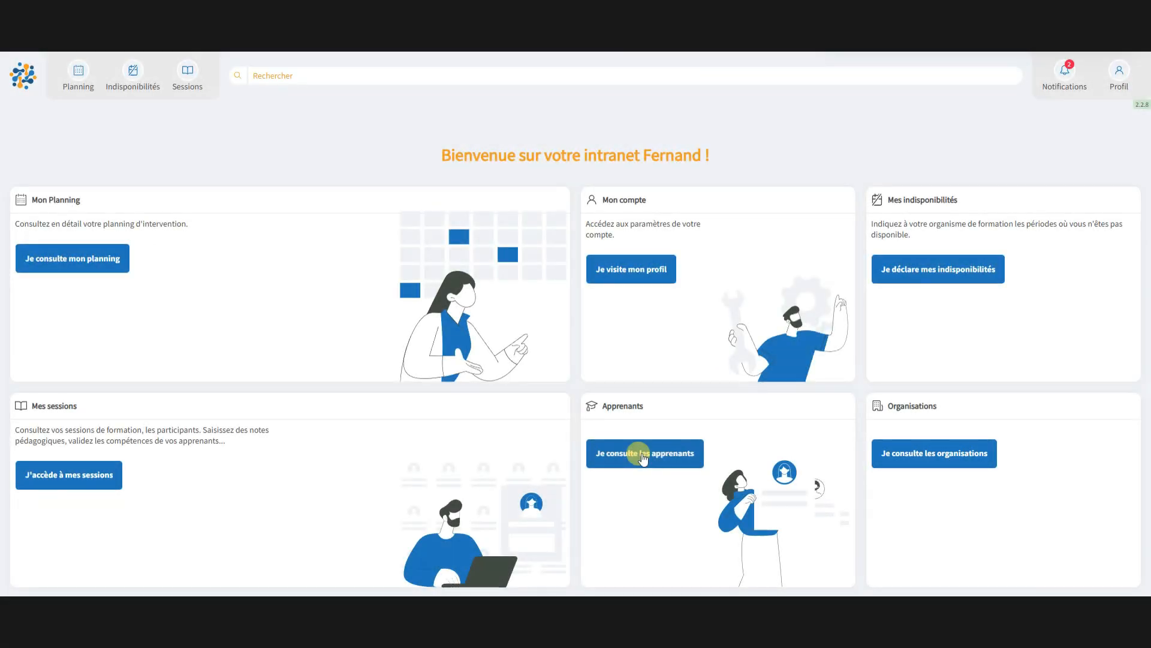
From the home page, consult the list of learners and look through the first learner's record.
{"action": "left_click", "coordinate": [643, 454]}
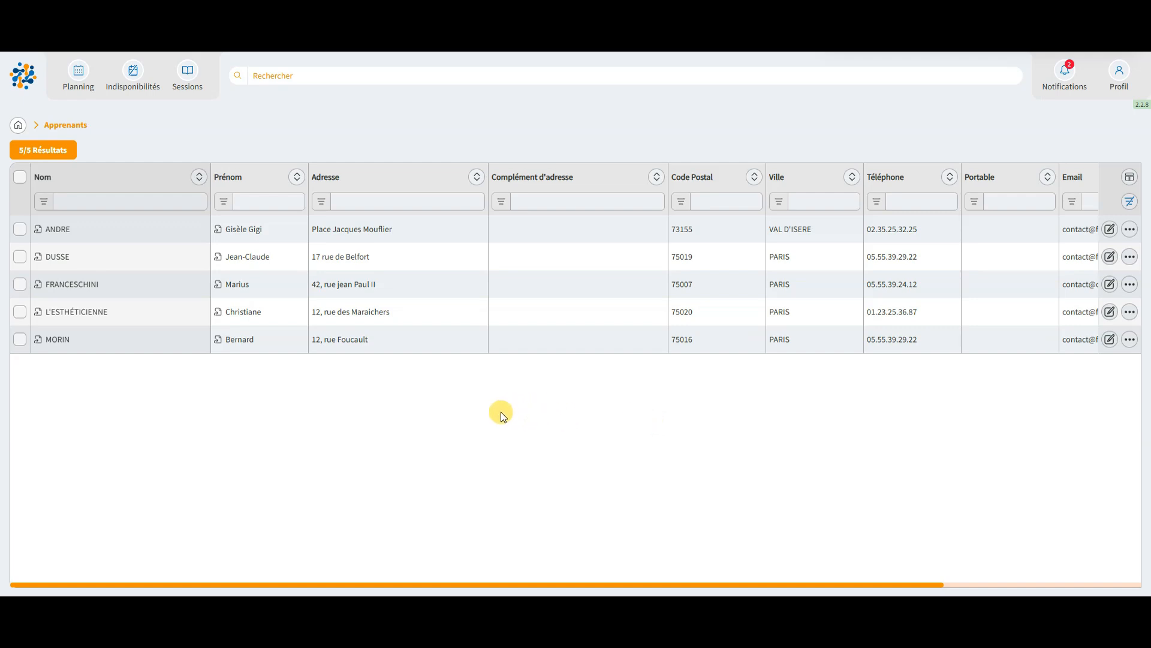
{"action": "left_click", "coordinate": [115, 229]}
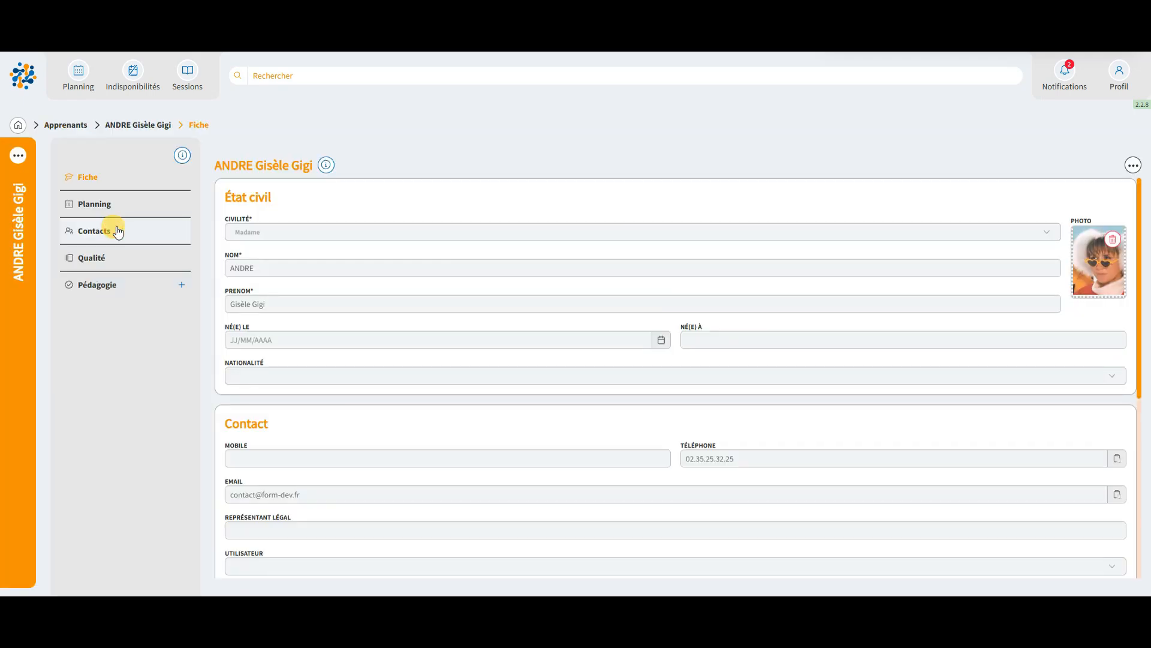
{"action": "scroll", "coordinate": [432, 251], "scroll_direction": "down", "scroll_amount": 5}
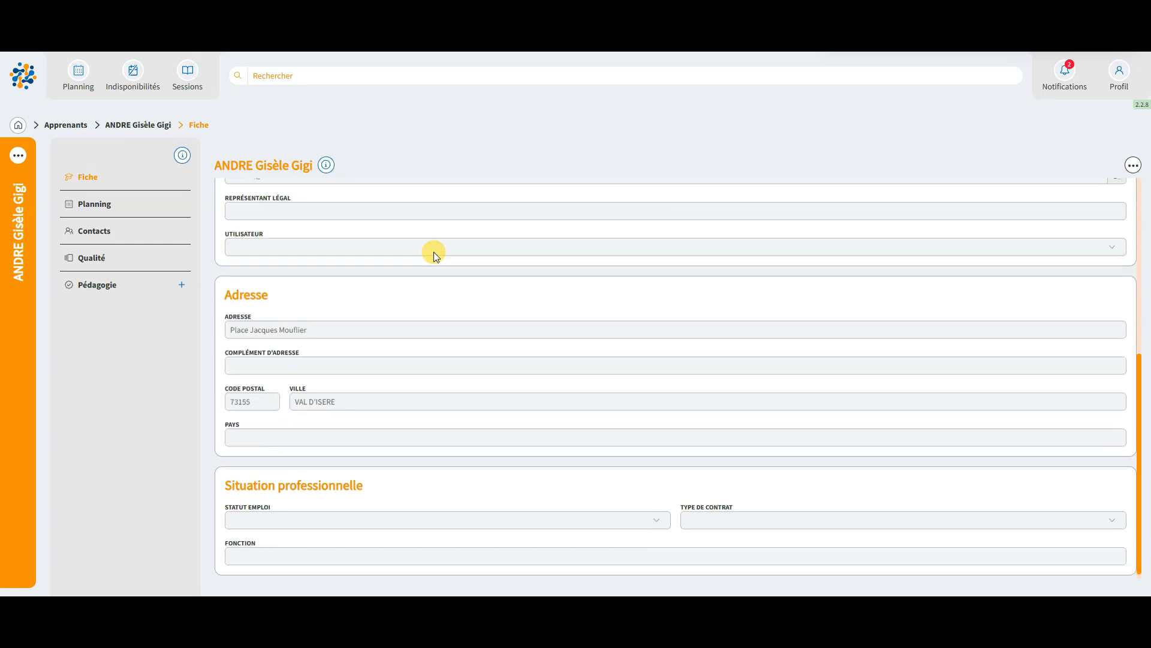
Browse the first learner's planning, contacts, quality questionnaires and Pédagogie section.
{"action": "left_click", "coordinate": [101, 205]}
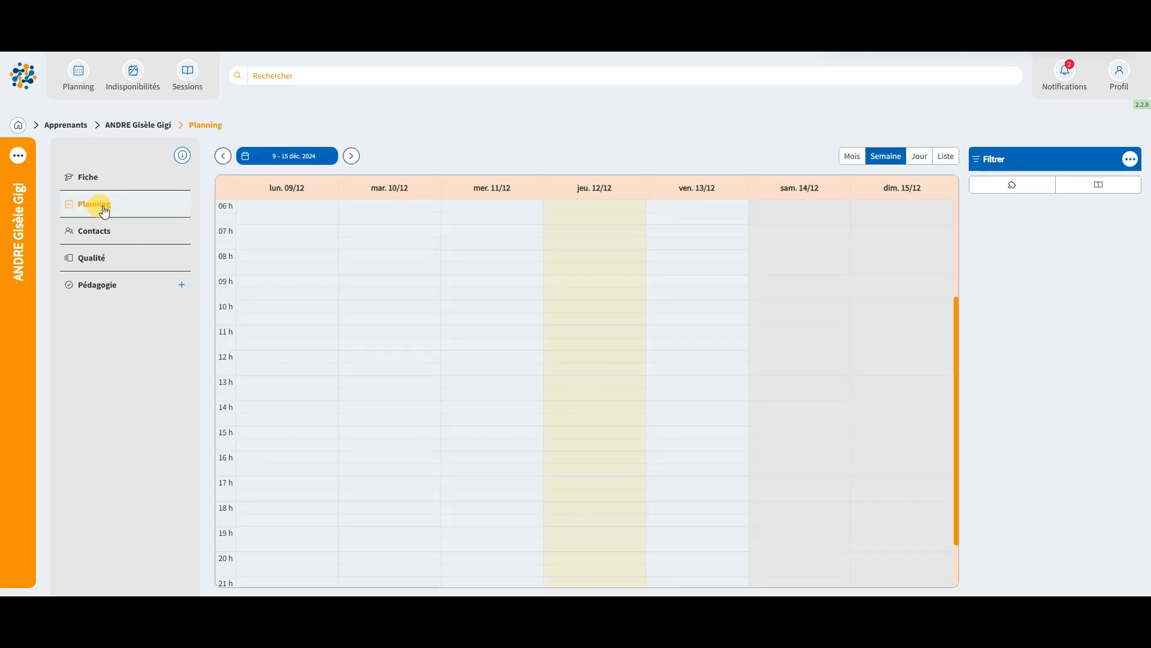
{"action": "left_click", "coordinate": [98, 235]}
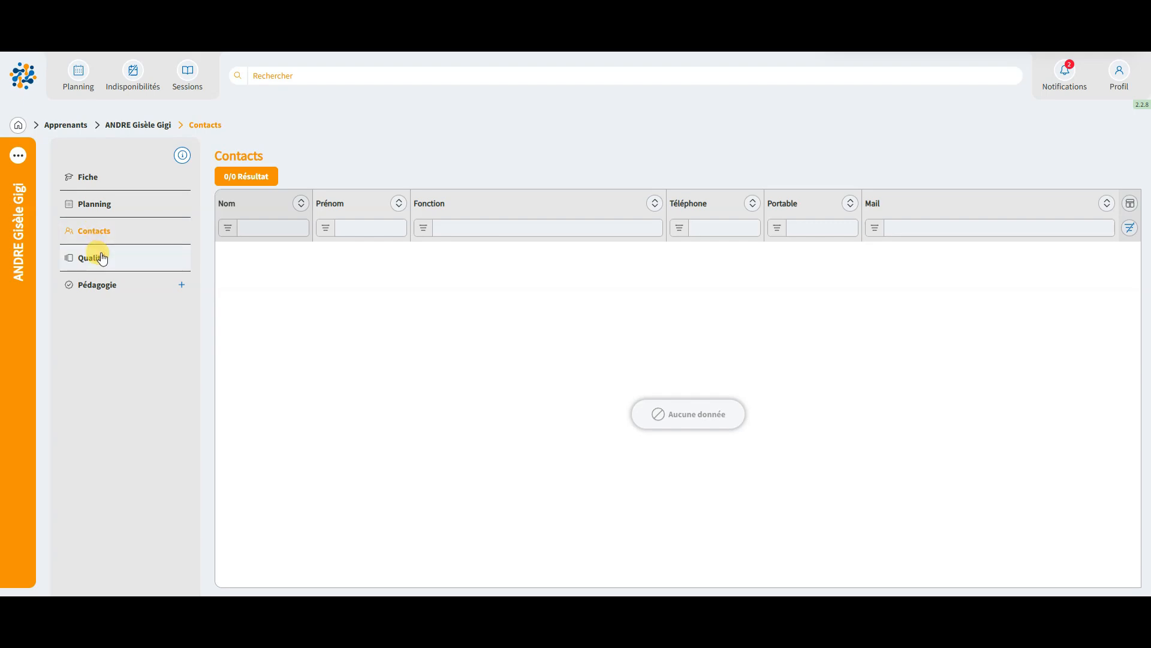
{"action": "left_click", "coordinate": [99, 259]}
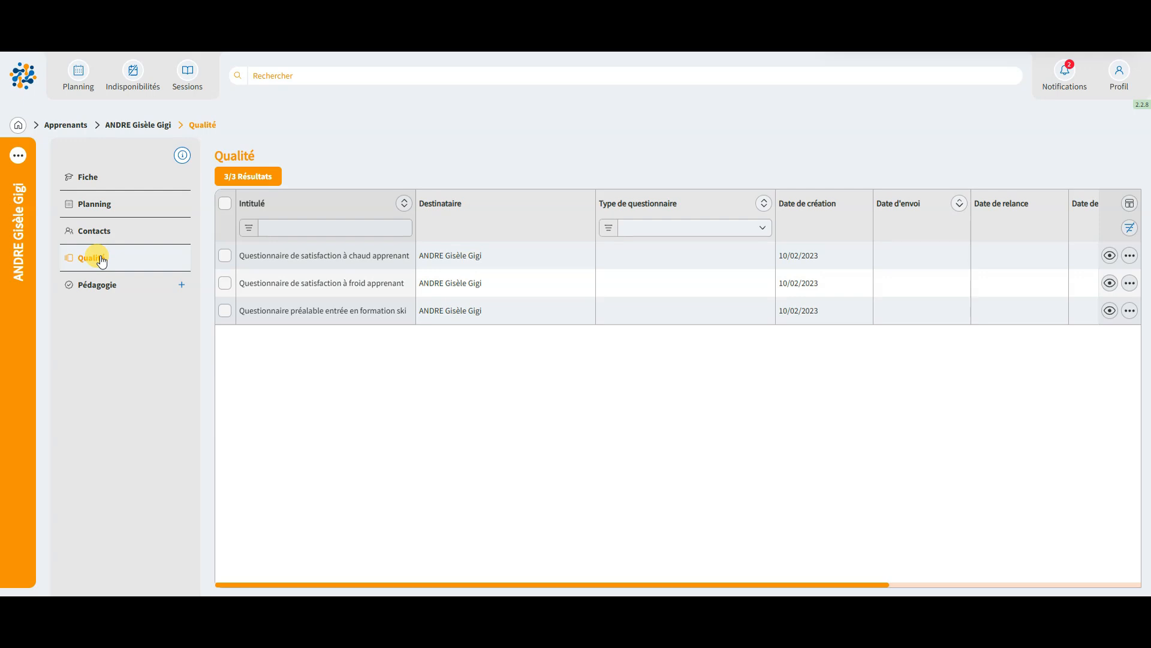
{"action": "left_click", "coordinate": [100, 286]}
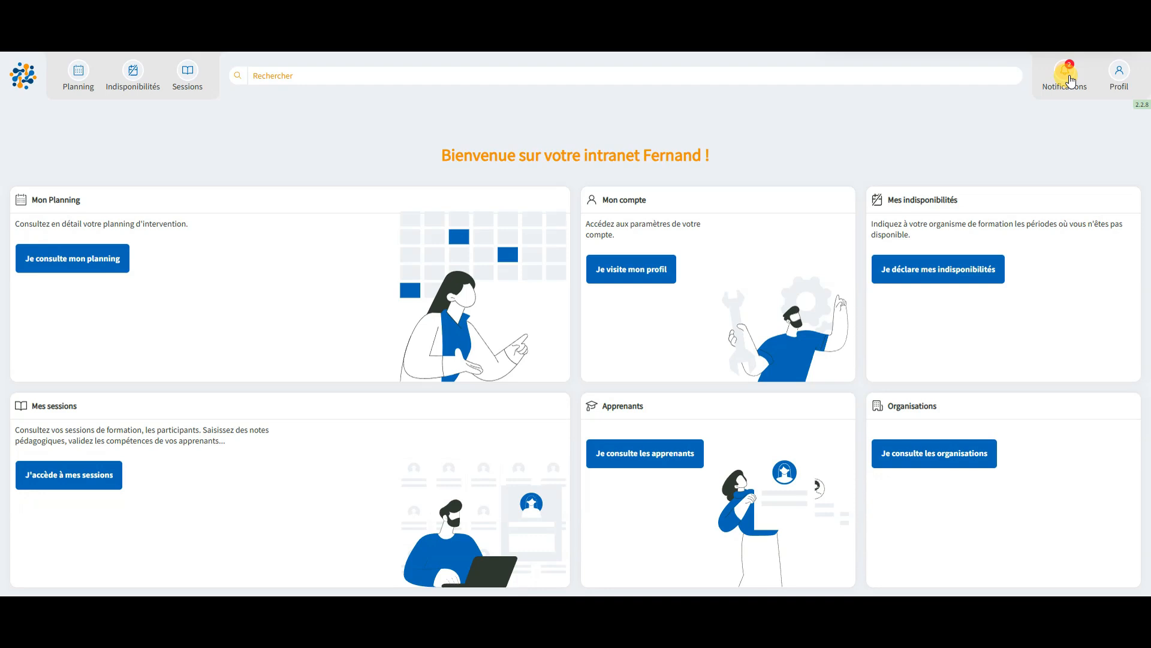
From the notifications, access the "Problèmes de comportement" note, mark it as Tâche réalisée and save it.
{"action": "left_click", "coordinate": [1068, 75]}
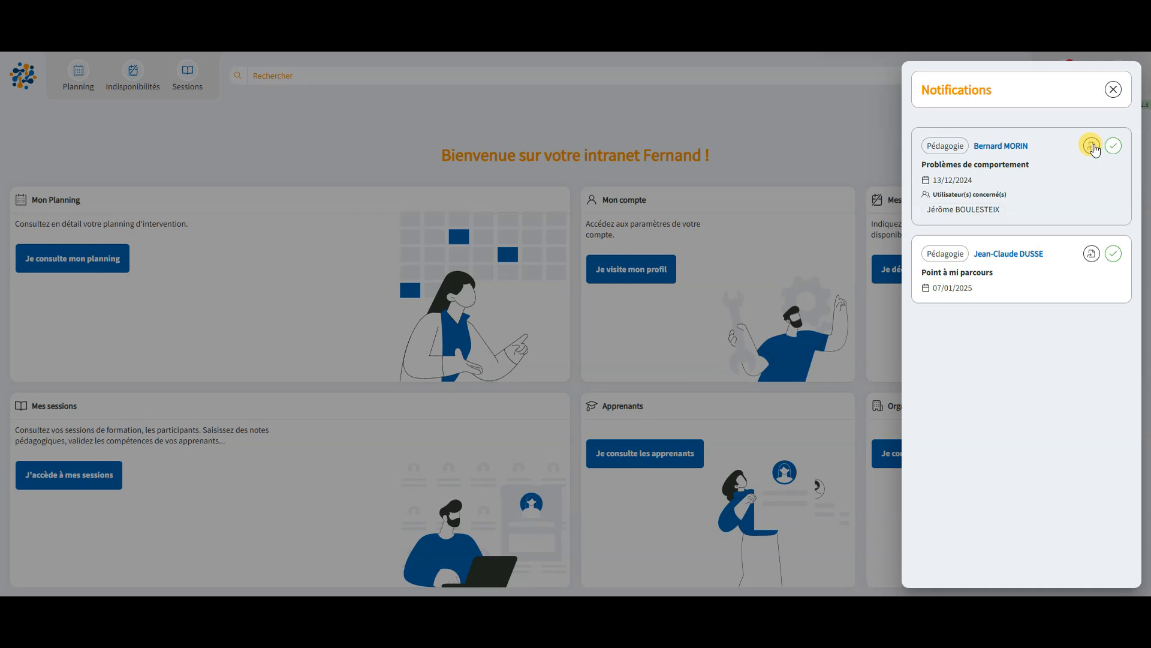
{"action": "left_click", "coordinate": [1092, 146]}
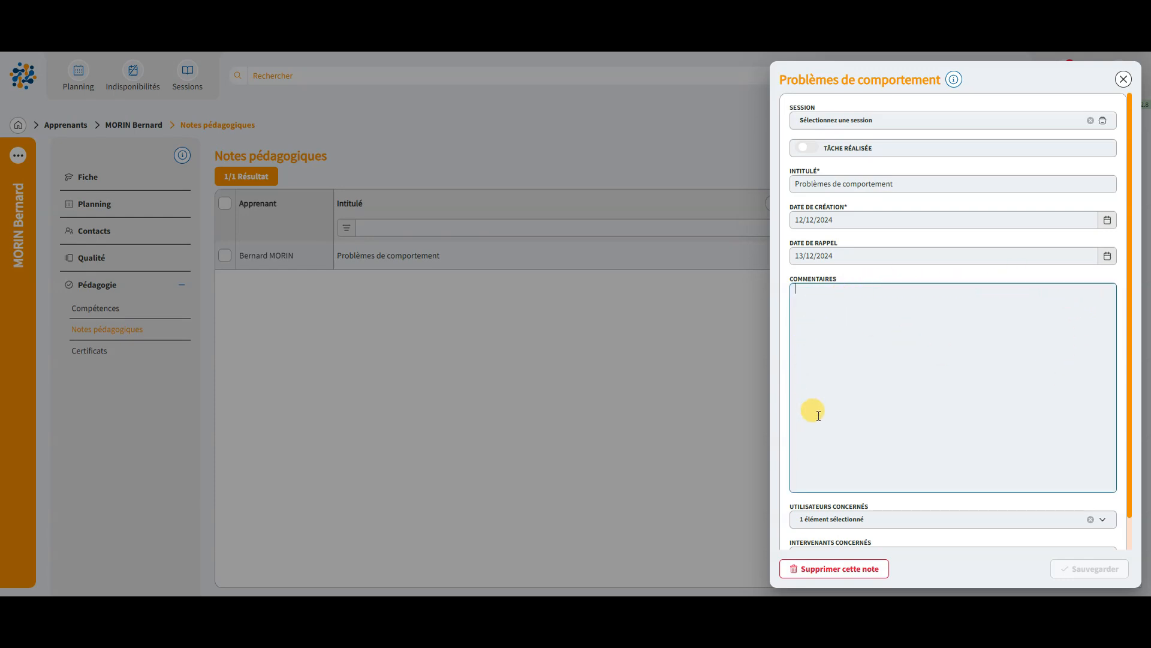
{"action": "left_click", "coordinate": [807, 148]}
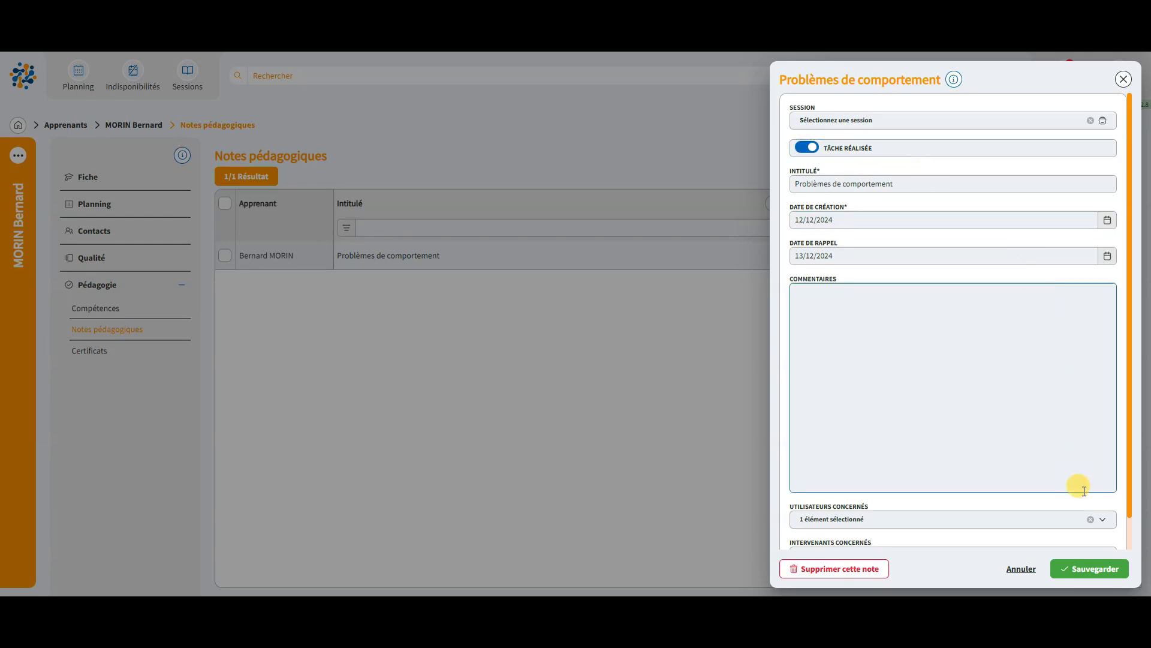
{"action": "left_click", "coordinate": [1090, 569]}
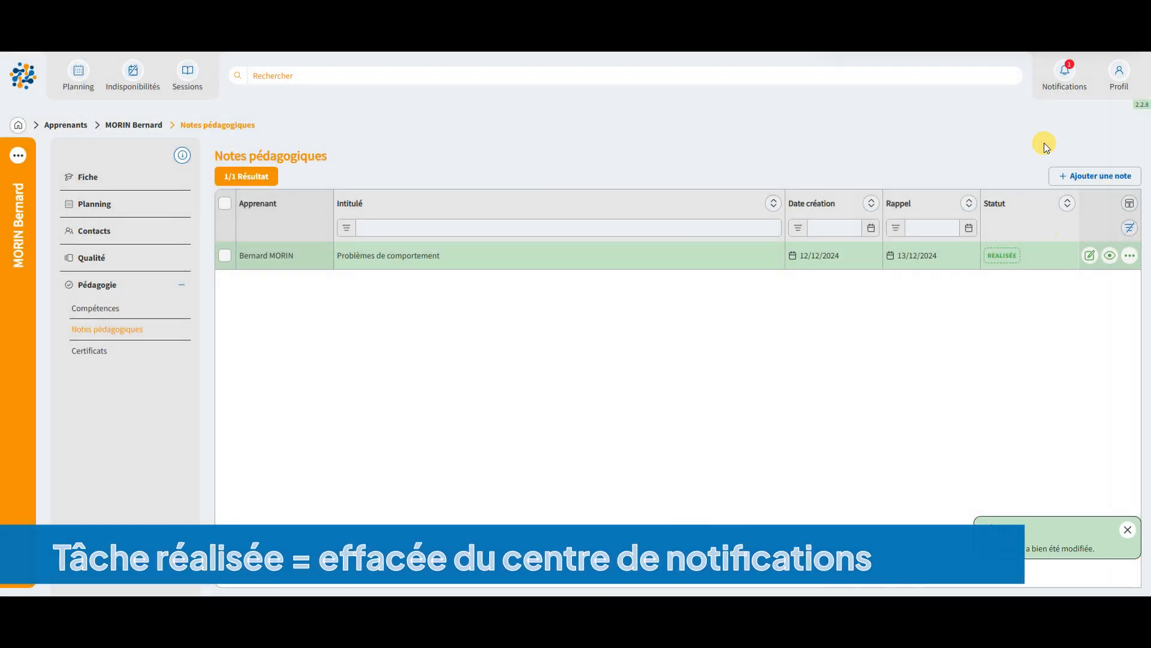
Try to mark the "Point à mi parcours" notification as done without adding a comment.
{"action": "left_click", "coordinate": [1067, 73]}
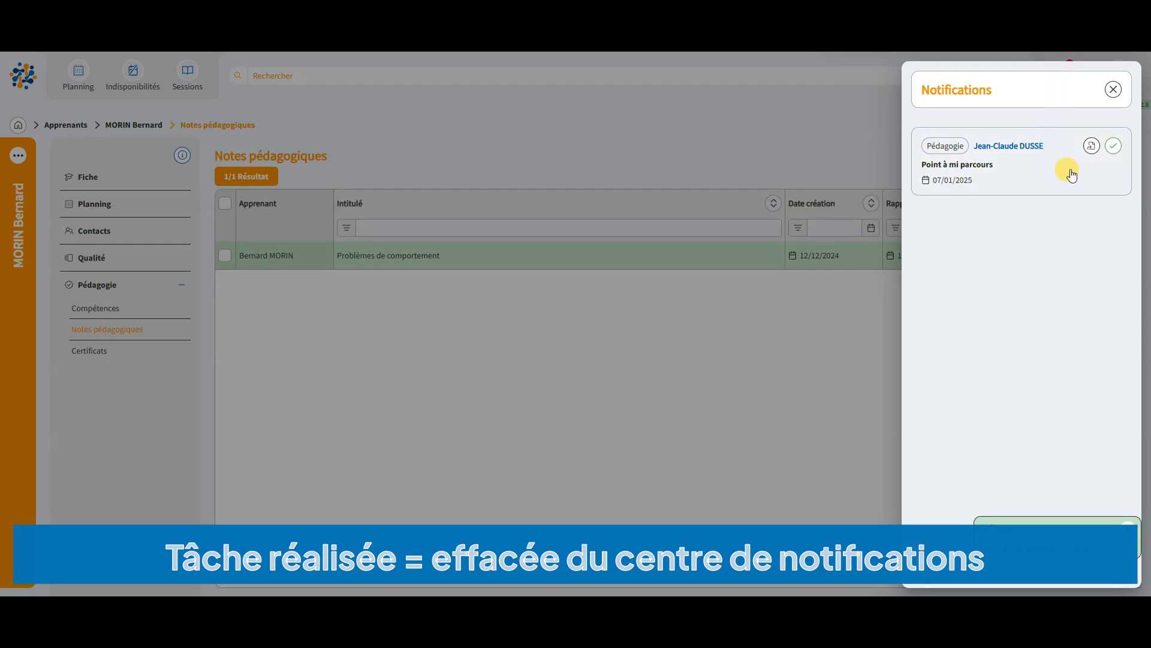
{"action": "left_click", "coordinate": [1117, 152]}
{"action": "left_click", "coordinate": [623, 288]}
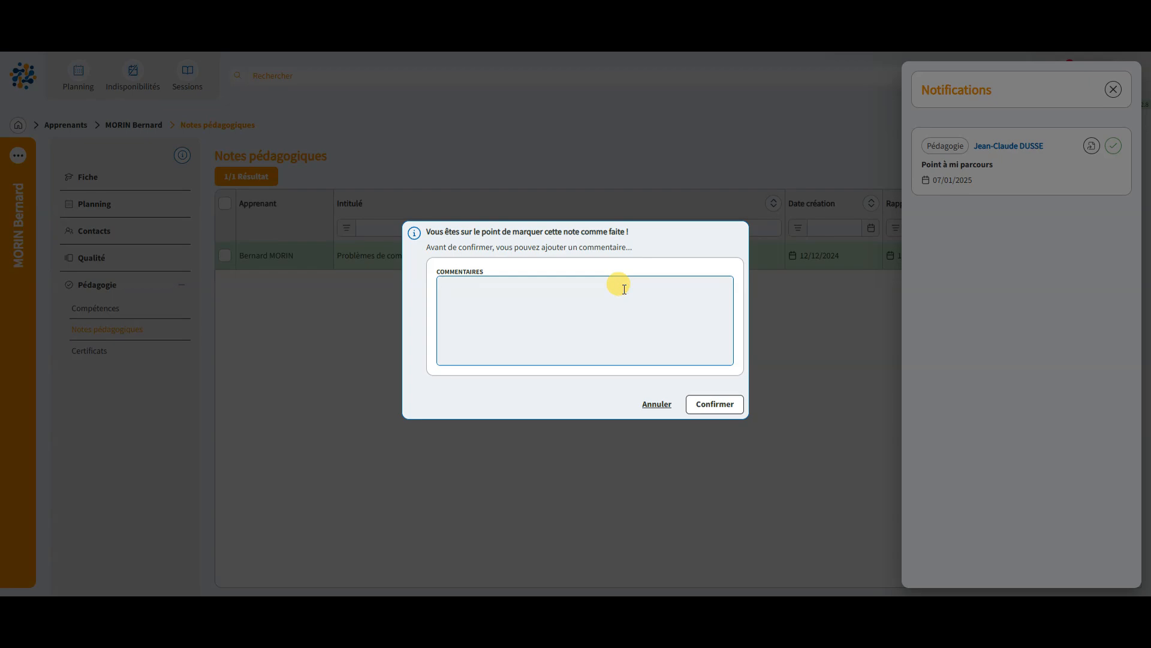
{"action": "left_click", "coordinate": [715, 404]}
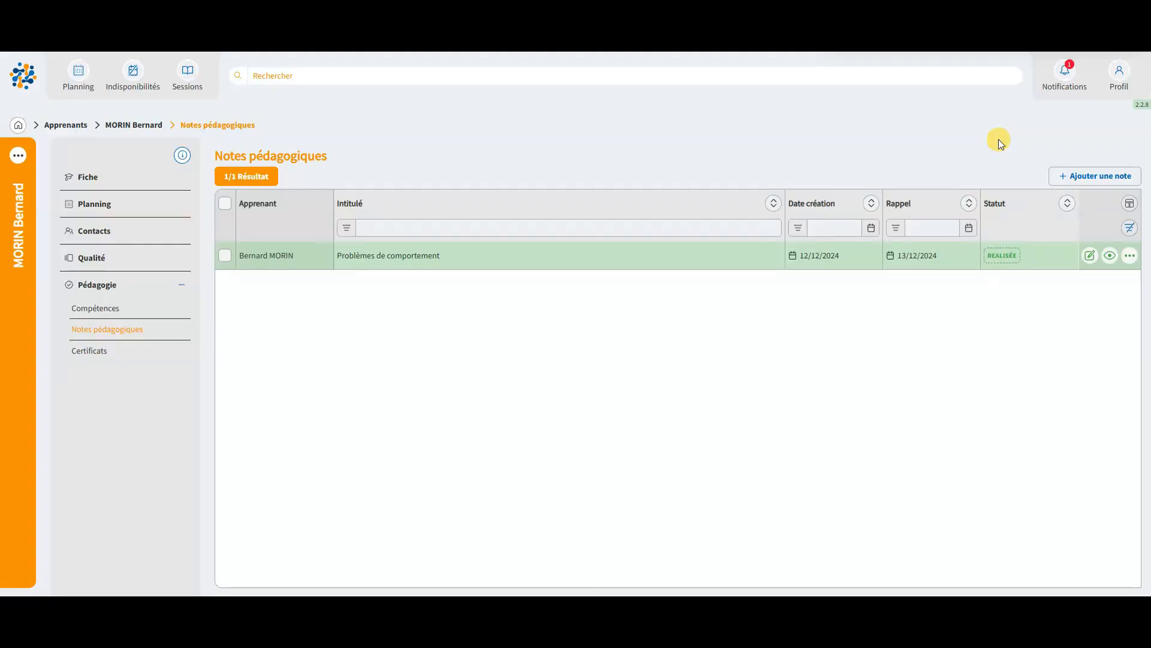
Show the password change form in the profile, including the new password and confirmation fields.
{"action": "left_click", "coordinate": [1122, 77]}
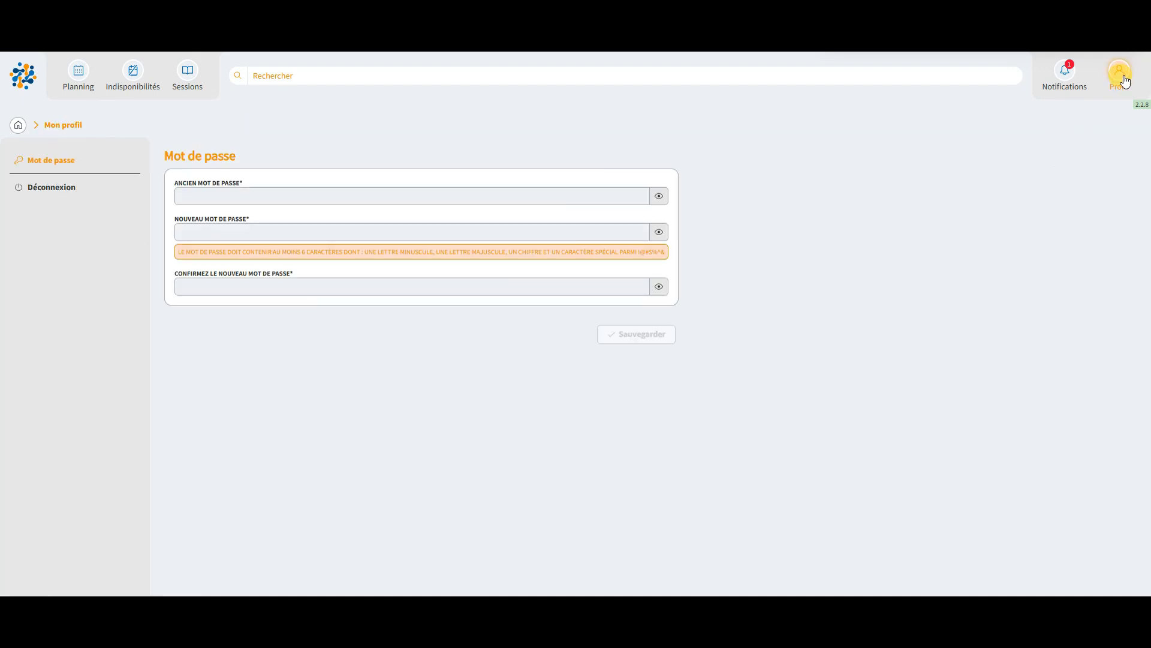
{"action": "left_click", "coordinate": [240, 231]}
{"action": "left_click", "coordinate": [229, 286]}
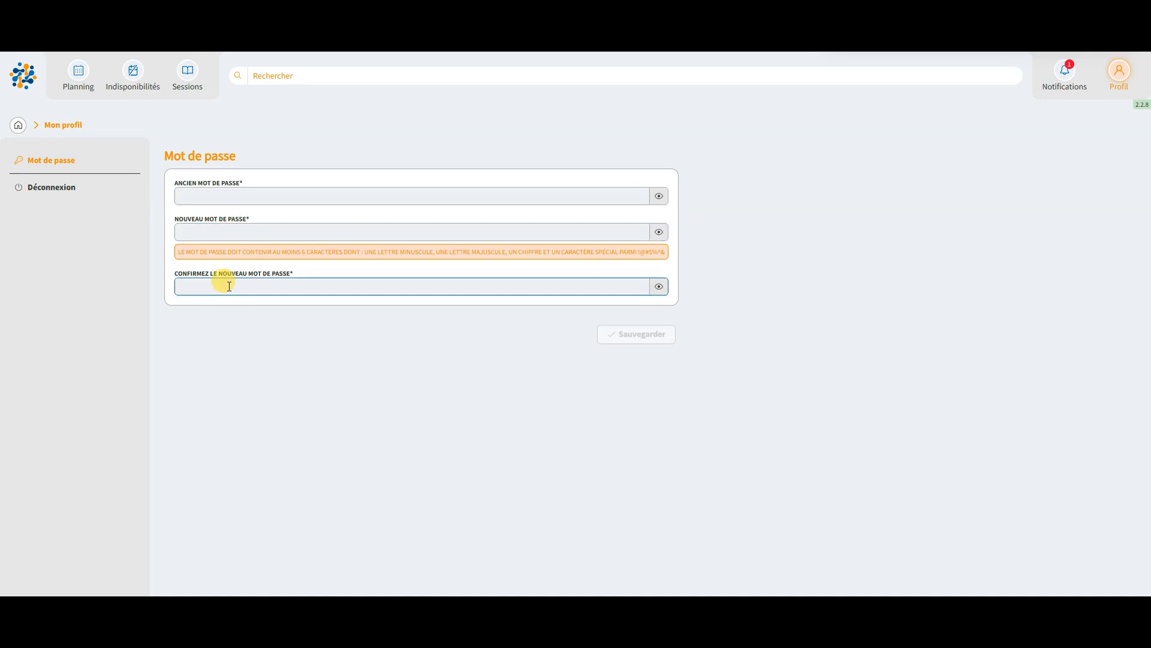